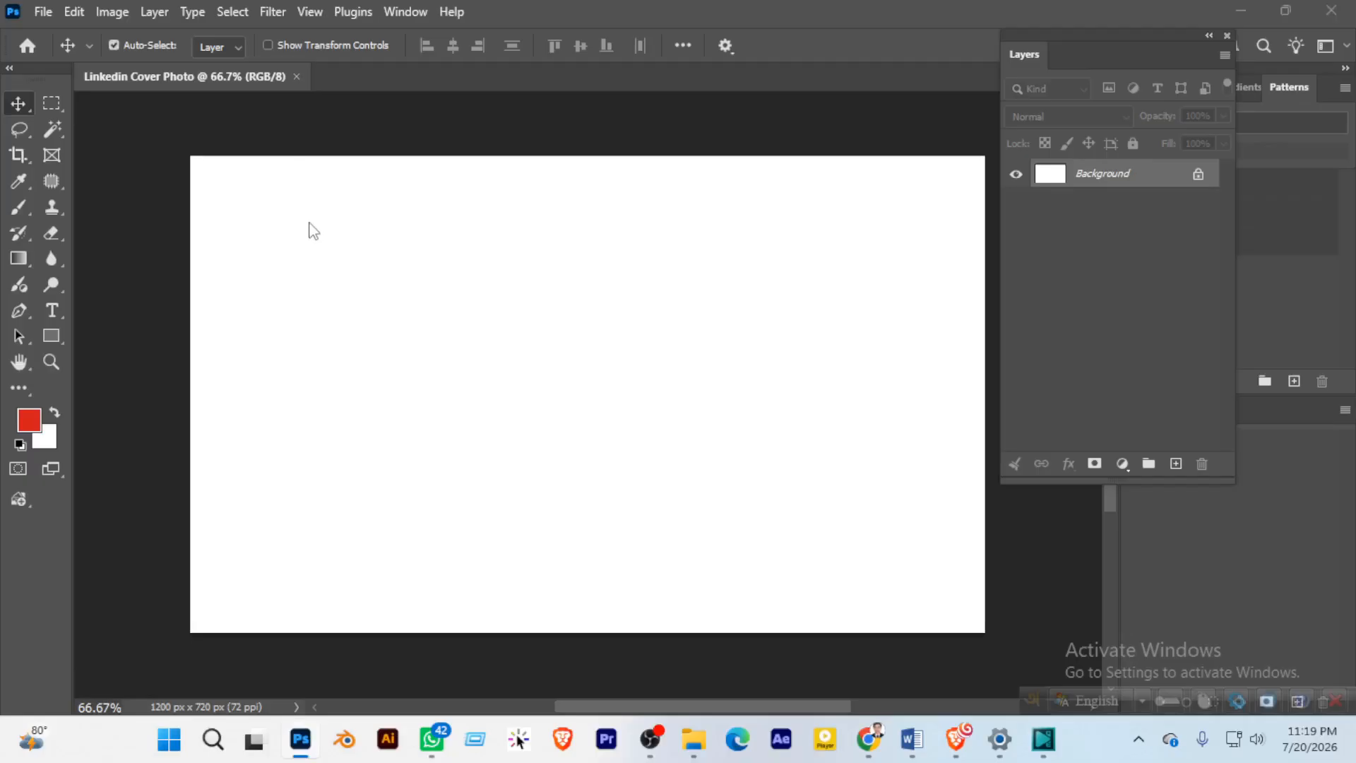
Step: Open all five mango, tiger and orange pictures from the Images folder on the Desktop
key(ctrl+o)
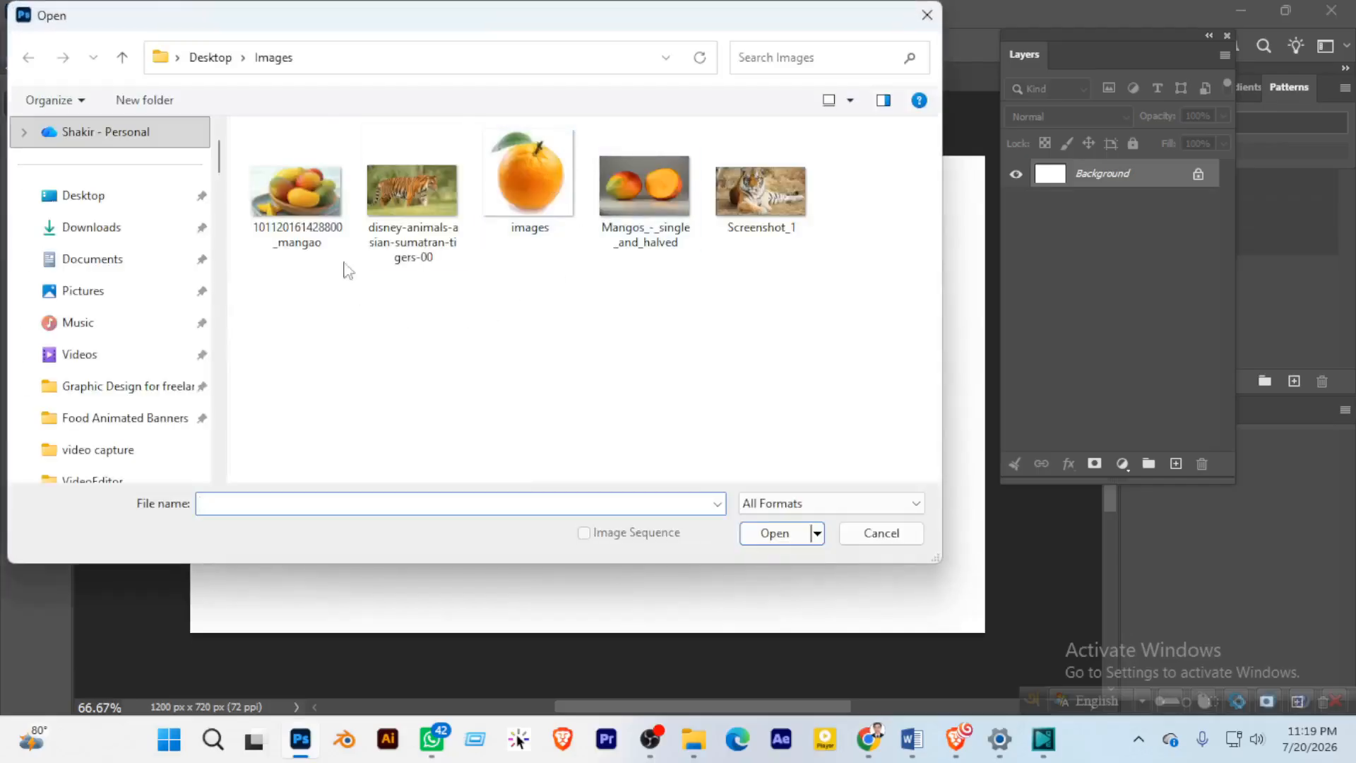
drag(431, 16, 478, 47)
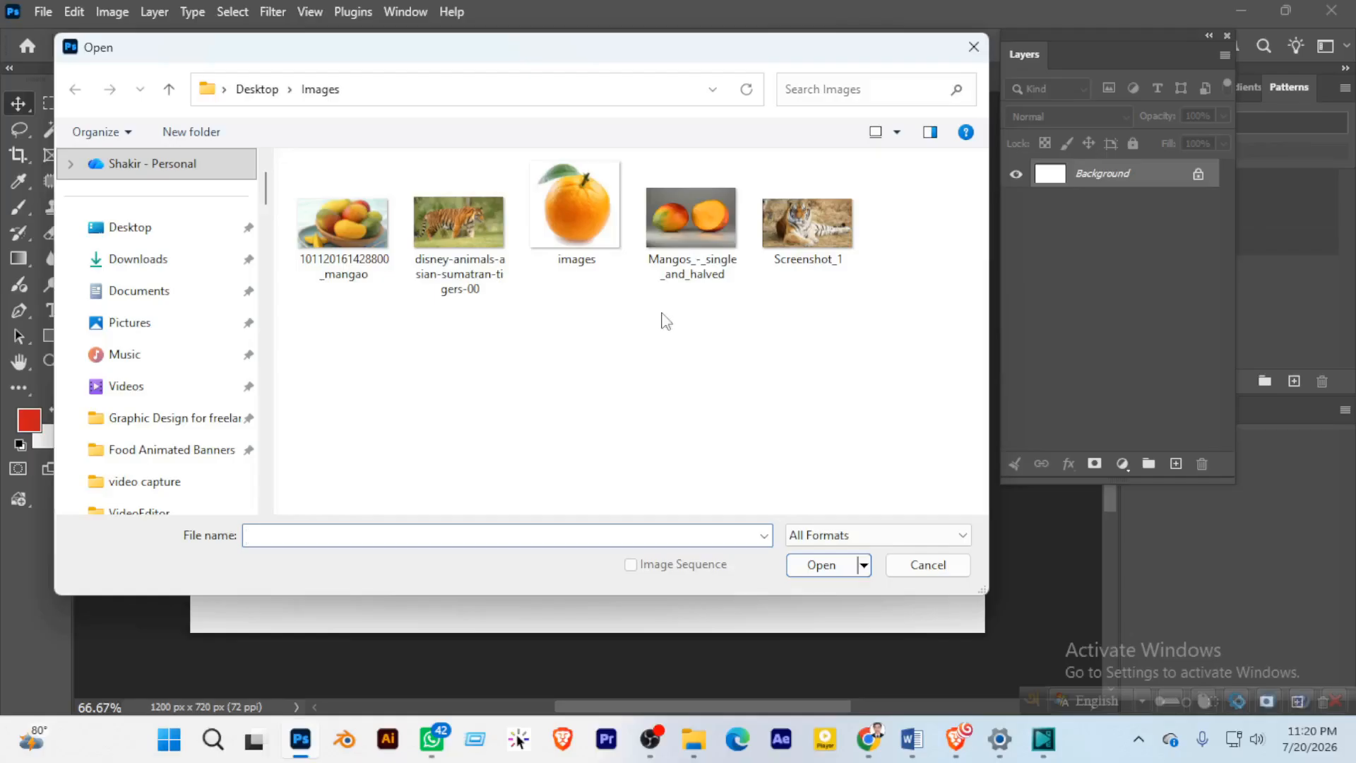
drag(330, 332, 864, 205)
click(834, 569)
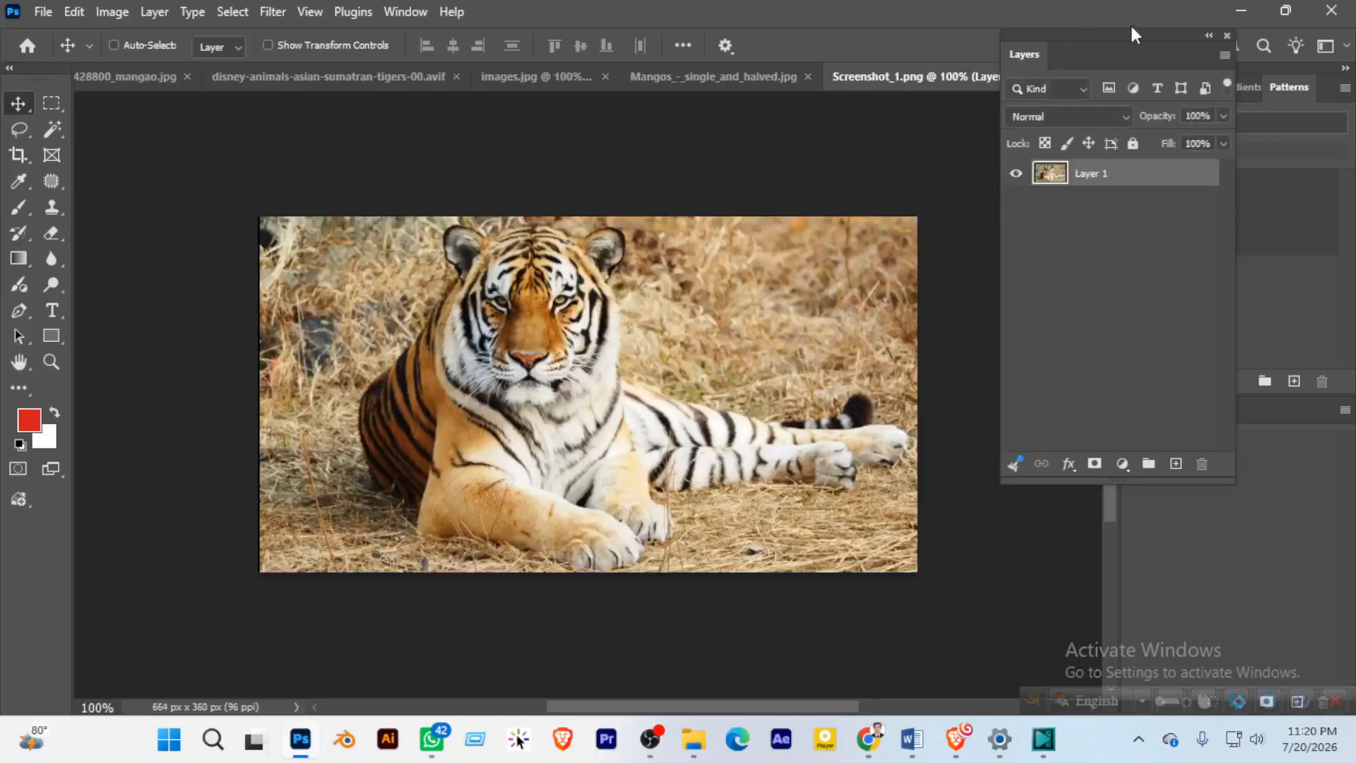
Step: Undock the five opened pictures into separate floating windows, keeping the Linkedin Cover Photo document docked behind them
drag(1117, 32, 1150, 172)
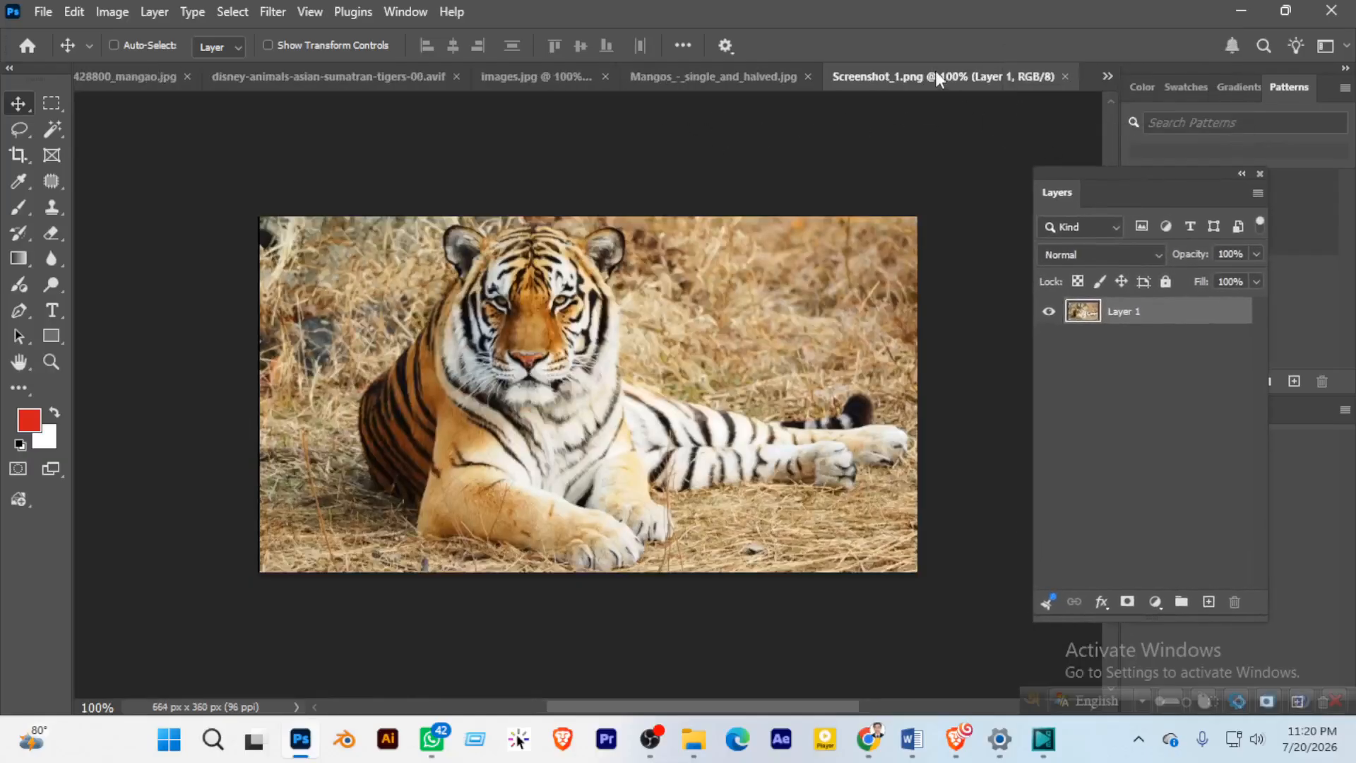
drag(935, 74, 524, 231)
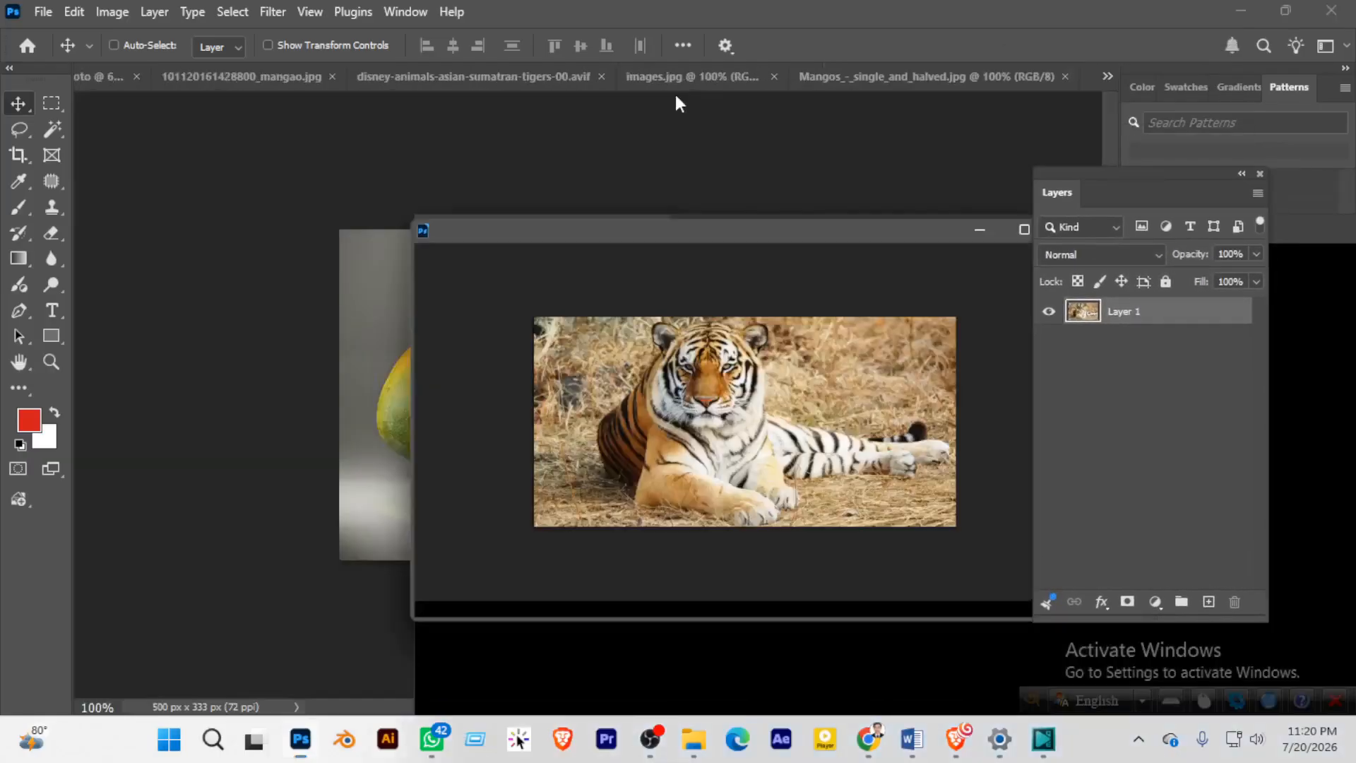
drag(678, 76, 602, 298)
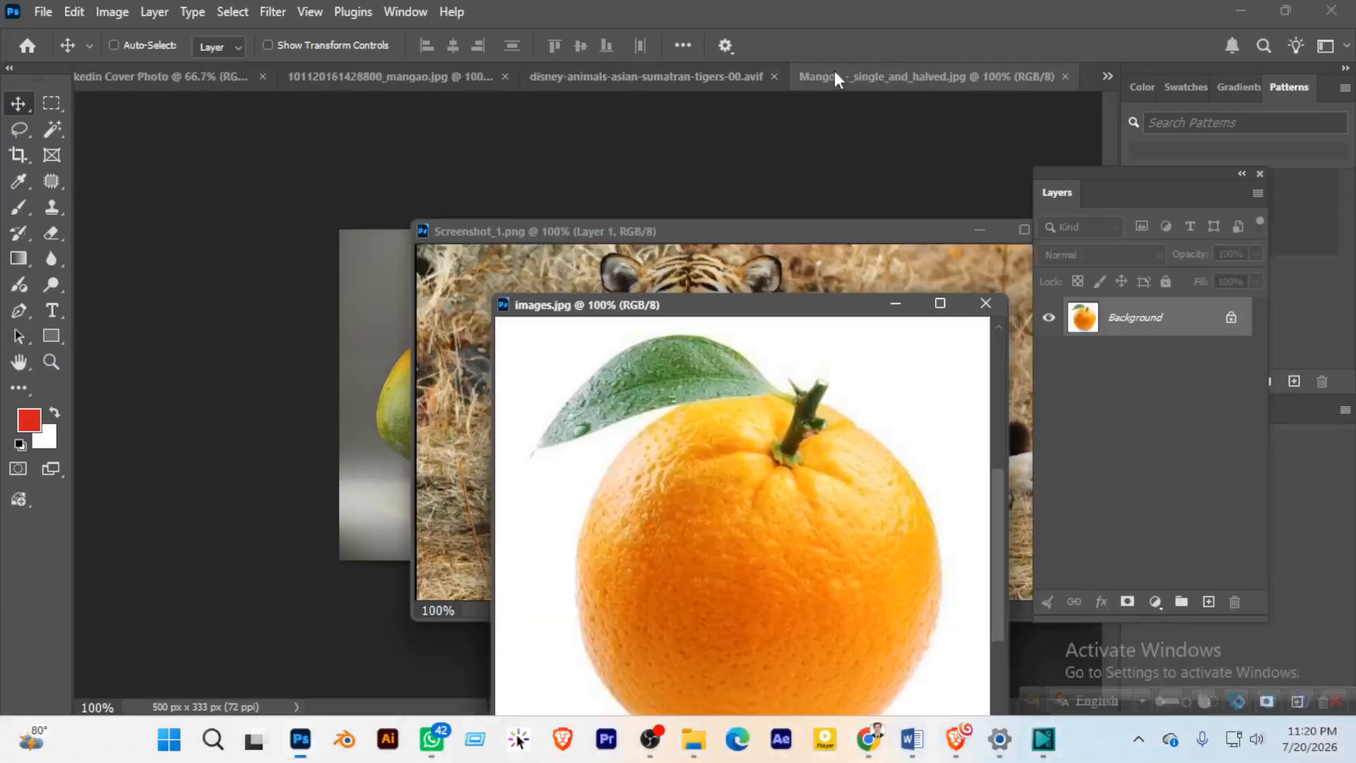
drag(834, 71, 677, 297)
drag(668, 79, 638, 272)
drag(512, 72, 445, 338)
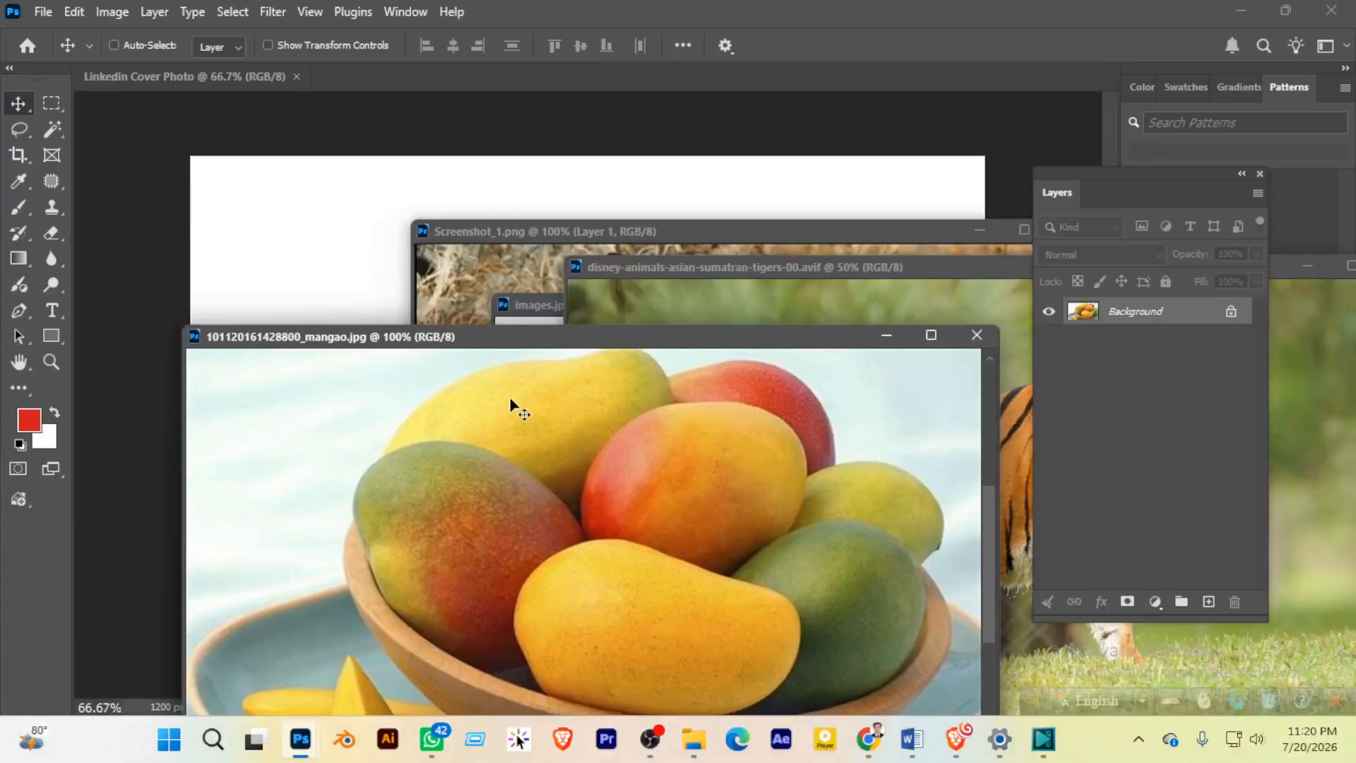
drag(510, 337, 516, 392)
Step: Activate the Linkedin Cover Photo document and move the floating Layers panel clear of the canvas
click(260, 243)
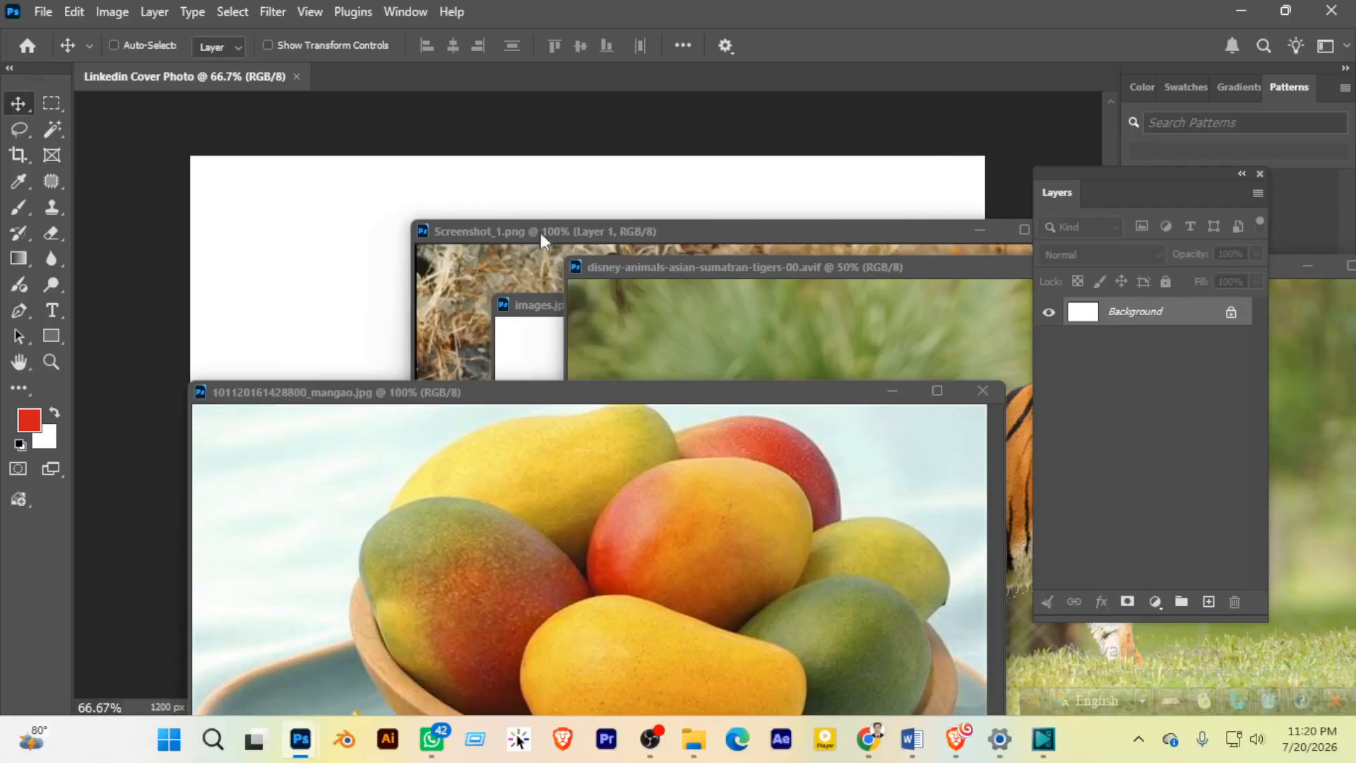
drag(1060, 172, 477, 178)
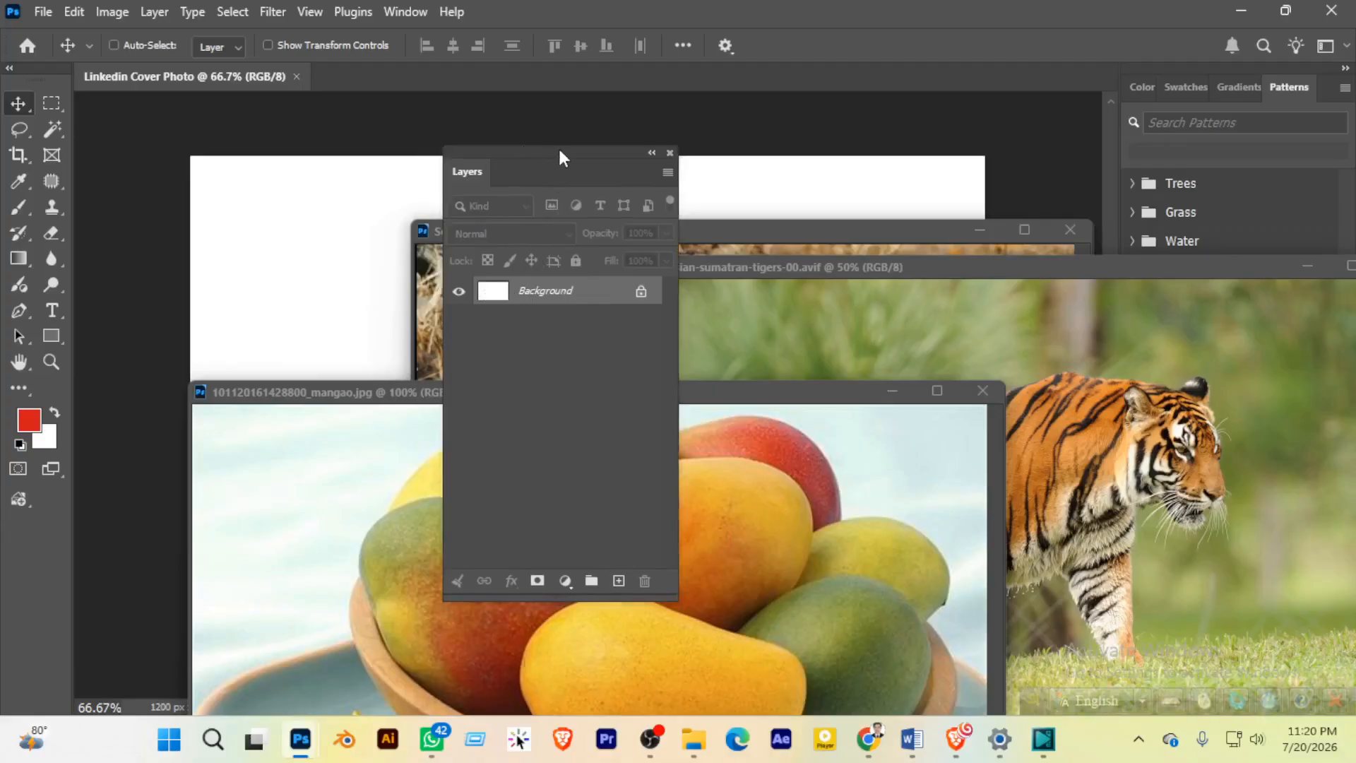
drag(558, 148, 668, 147)
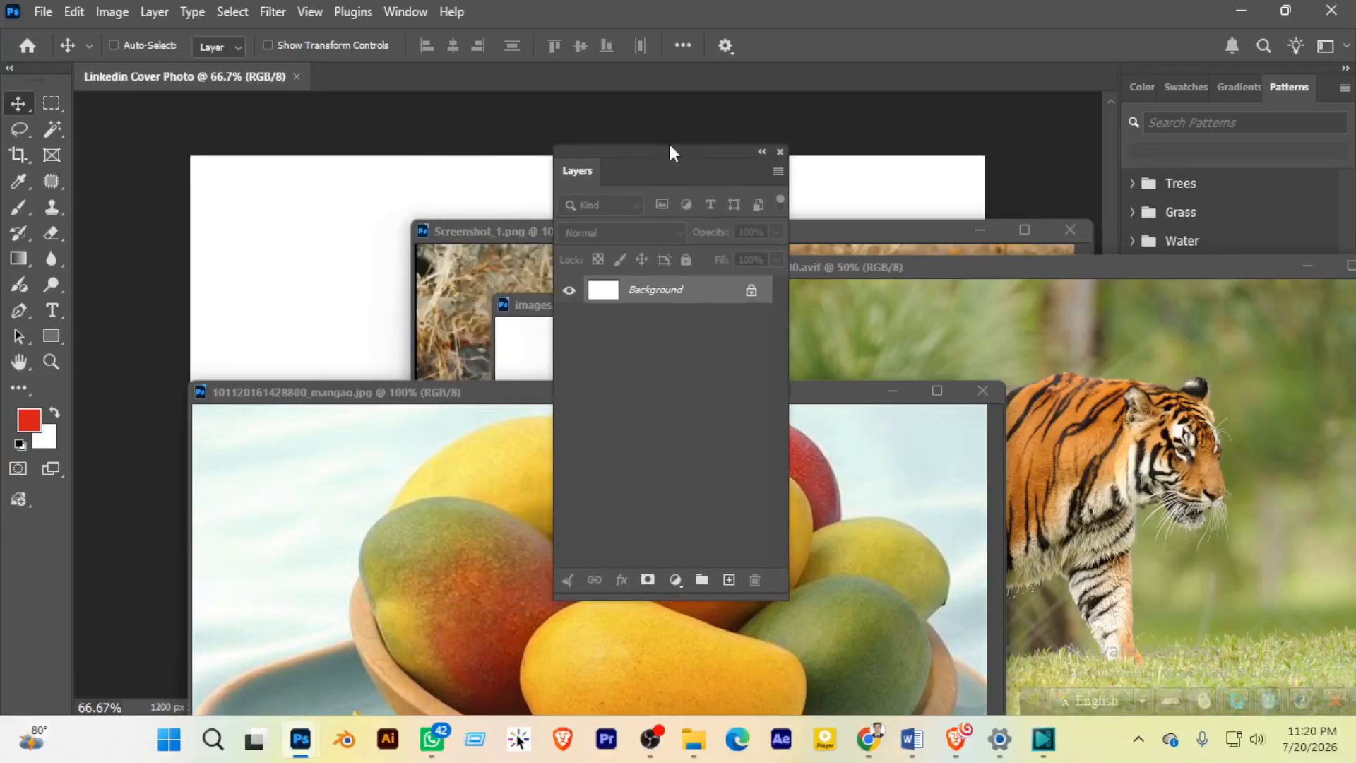
drag(670, 154, 1227, 189)
Step: Copy the mango bowl picture into the Linkedin Cover Photo document with the Move tool and close its source window
click(591, 537)
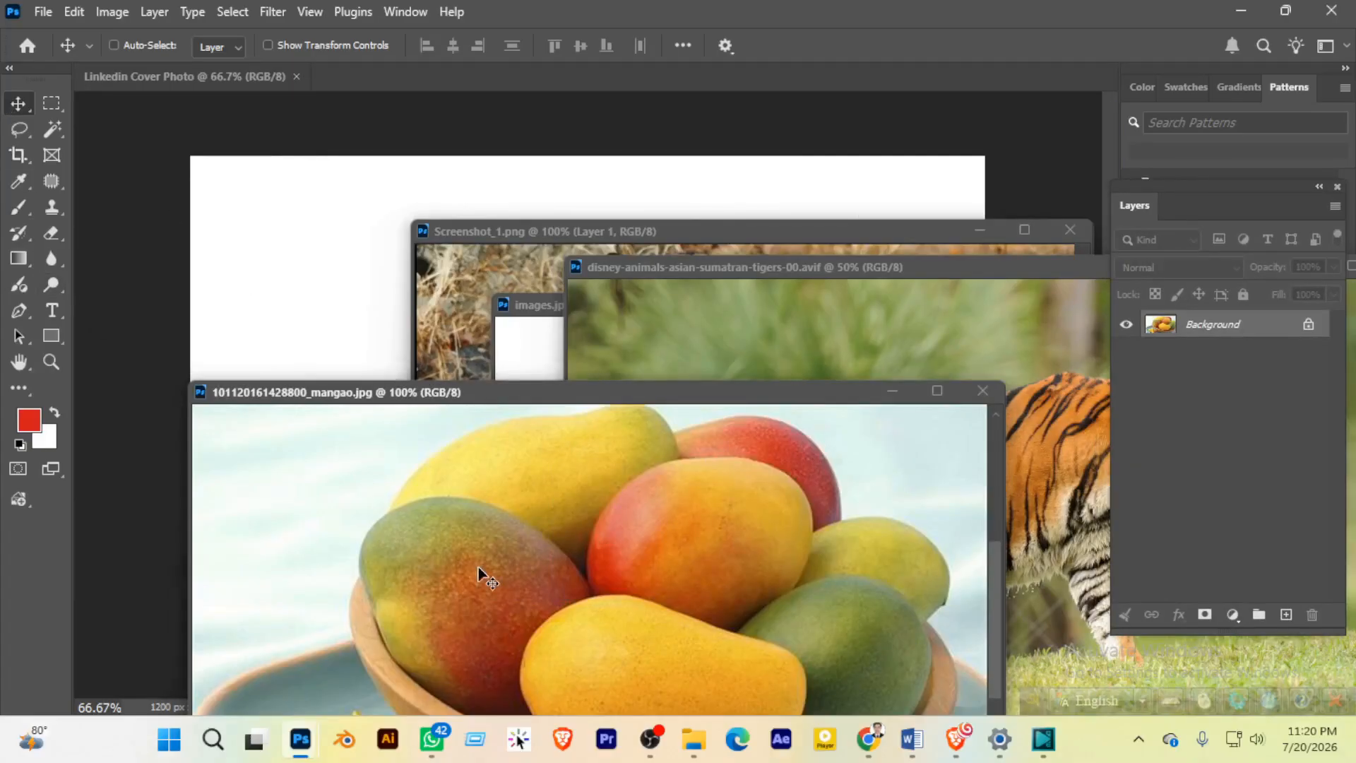
drag(479, 569, 362, 319)
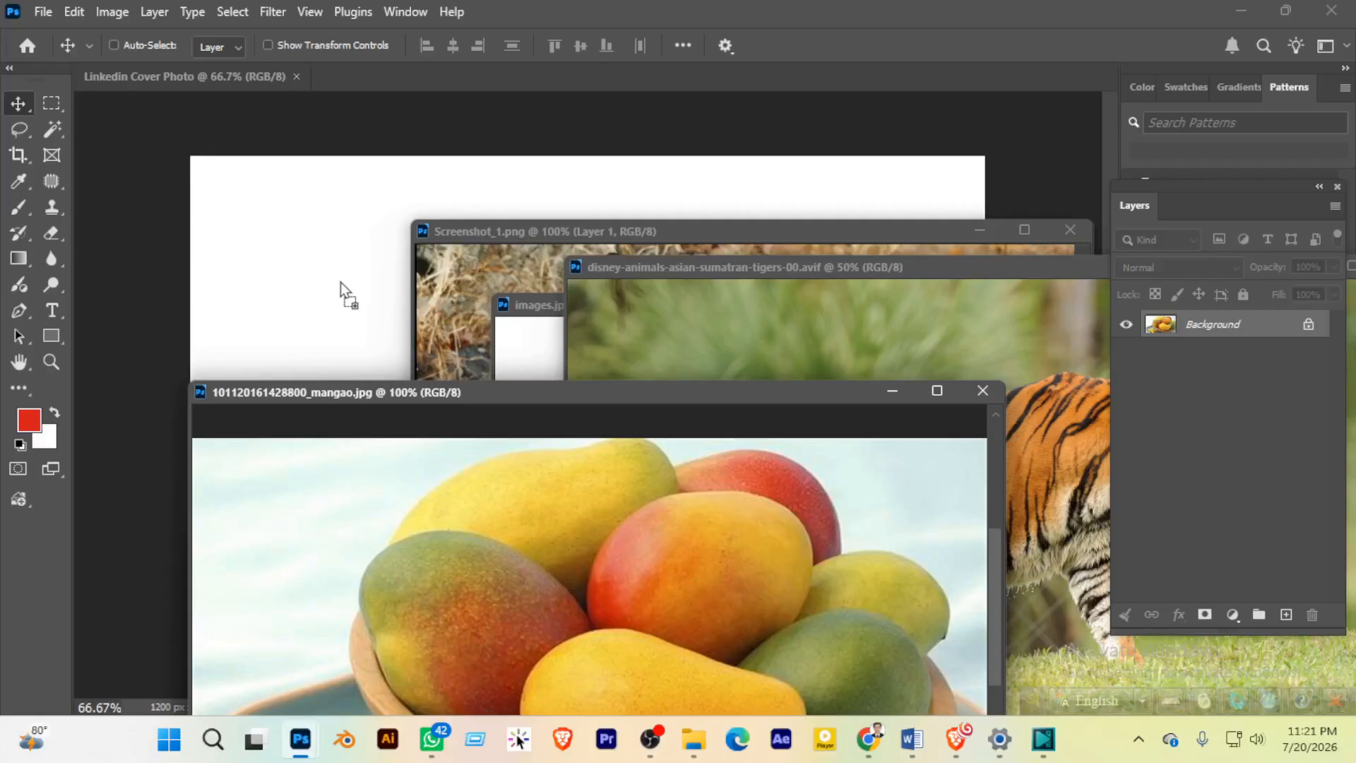
drag(341, 282, 341, 284)
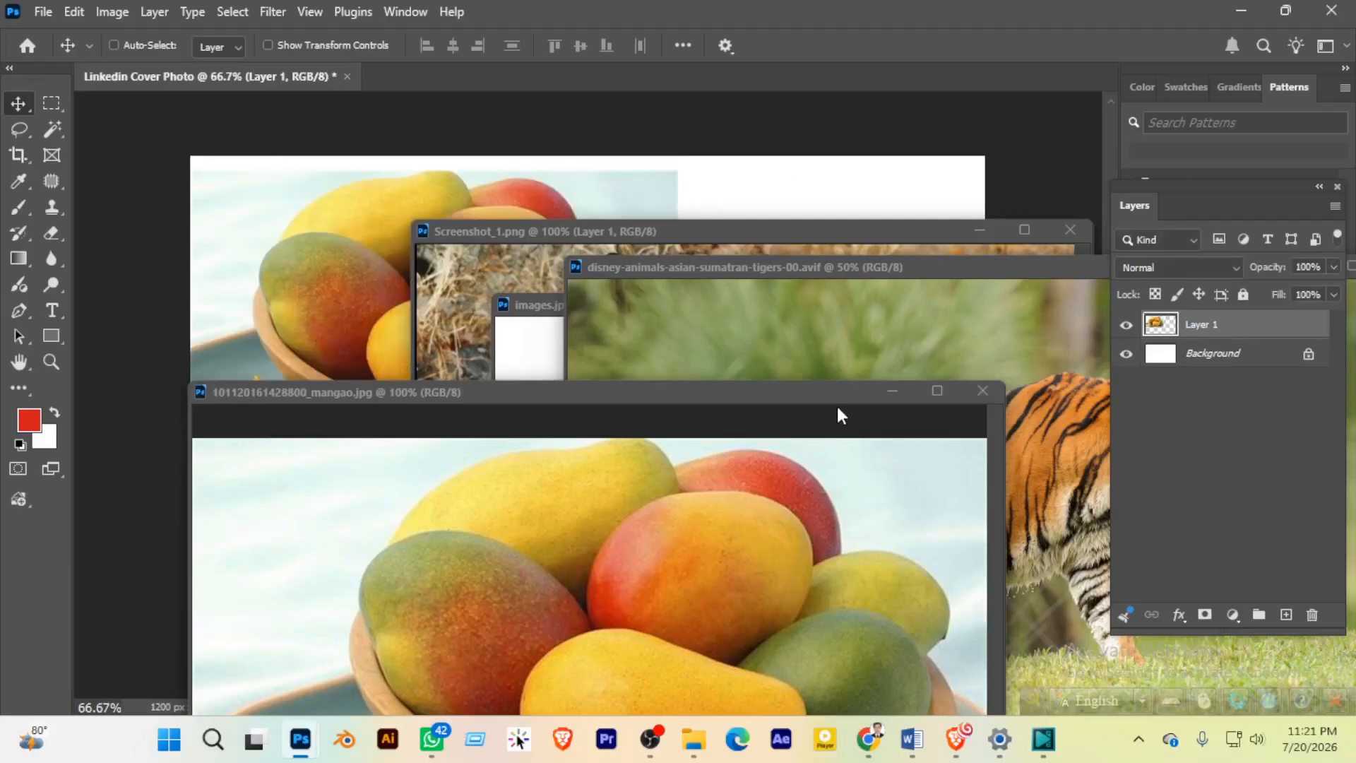
drag(790, 393, 732, 393)
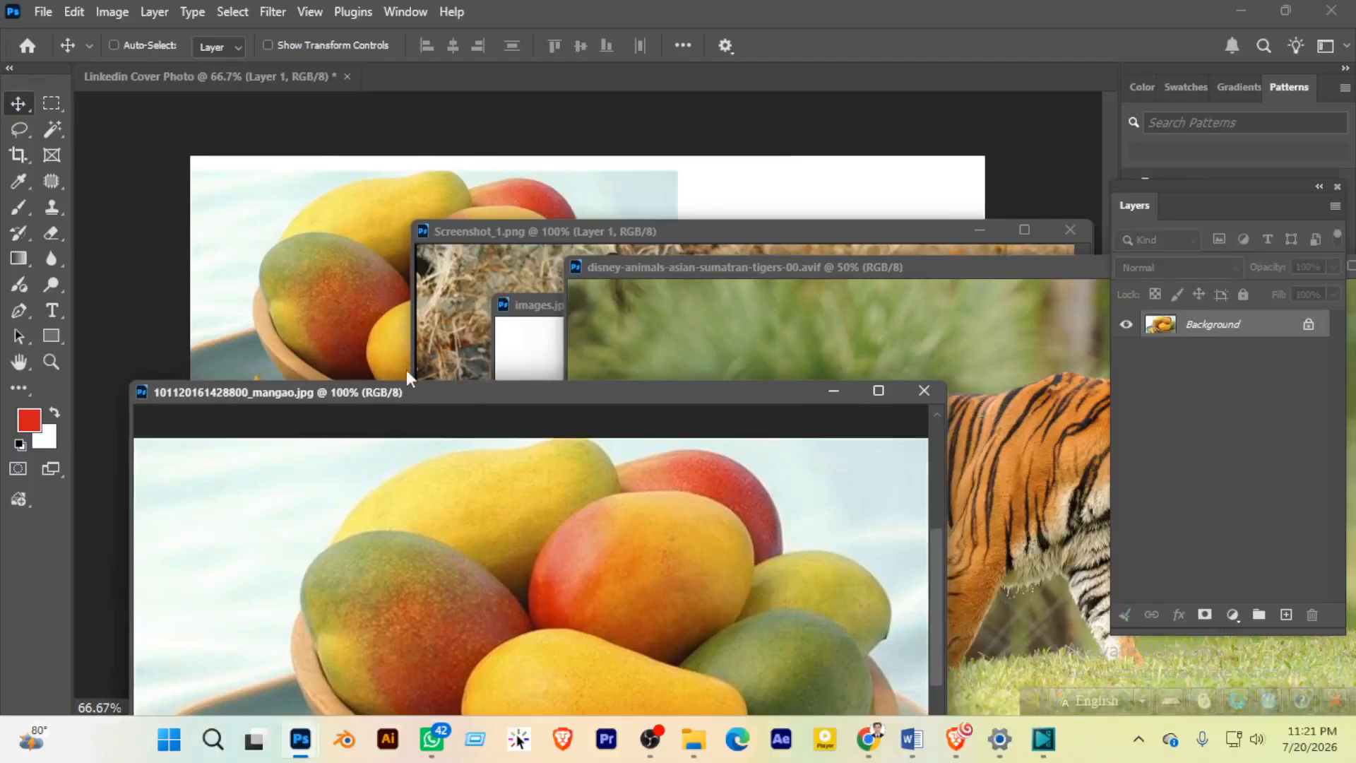
click(925, 391)
Step: Copy the walking tiger picture into the Linkedin Cover Photo document and close its source window
drag(901, 272, 688, 348)
drag(450, 459, 286, 382)
click(982, 377)
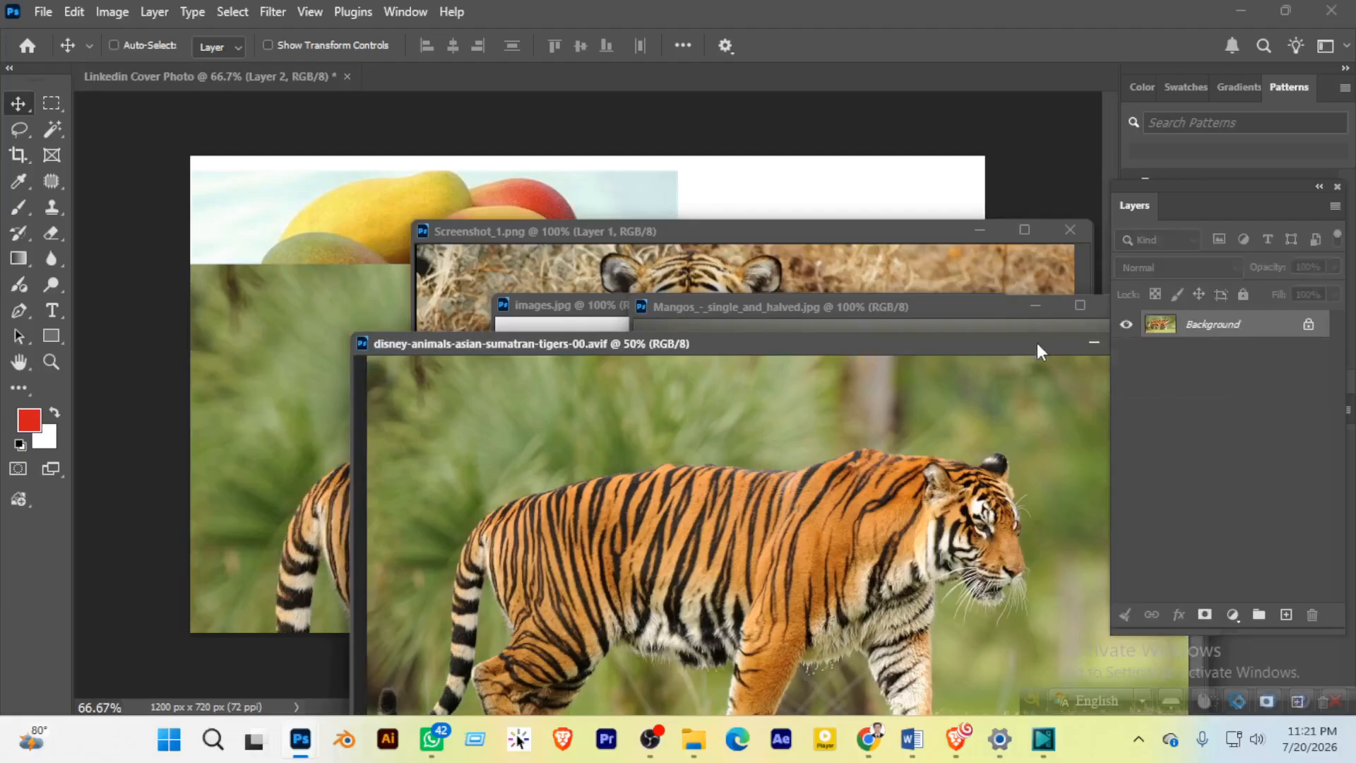
drag(1037, 342, 825, 346)
click(962, 343)
Step: Copy the whole and halved mango picture into the Linkedin Cover Photo document and close its source window
drag(962, 307, 707, 353)
drag(711, 468, 342, 316)
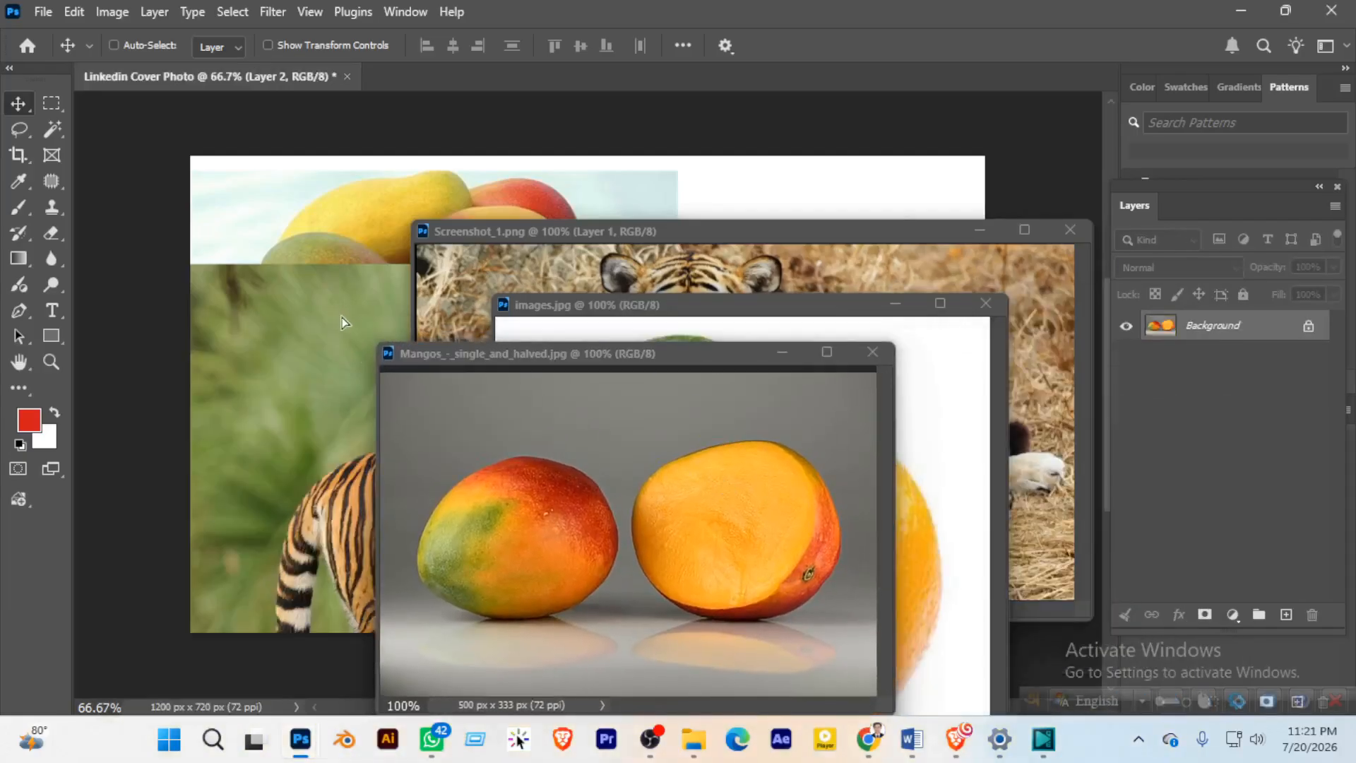
click(871, 353)
Step: Copy the orange picture into the Linkedin Cover Photo document and close its source window
click(735, 308)
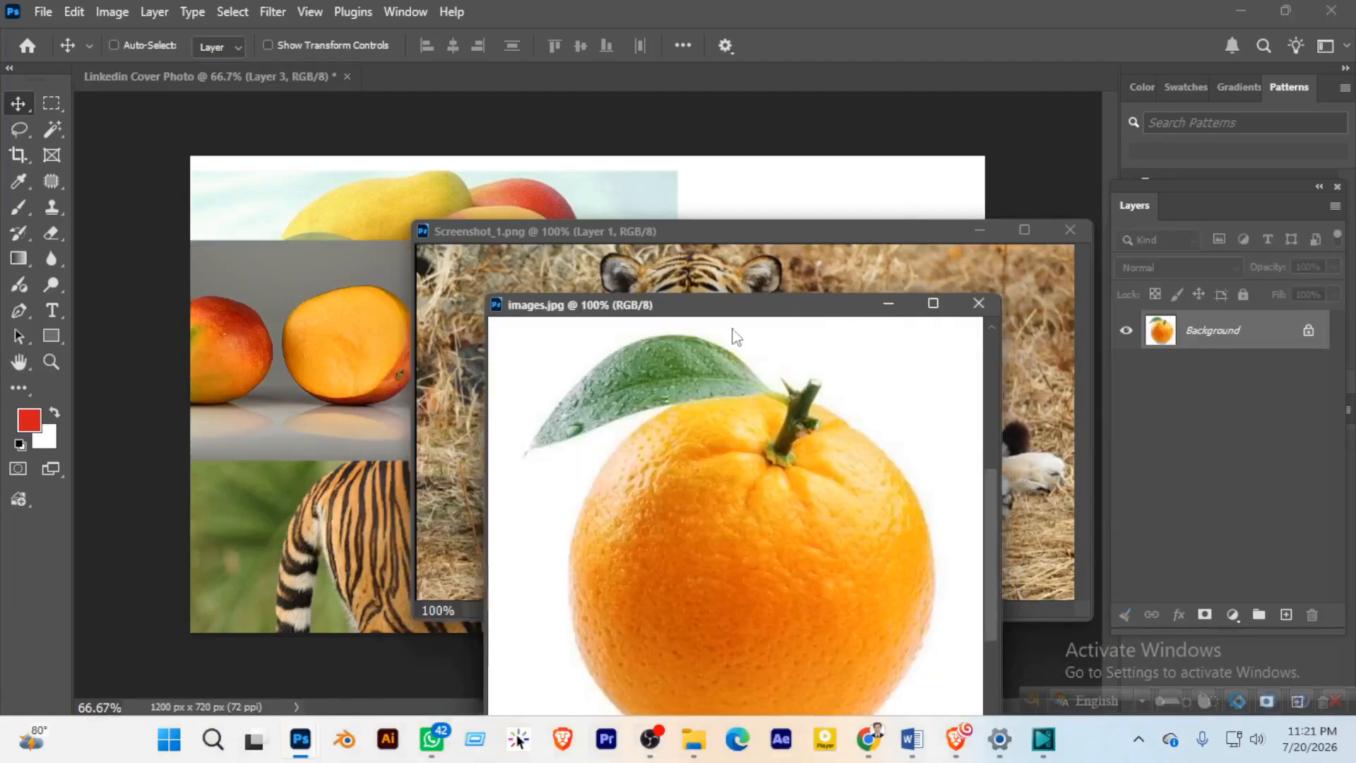
drag(735, 308, 531, 373)
drag(581, 523, 313, 328)
click(781, 368)
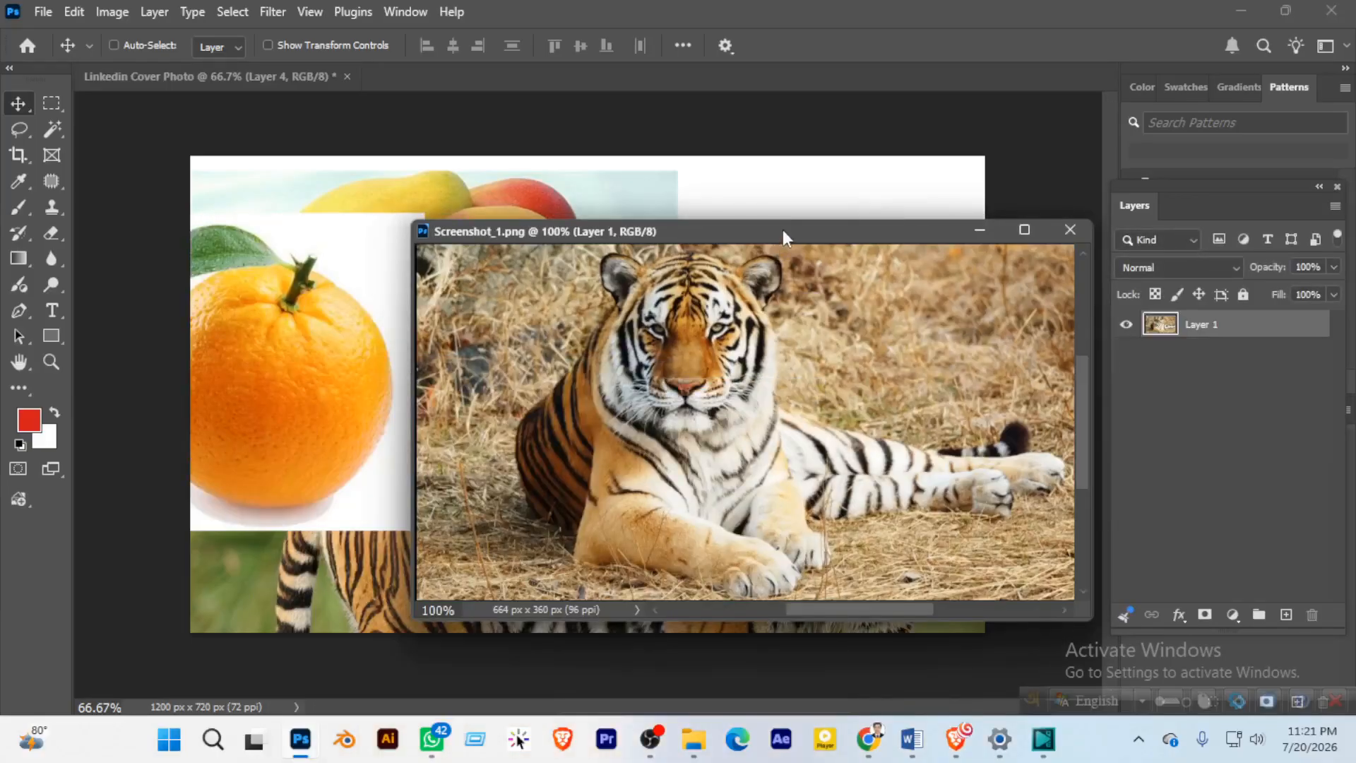
Step: Copy the lying tiger picture from Screenshot_1.png into the Linkedin Cover Photo document and close its source window
drag(782, 231, 581, 452)
drag(493, 584, 600, 341)
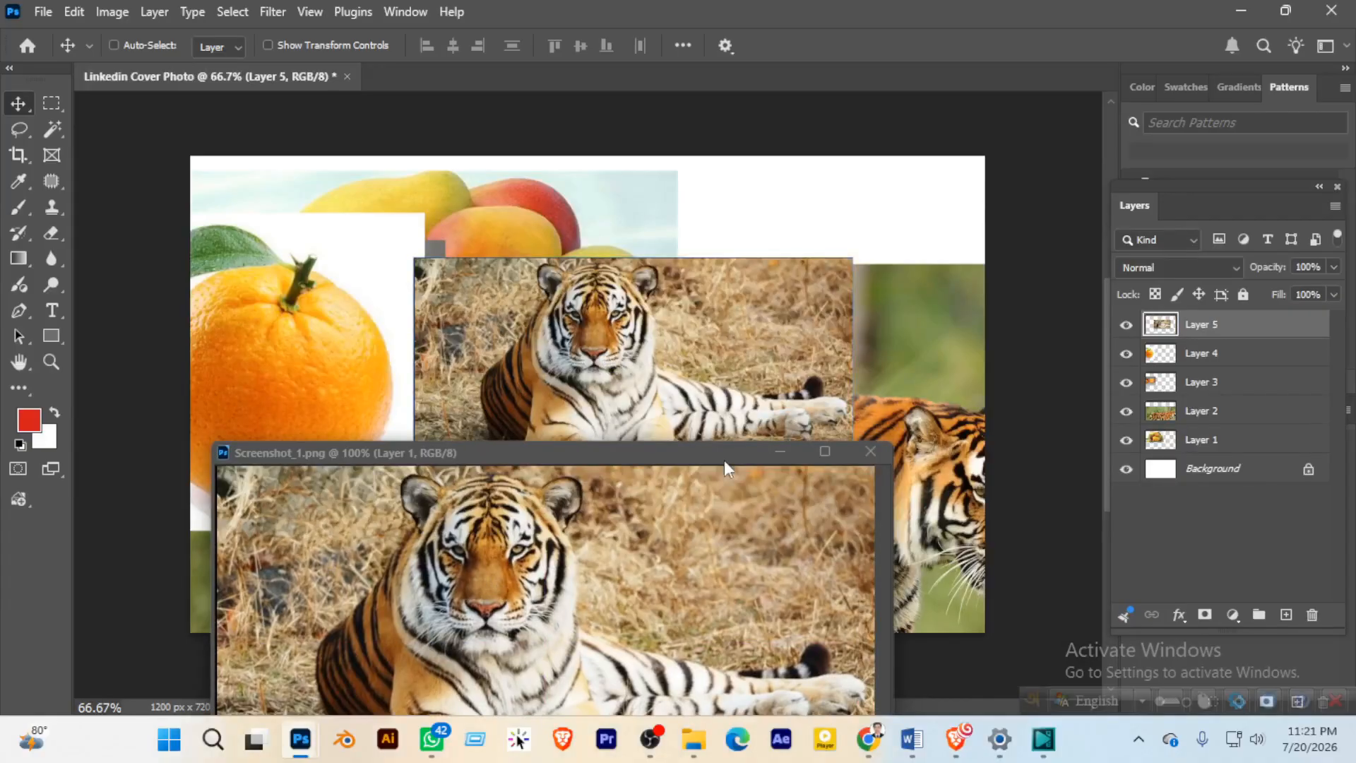
click(869, 451)
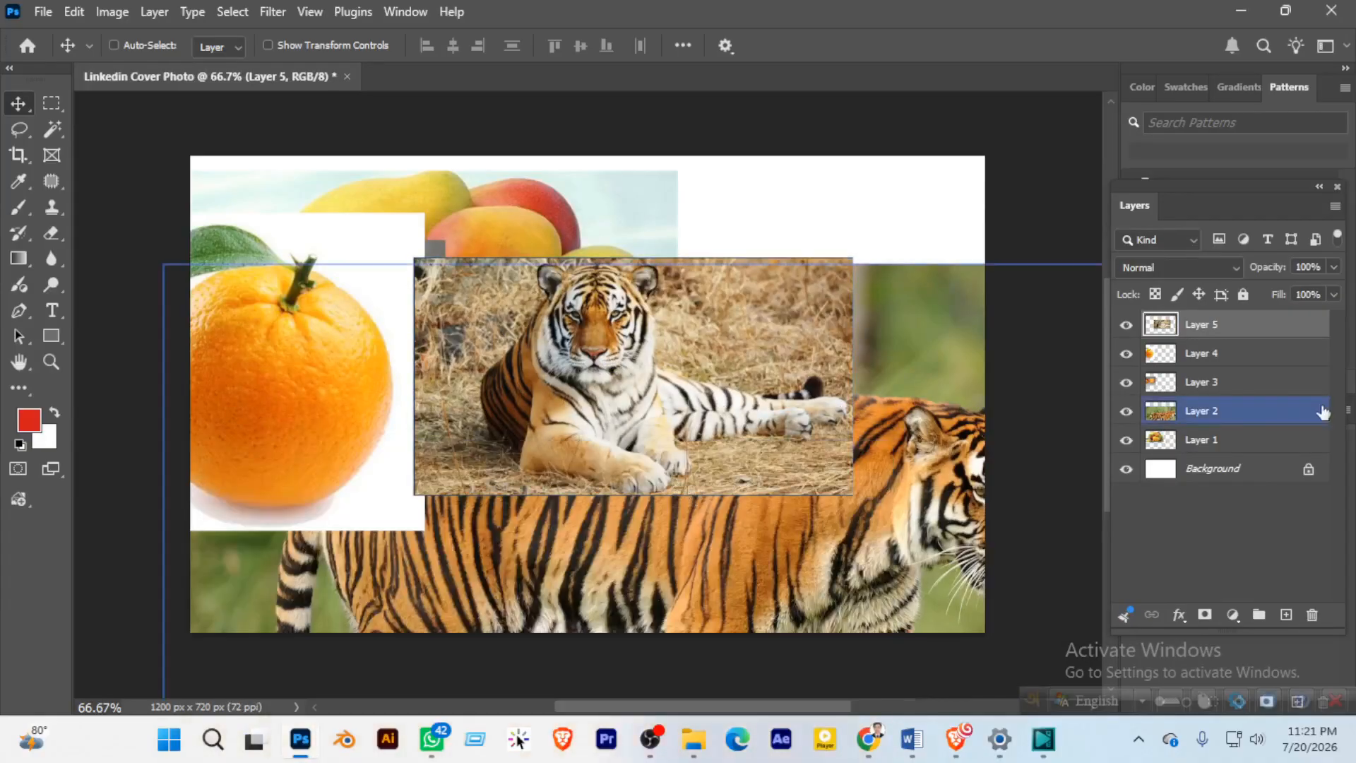
Step: Step the layer selection up to Layer 5 and move the lying tiger left so it overlaps the orange
click(1212, 440)
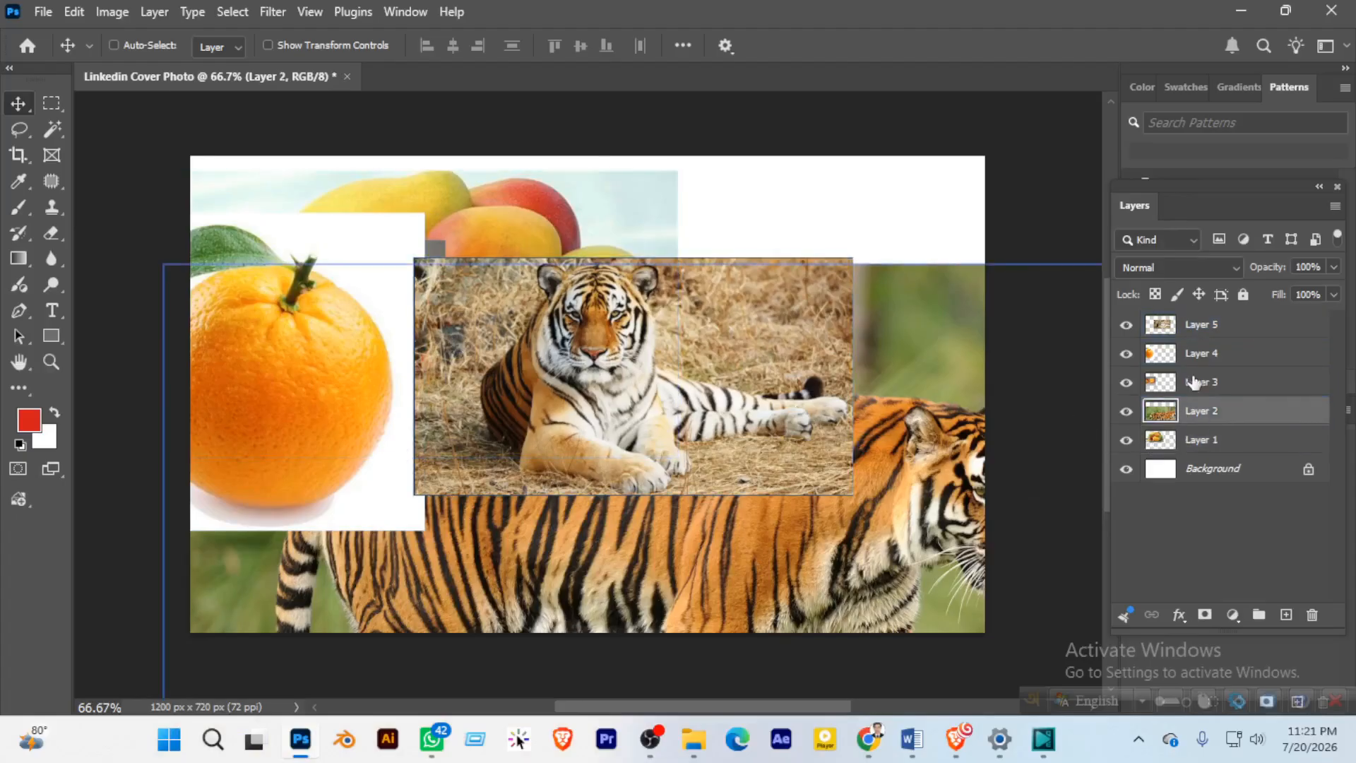
key(alt+bracketright)
key(alt+bracketright)
key(alt+bracketright)
key(alt+bracketright)
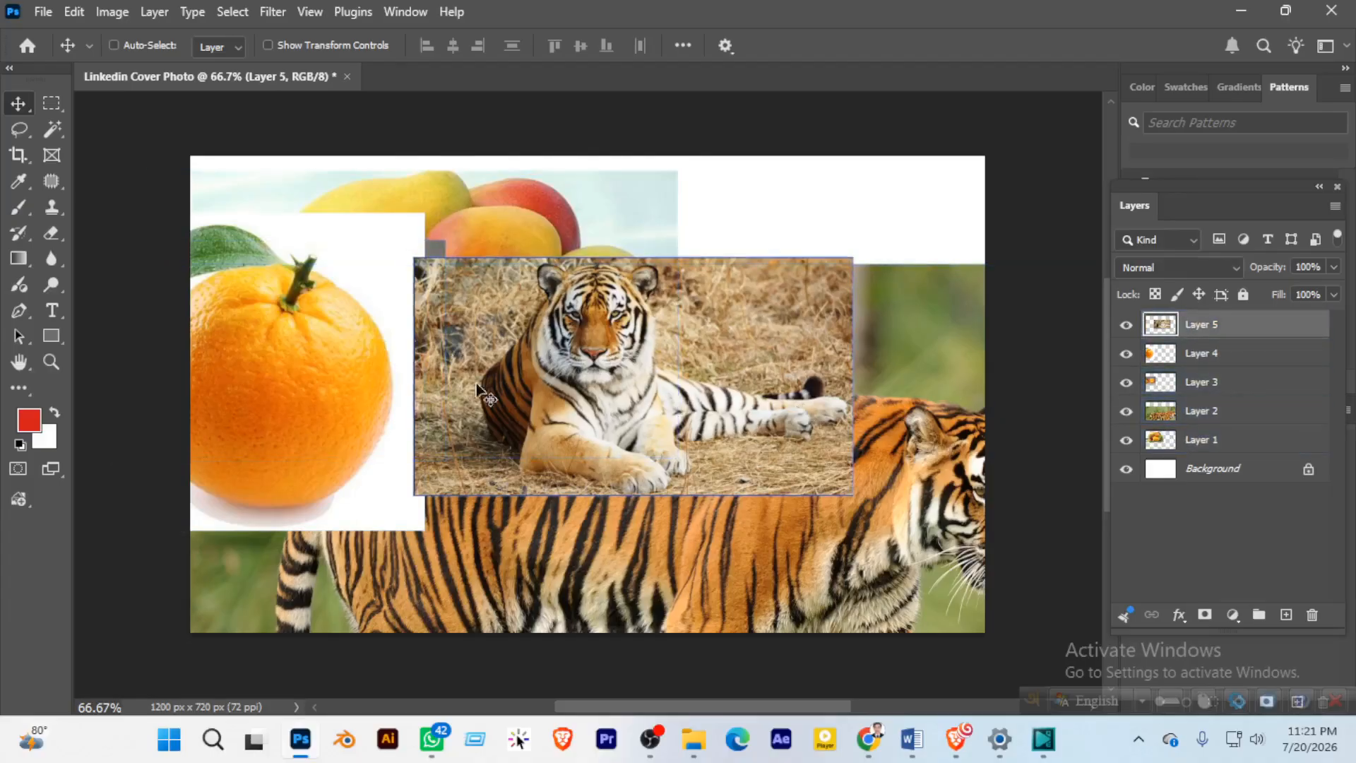
drag(335, 388, 229, 395)
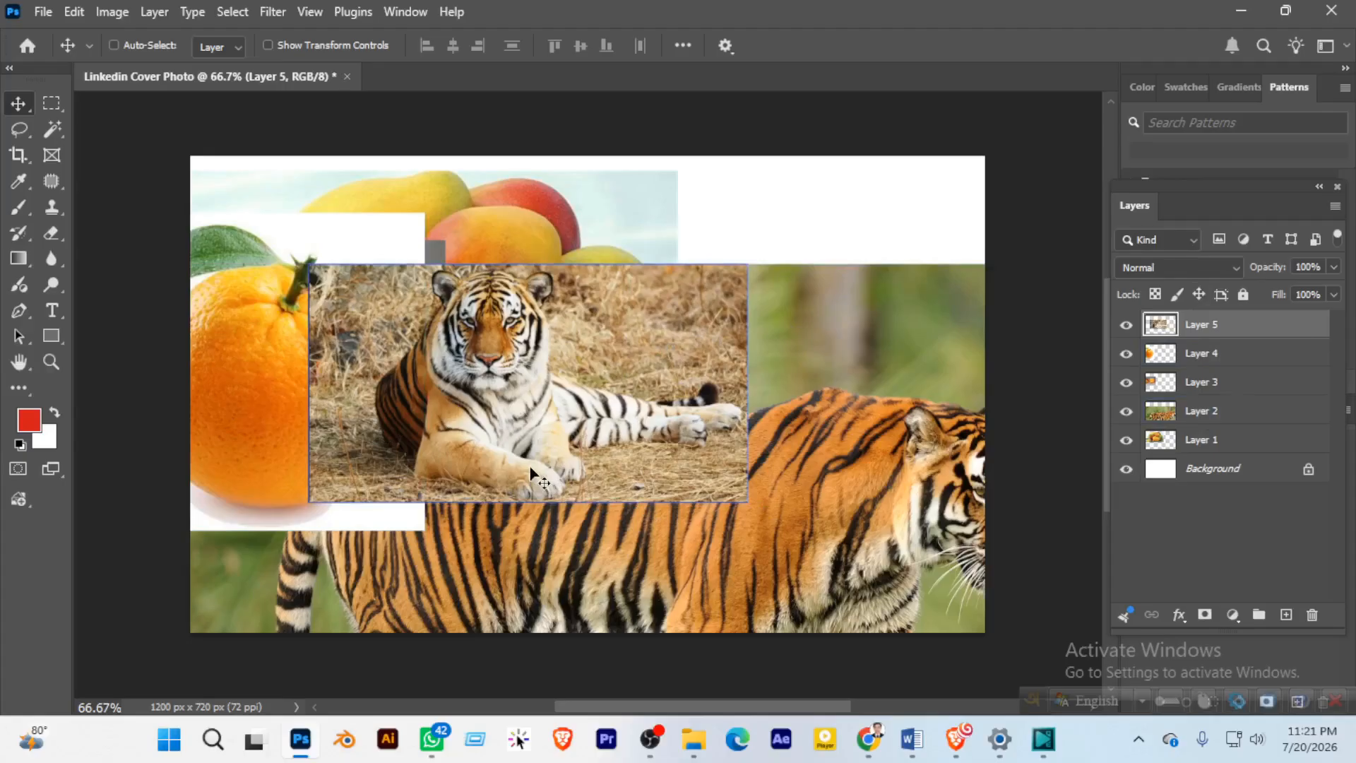
Step: Reorder the layers, placing Layer 5 below Layer 2 and Layer 1 at the top of the stack
drag(1249, 351, 1235, 426)
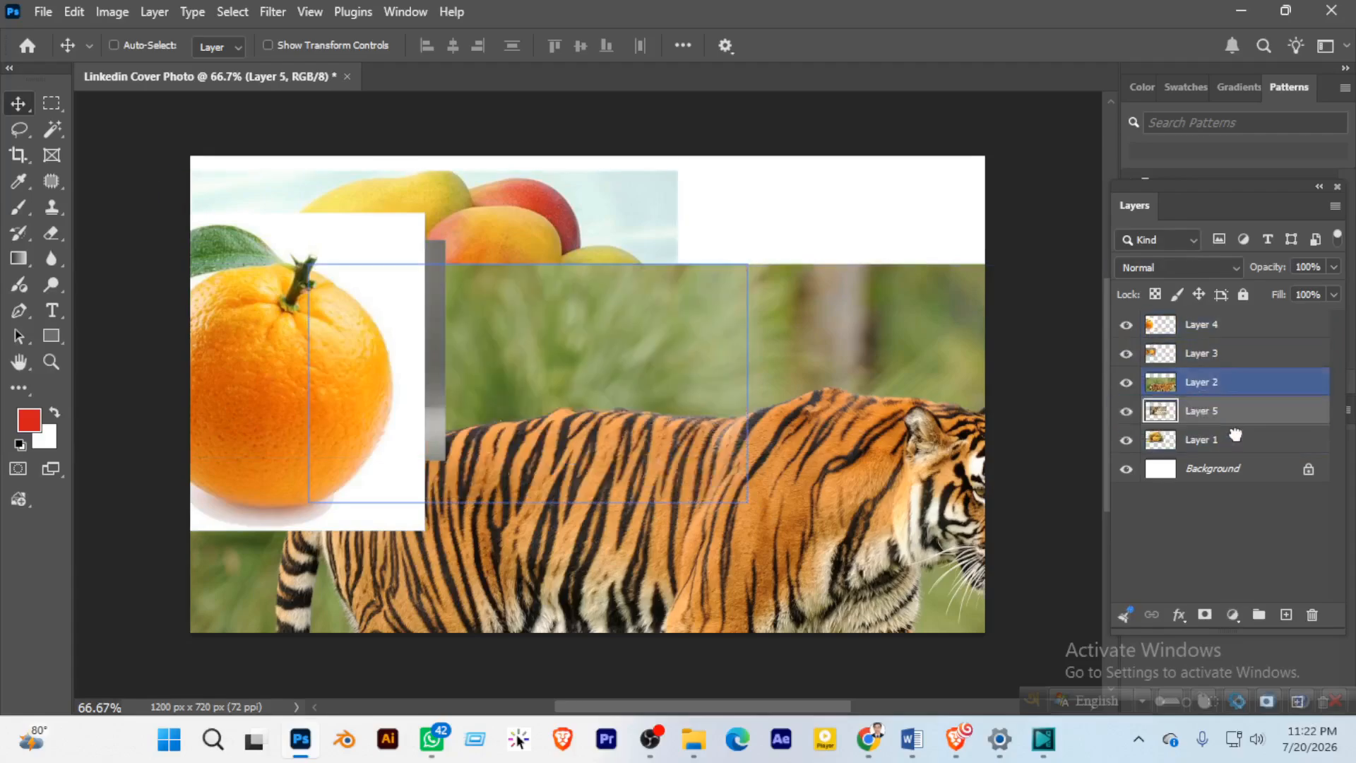
click(1228, 446)
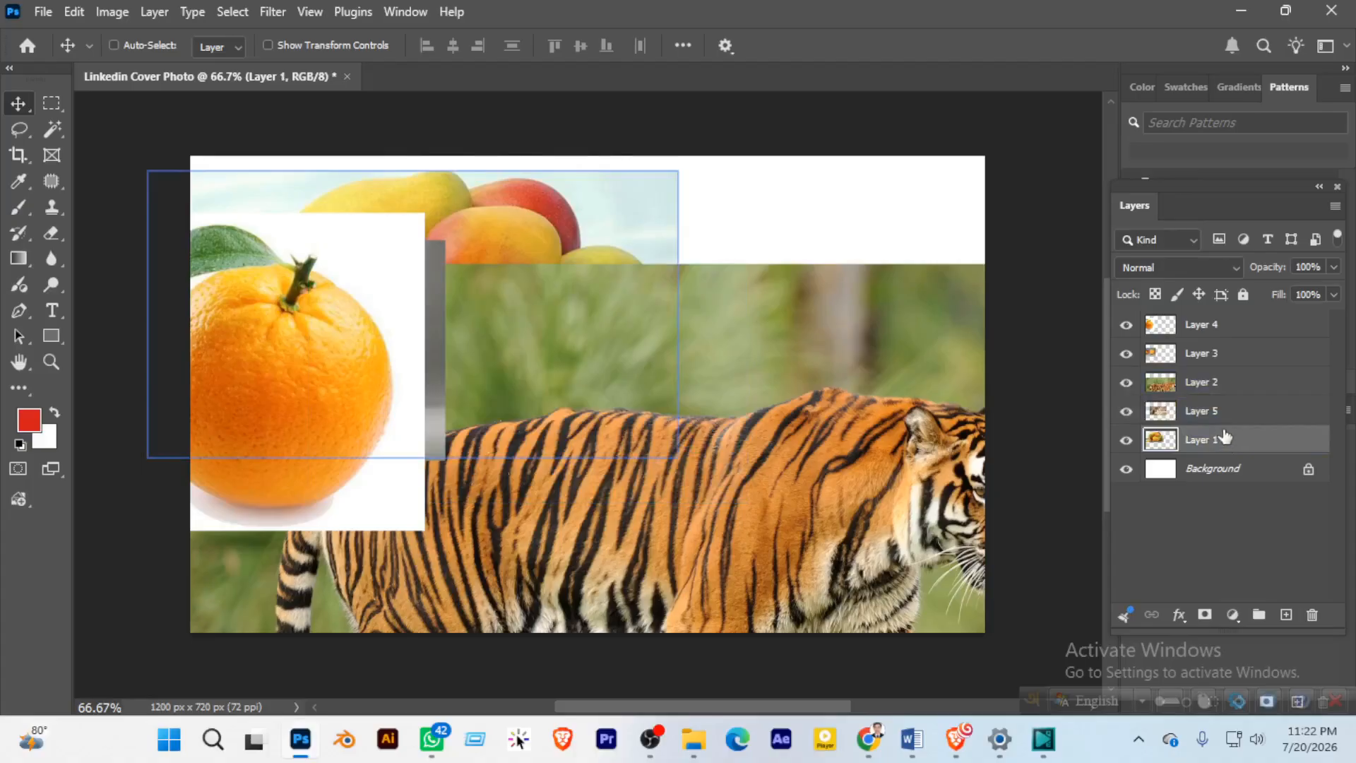
drag(1233, 439, 1221, 318)
Step: Reposition the mango bowl picture on Layer 1 over the orange and the walking tiger
drag(485, 332, 587, 419)
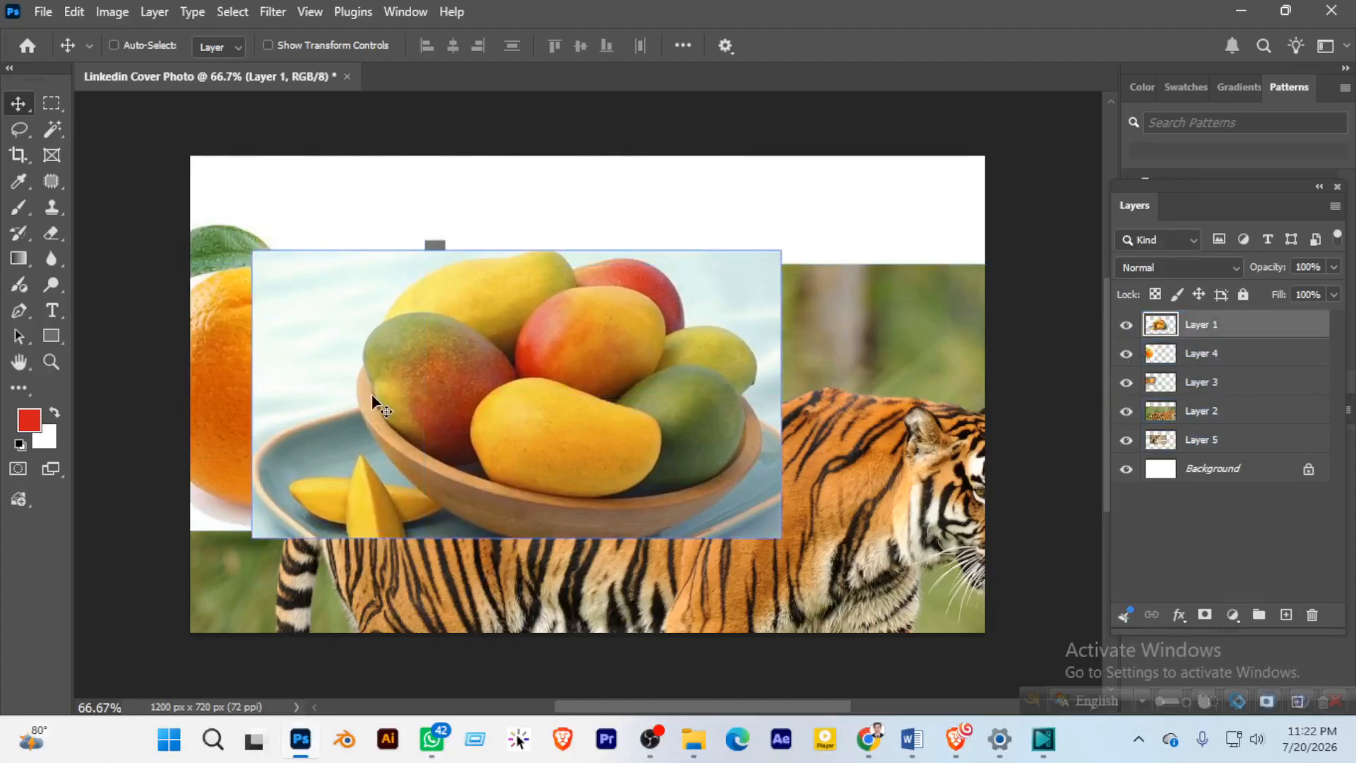
click(1226, 389)
click(1233, 360)
click(1220, 324)
drag(614, 379, 572, 378)
Step: Move the walking tiger on Layer 2 up and to the left so it covers the whole canvas
click(1226, 353)
click(1227, 411)
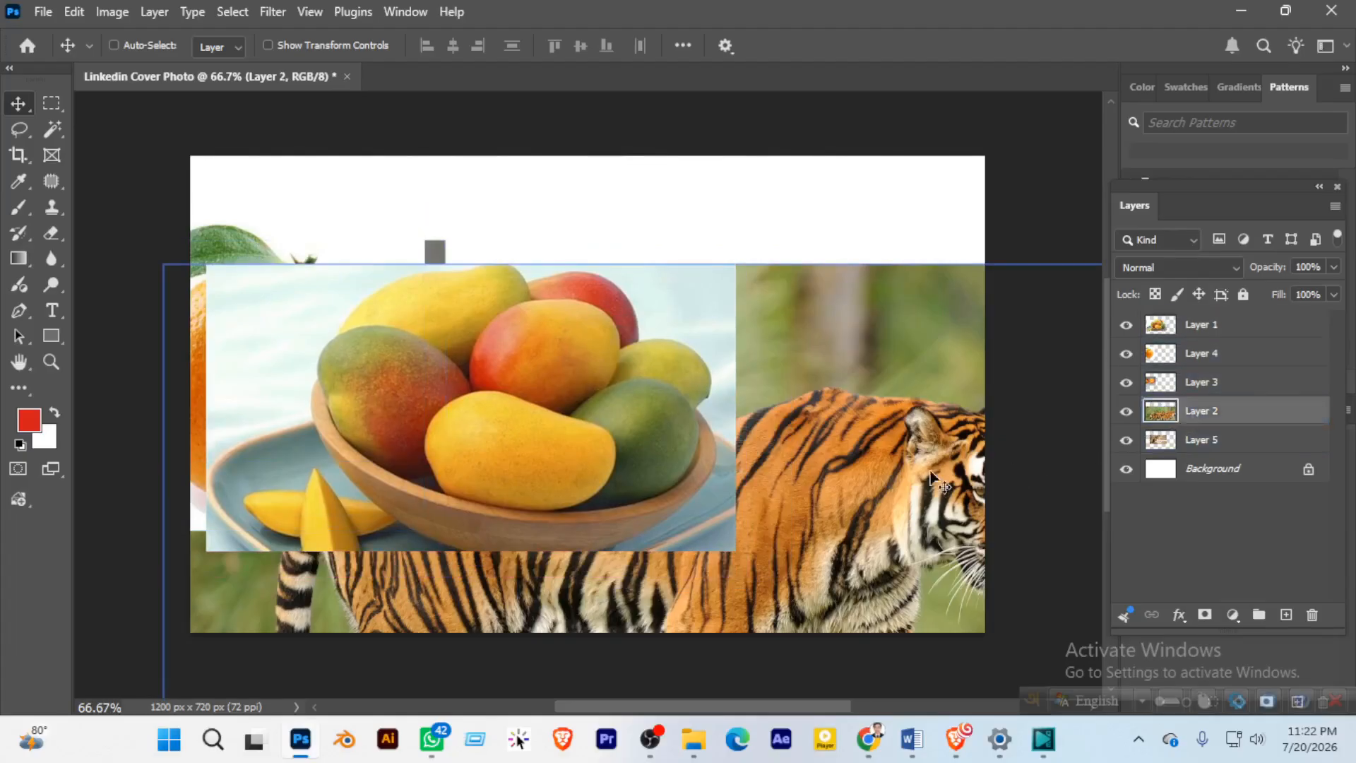
drag(933, 480, 690, 334)
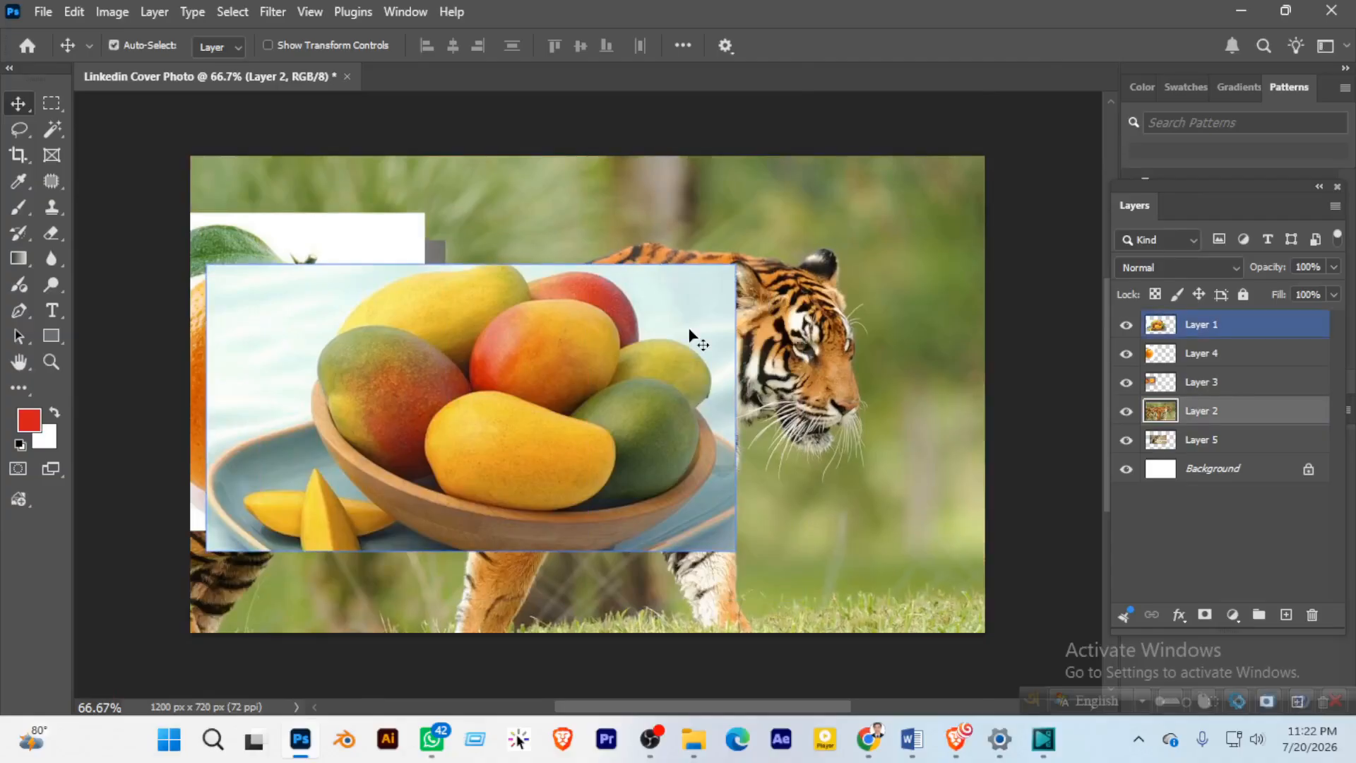
Step: Scale the walking tiger on Layer 2 to about 31%, place it in the canvas's upper-left area, and bring its layer to the top
key(ctrl+minus)
key(ctrl+minus)
key(ctrl+t)
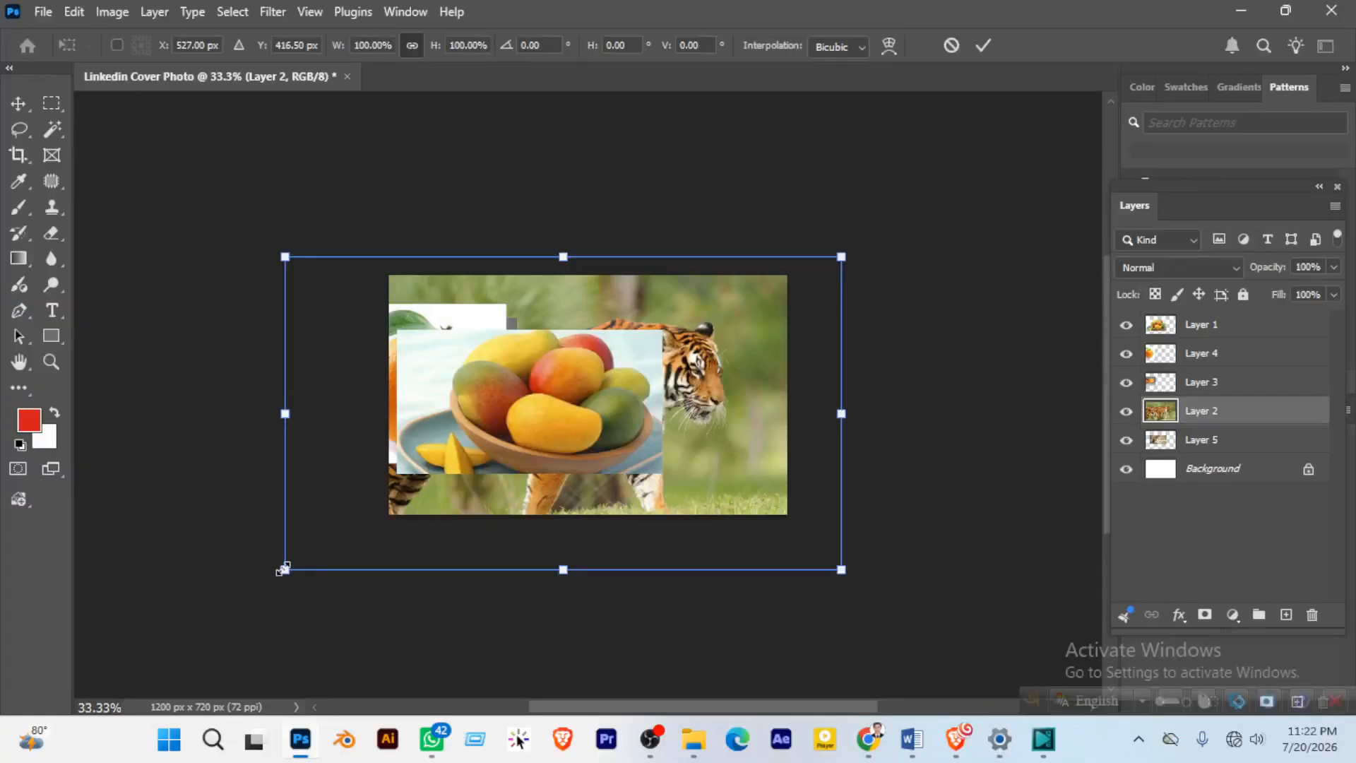
drag(284, 570, 483, 454)
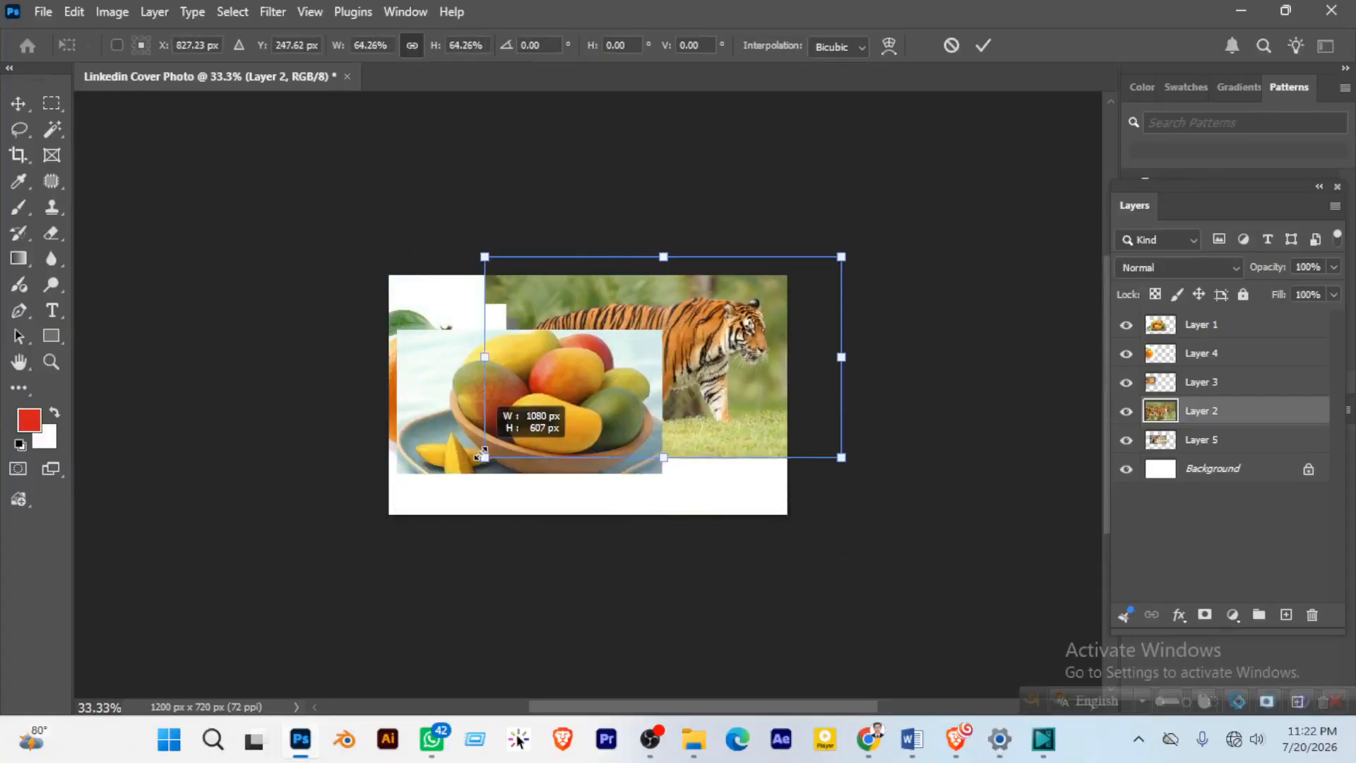
drag(841, 258, 725, 325)
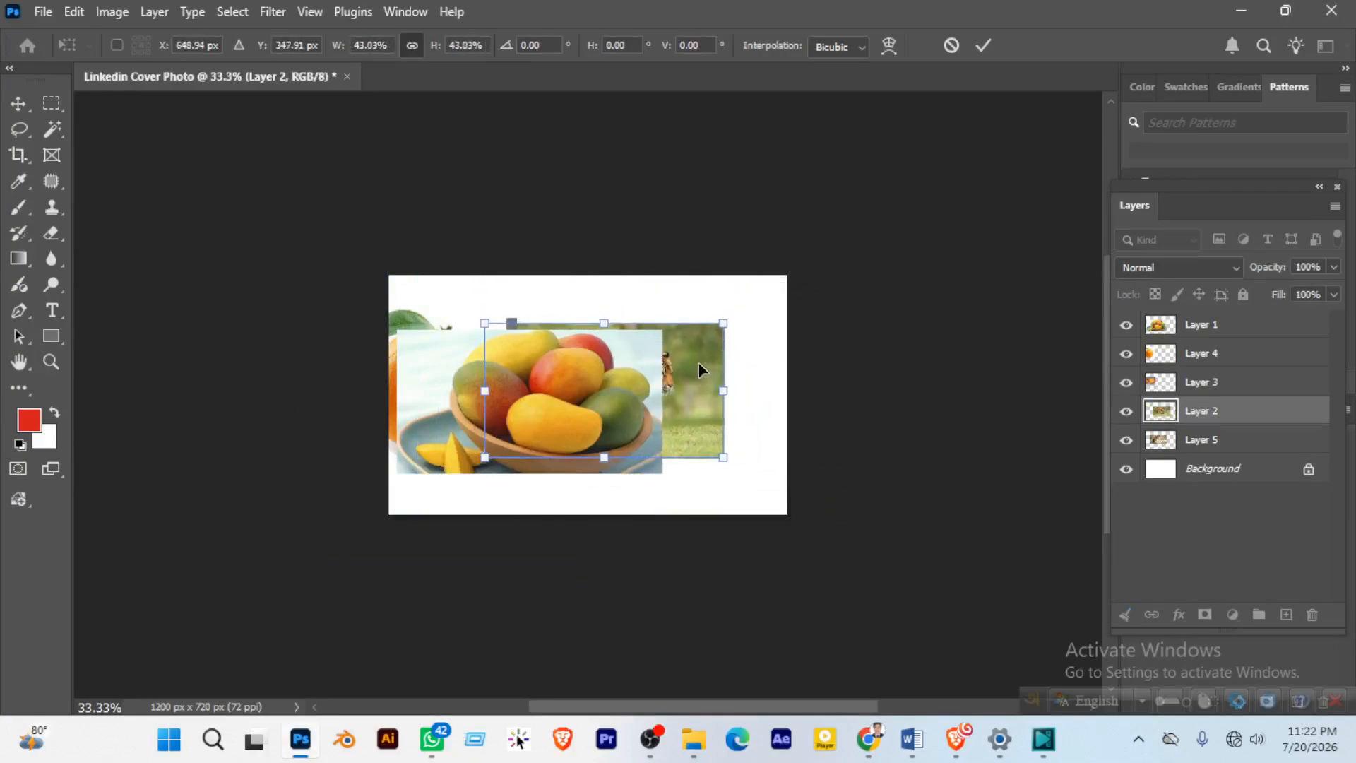
drag(699, 370, 653, 352)
drag(678, 444, 604, 401)
drag(564, 326, 540, 316)
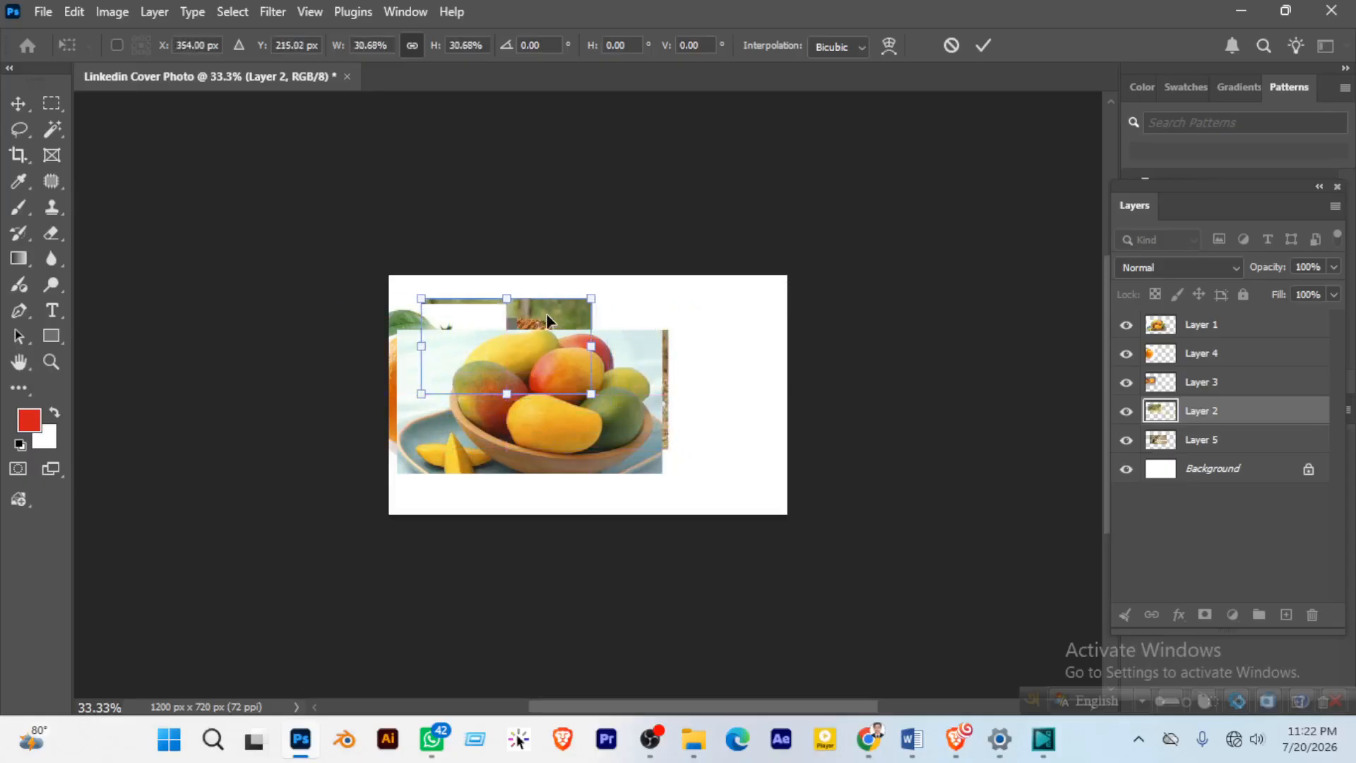
key(Return)
drag(1201, 415, 1209, 319)
Step: Scale the mango bowl picture on Layer 1 to about 57% and place it in the canvas's upper-right area beside the walking tiger
click(1217, 353)
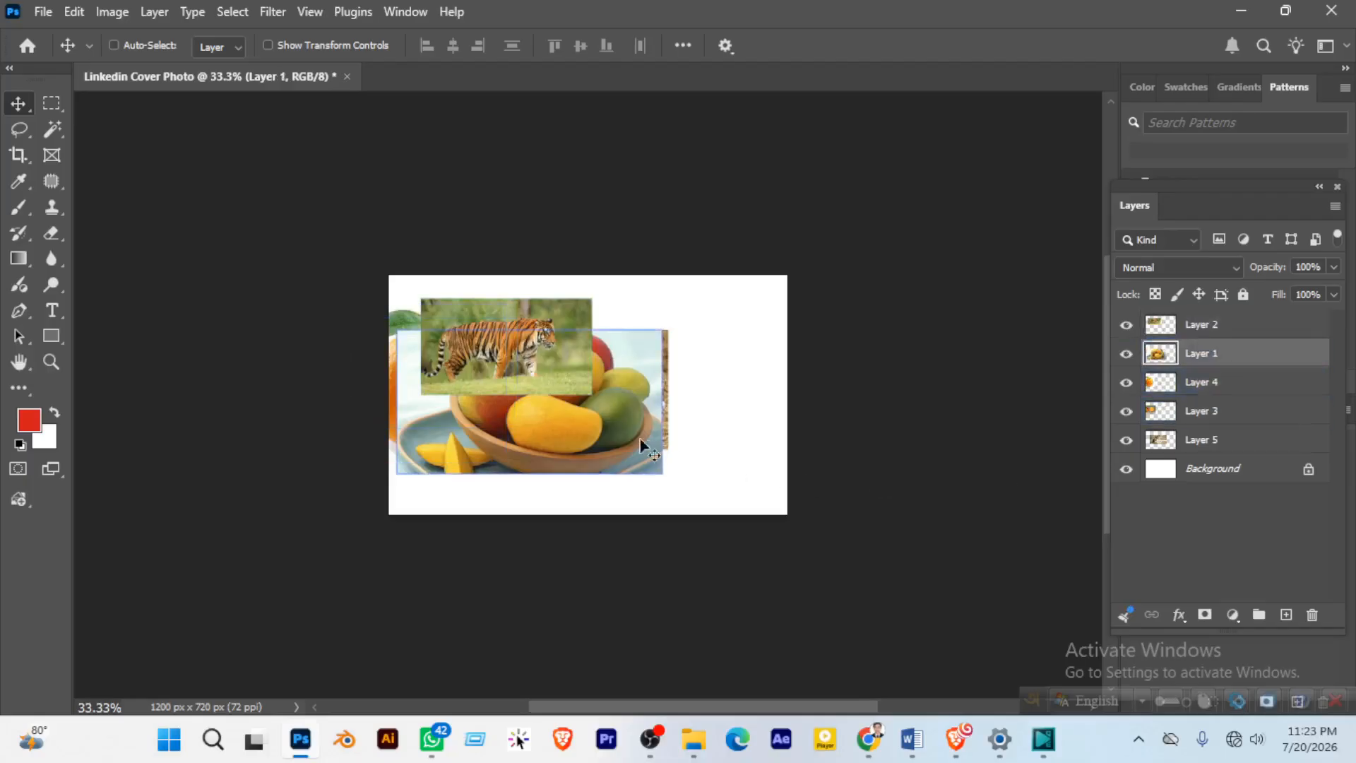
drag(577, 435, 660, 453)
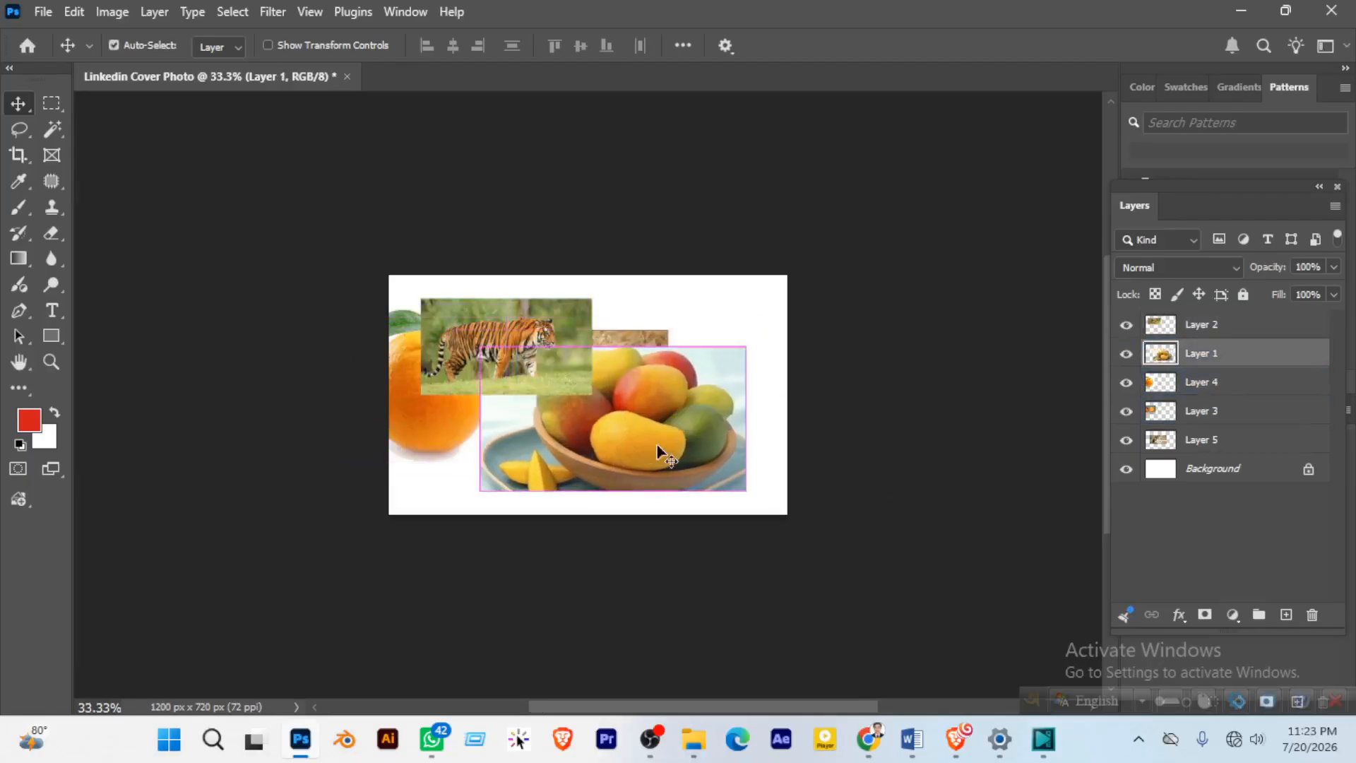
key(ctrl+t)
drag(746, 347, 715, 348)
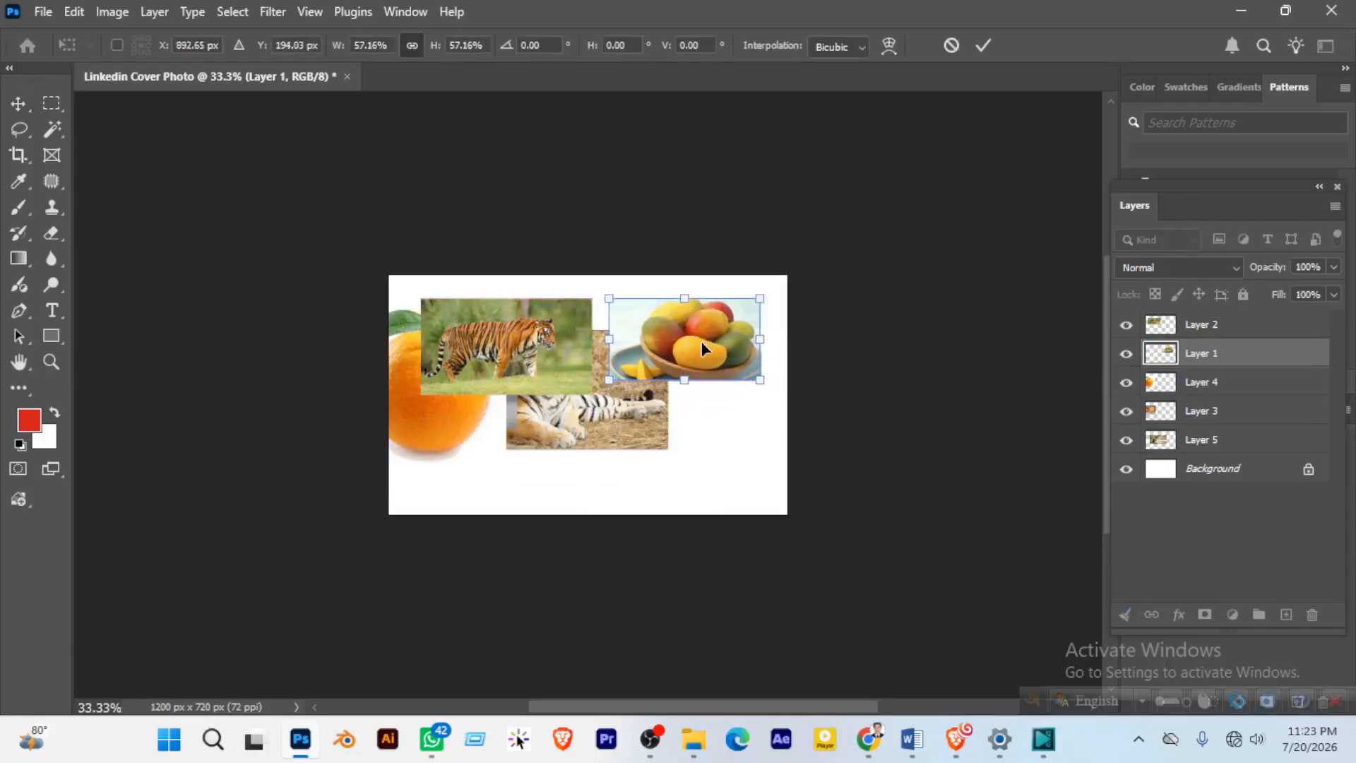
key(Return)
Step: Scale the orange on Layer 4 to about 38% and place it in the canvas's lower-right area under the mango bowl
click(1196, 387)
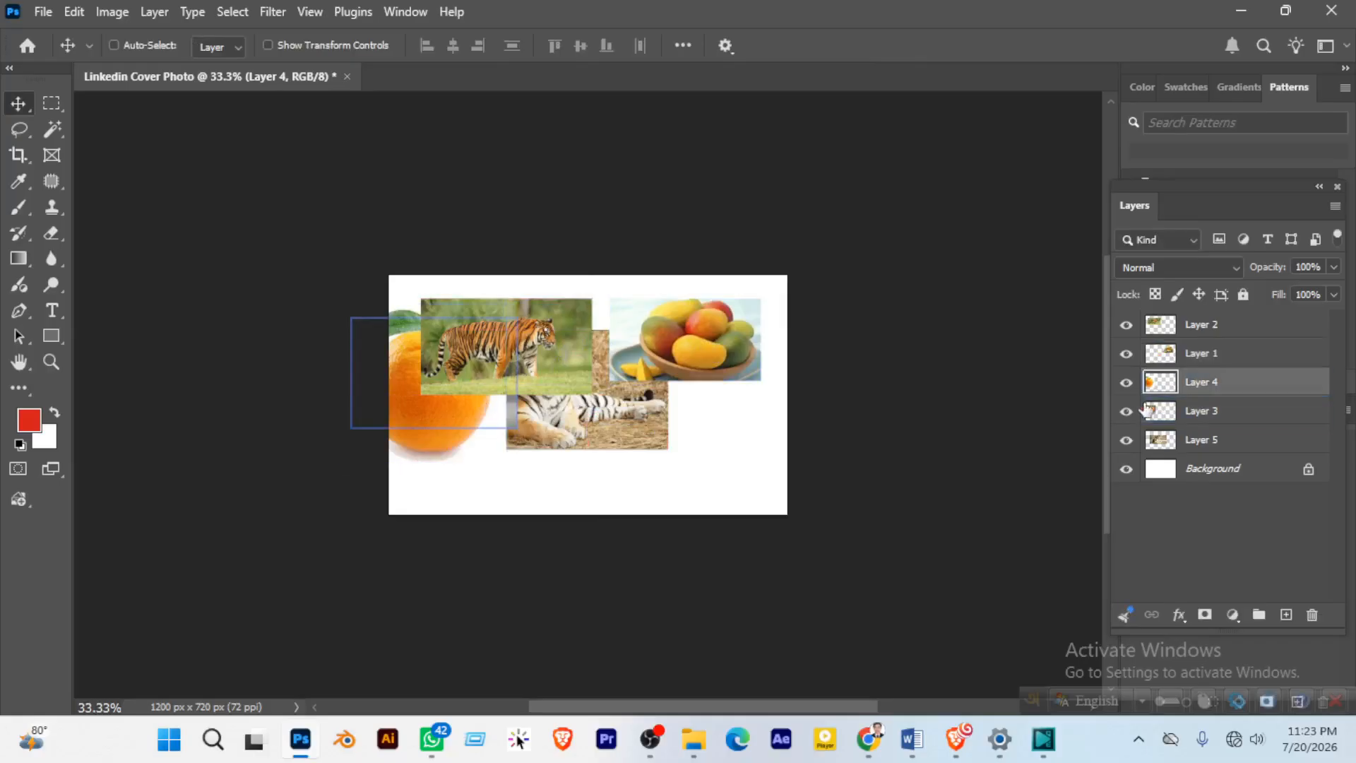
key(ctrl)
key(ctrl+t)
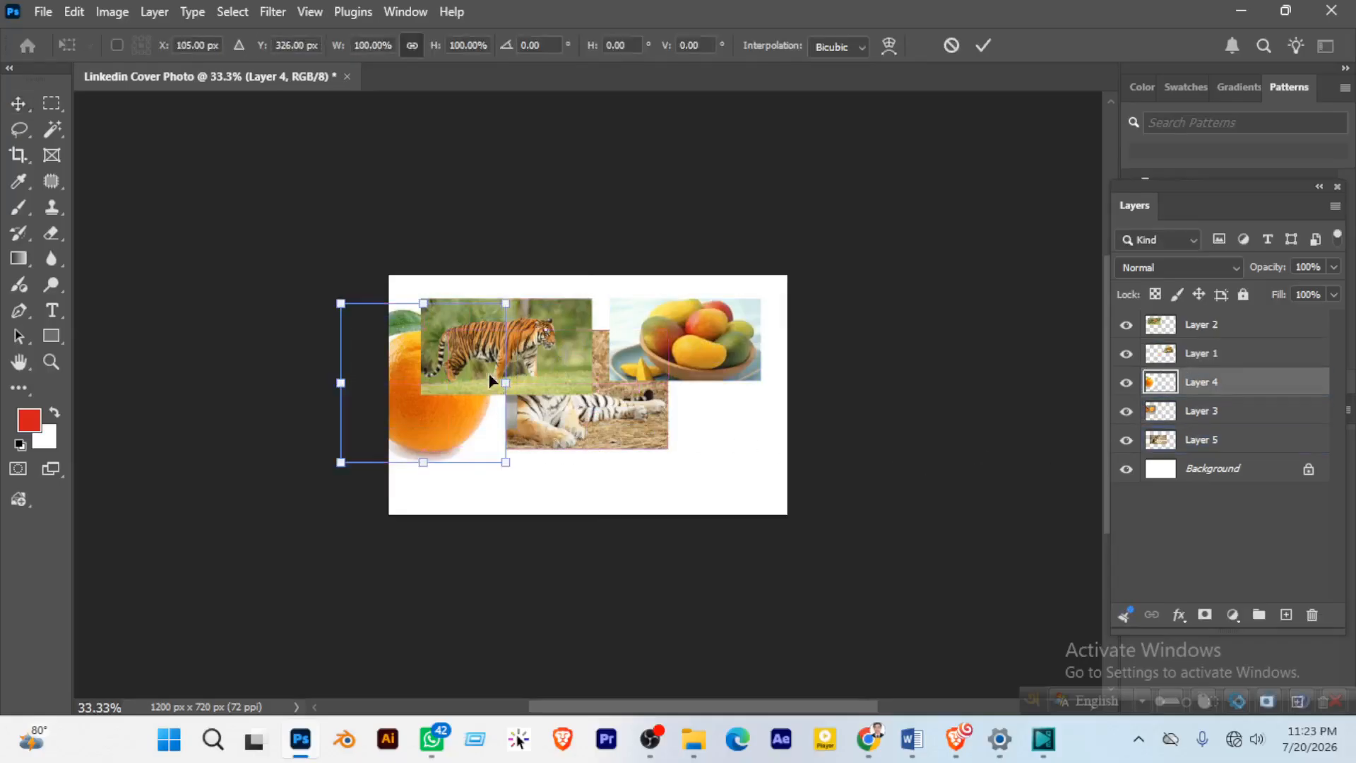
drag(510, 305, 739, 431)
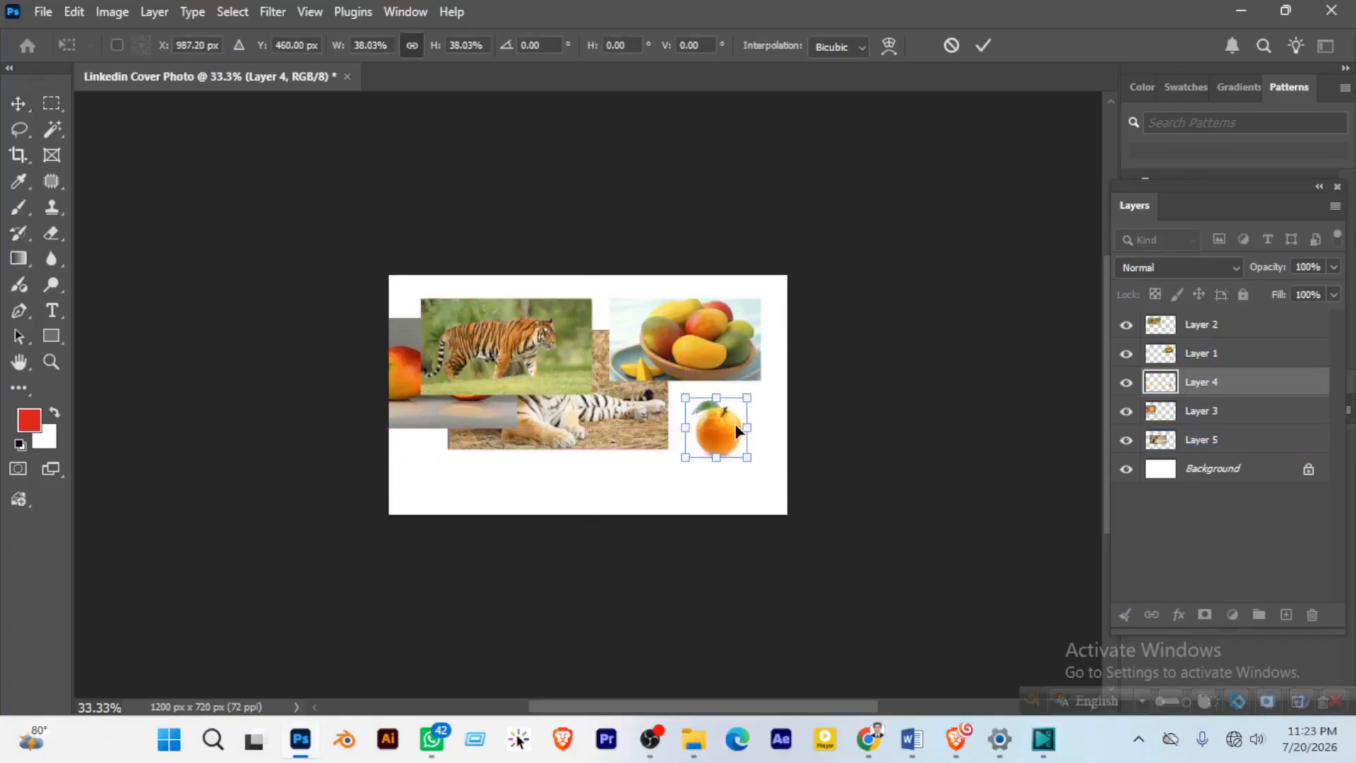
key(Return)
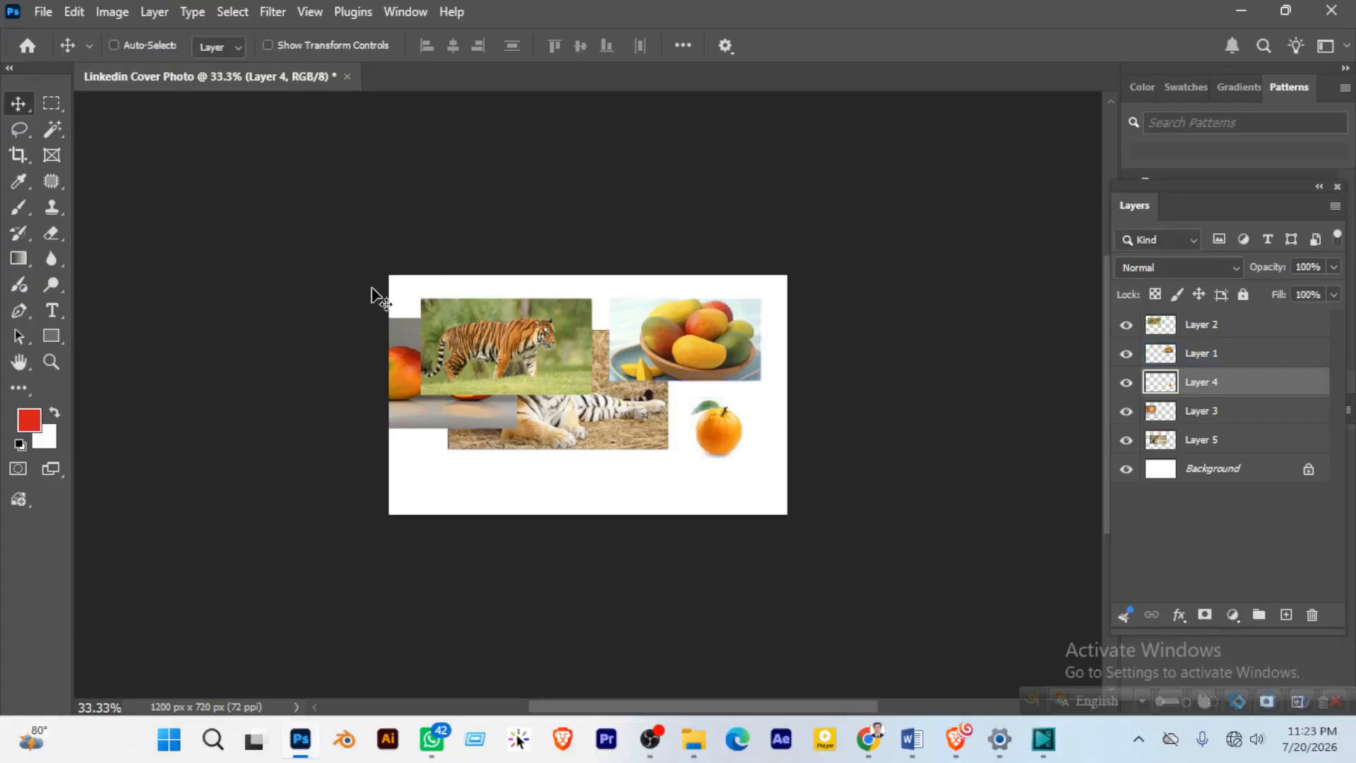
Step: Scale the lying tiger on Layer 5 to about 42% and place it near the middle of the canvas's lower edge
click(1187, 441)
key(ctrl+t)
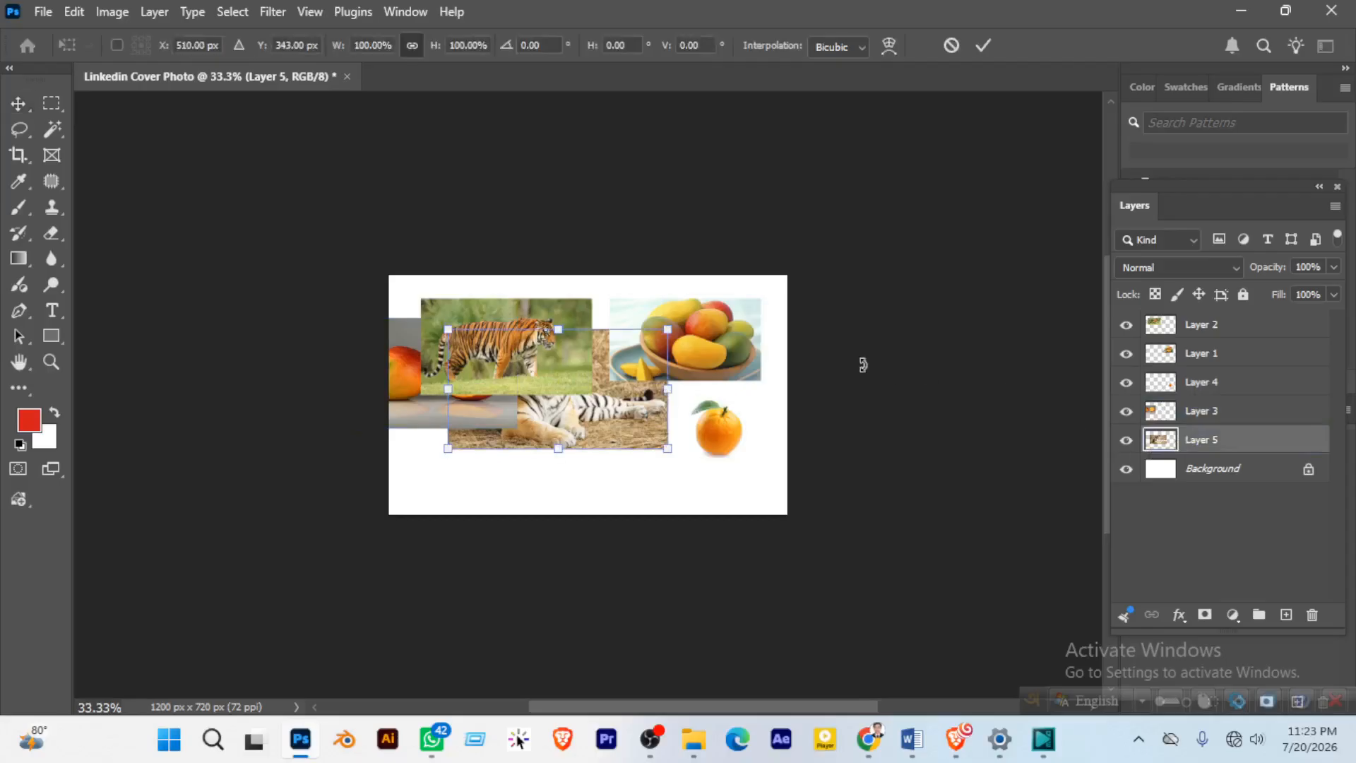
drag(669, 331, 580, 467)
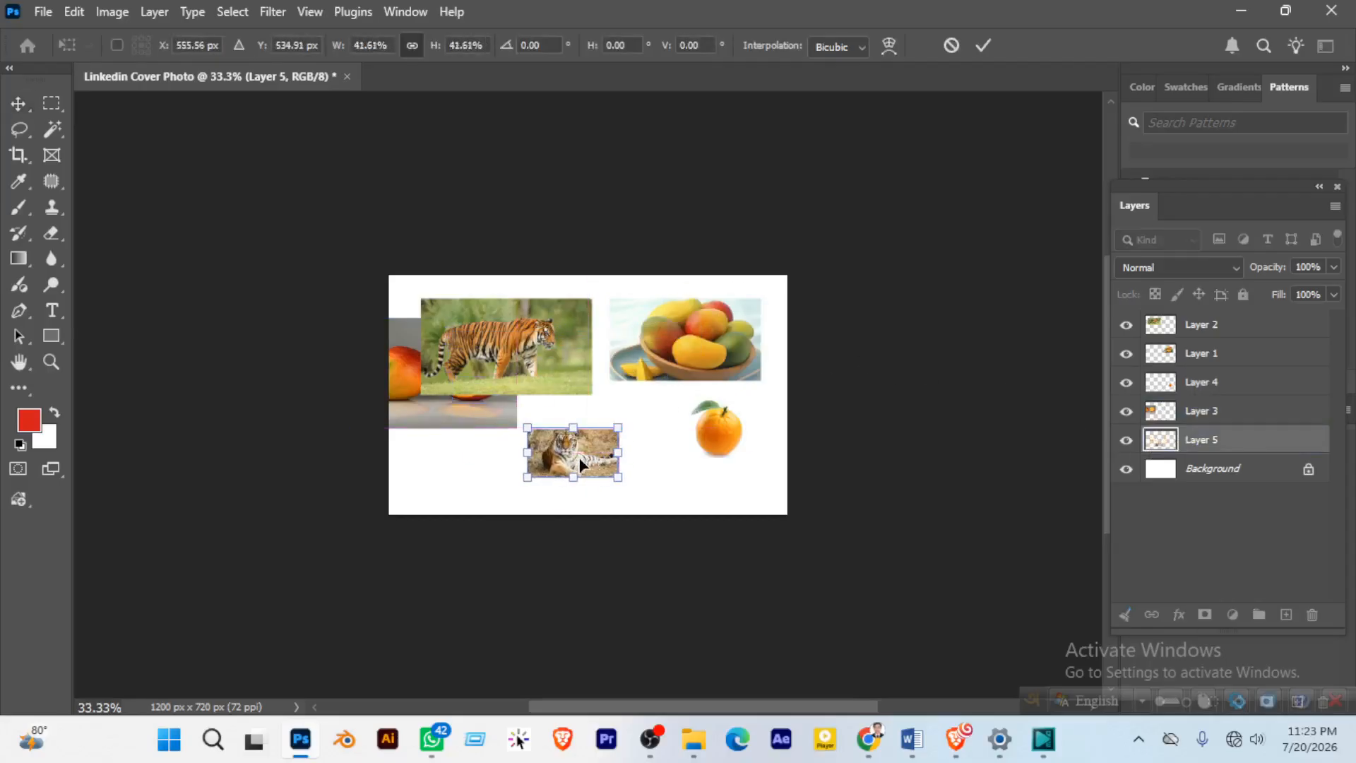
key(Return)
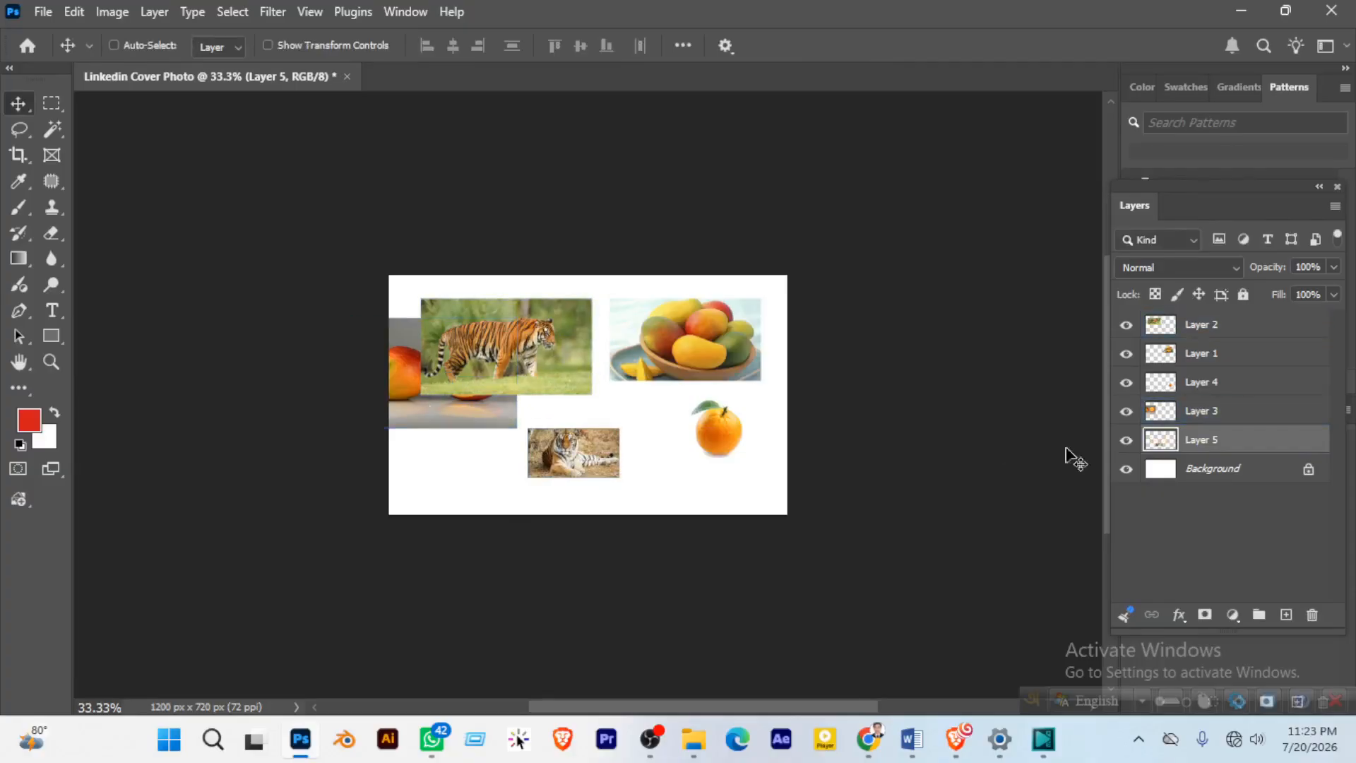
Step: Scale the two-mangoes picture on Layer 3 to about 73% and place it in the canvas's lower-left area
click(1203, 411)
key(ctrl+t)
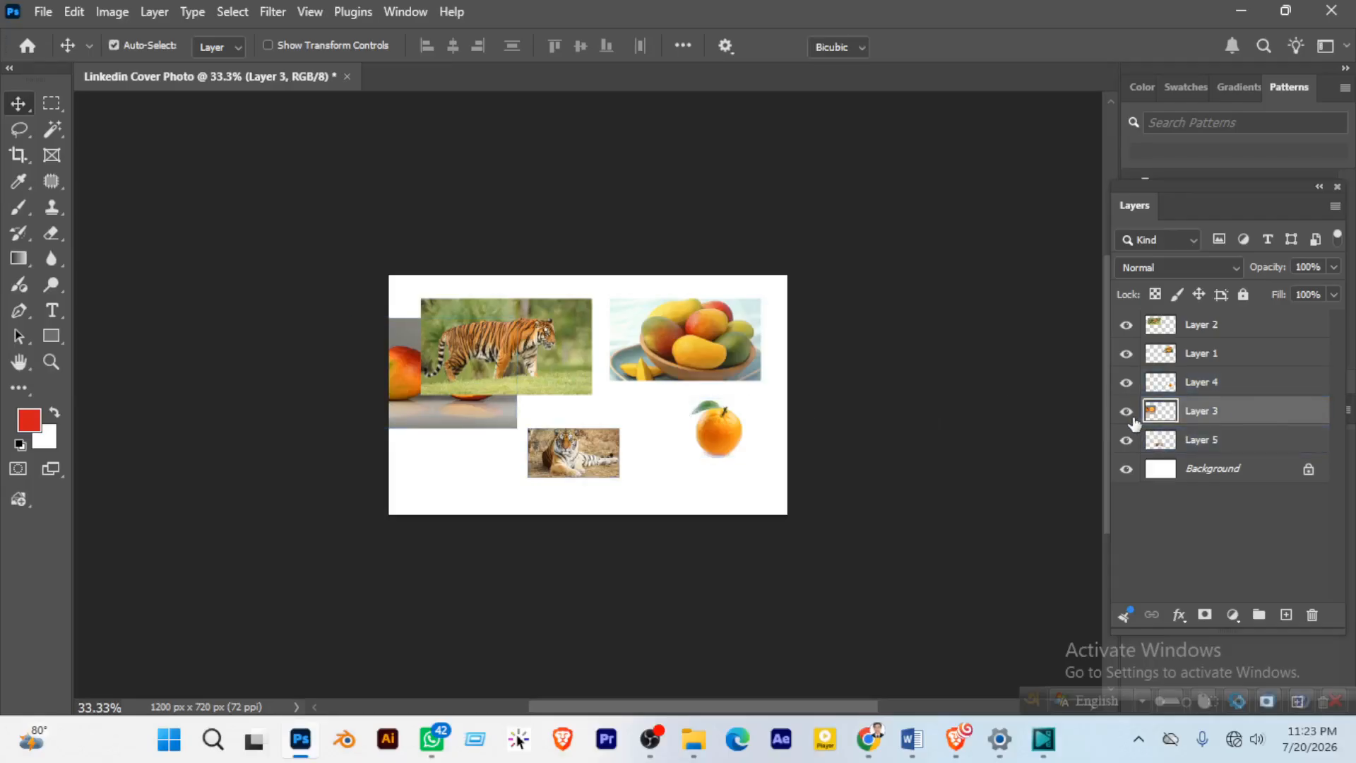
drag(352, 316, 396, 347)
drag(459, 417, 470, 483)
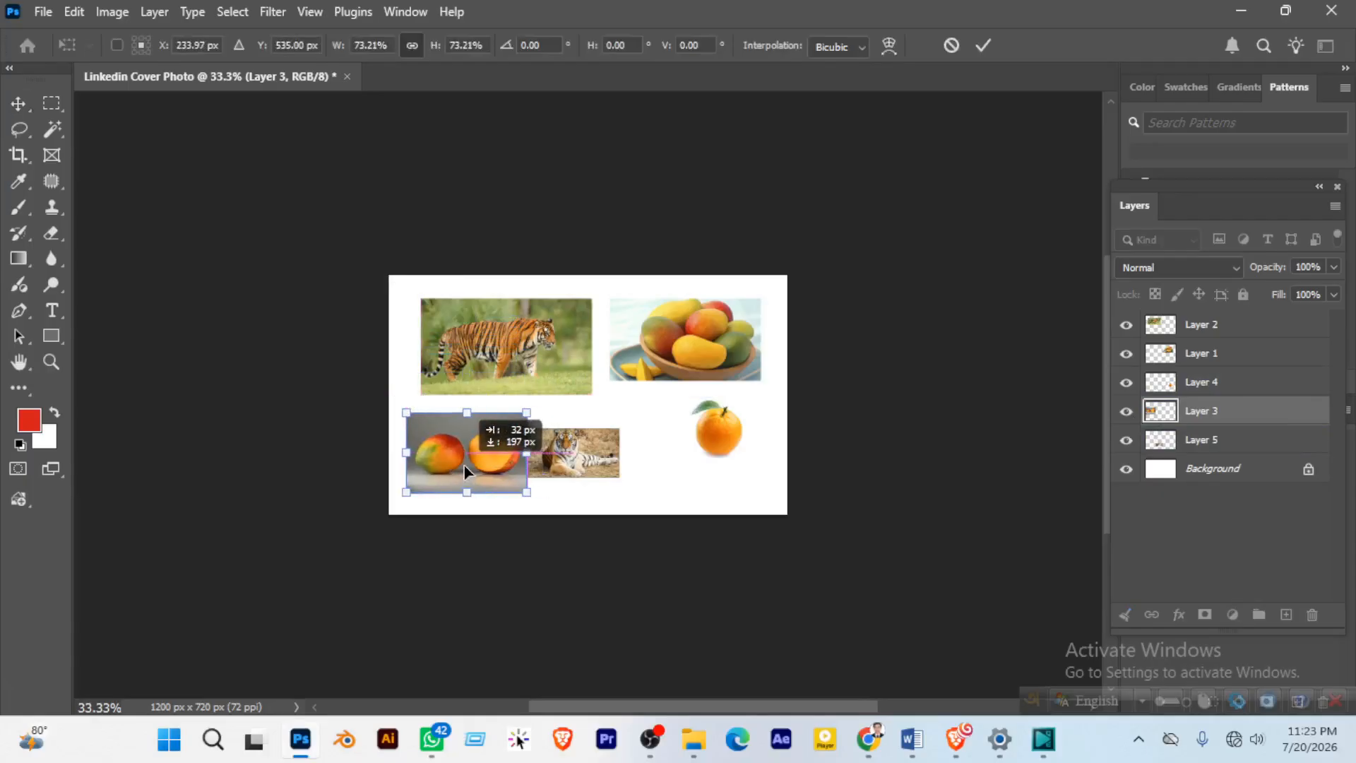
key(Return)
Step: Move the two-mangoes picture on Layer 3 right until its left edge lines up with the walking tiger's
click(1201, 354)
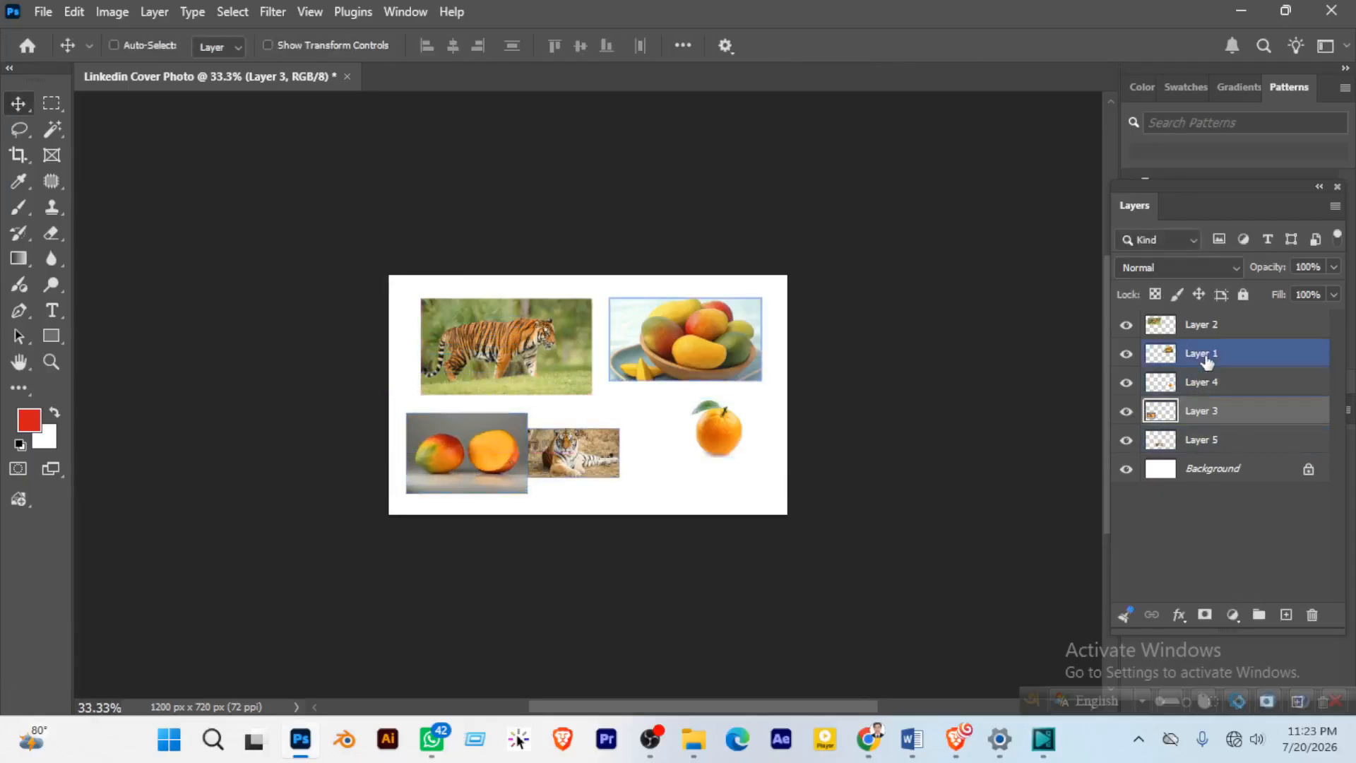
mouse_move(590, 459)
mouse_down()
mouse_move(645, 460)
mouse_move(592, 460)
mouse_up()
click(1199, 387)
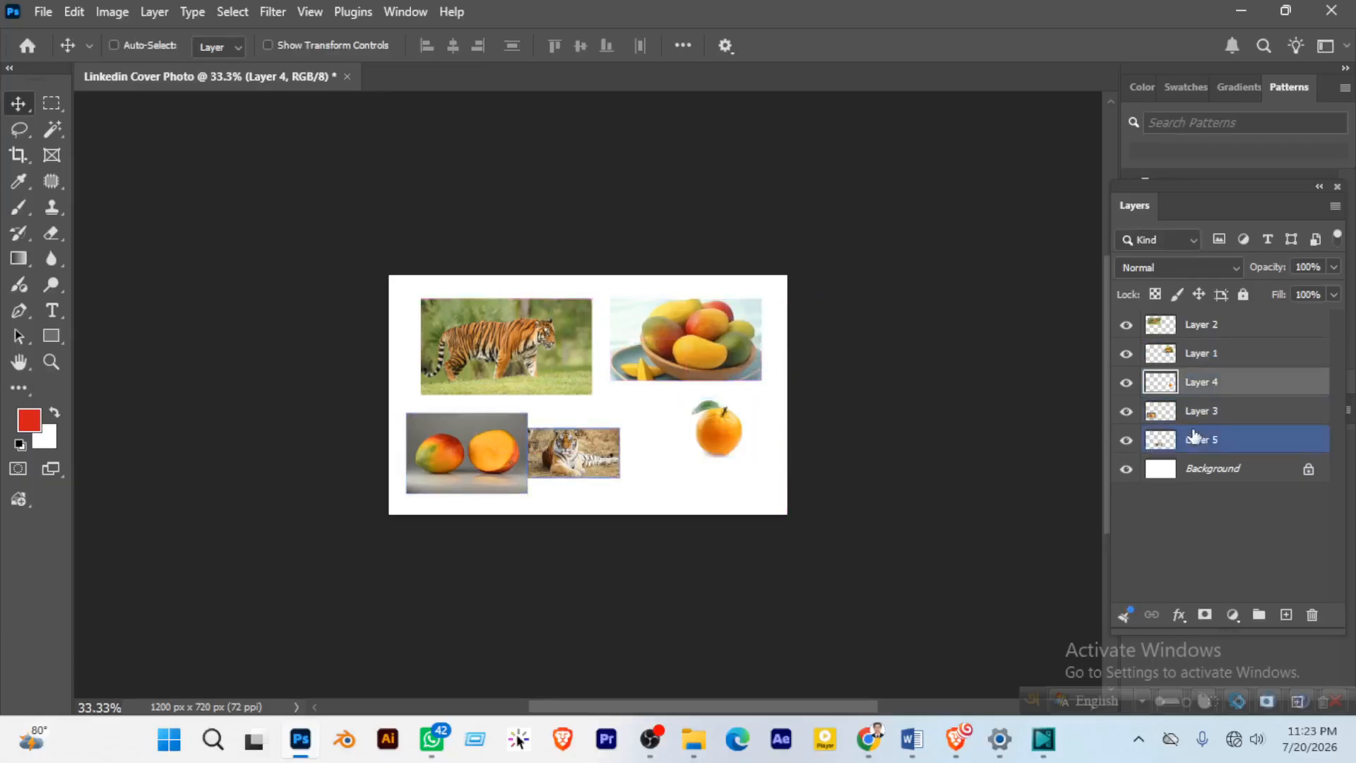
click(1201, 411)
mouse_move(580, 473)
mouse_down()
mouse_move(643, 473)
mouse_move(593, 474)
mouse_up()
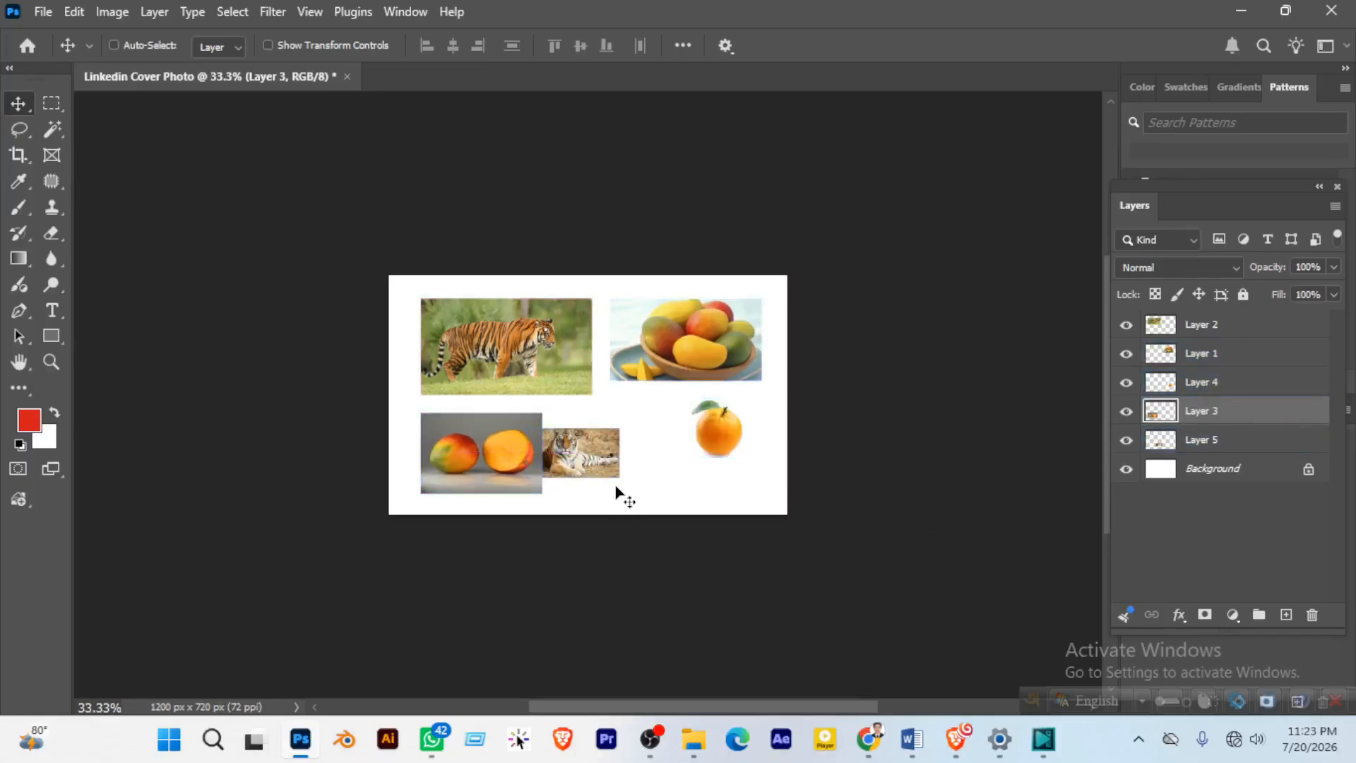
Step: Move the lying tiger on Layer 5 between the mangoes and the orange, about 527 px from the canvas's left edge
click(1242, 437)
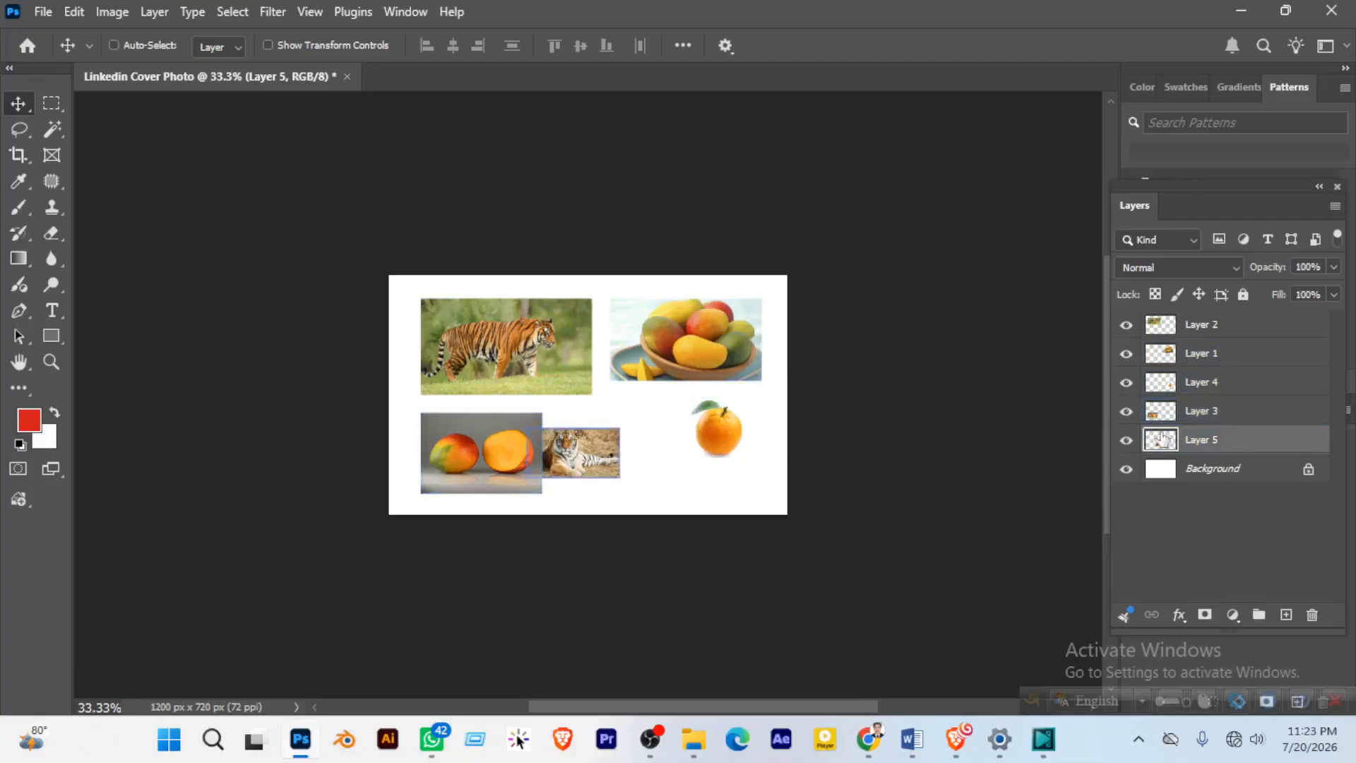
drag(573, 459, 602, 461)
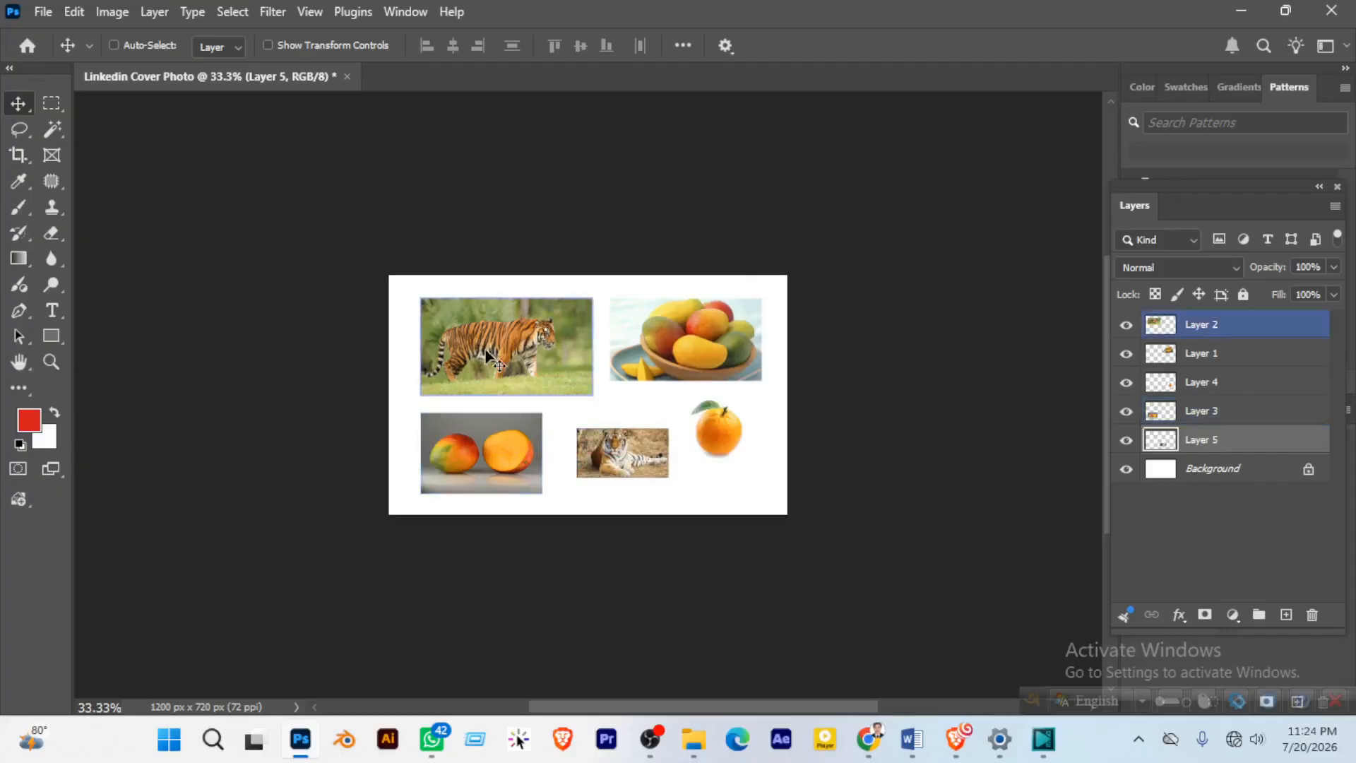
key(shift+Left)
key(shift+Left)
key(shift+Left)
key(shift+Left)
key(shift+Left)
key(shift+Left)
key(shift+Left)
key(shift+Left)
key(shift+Left)
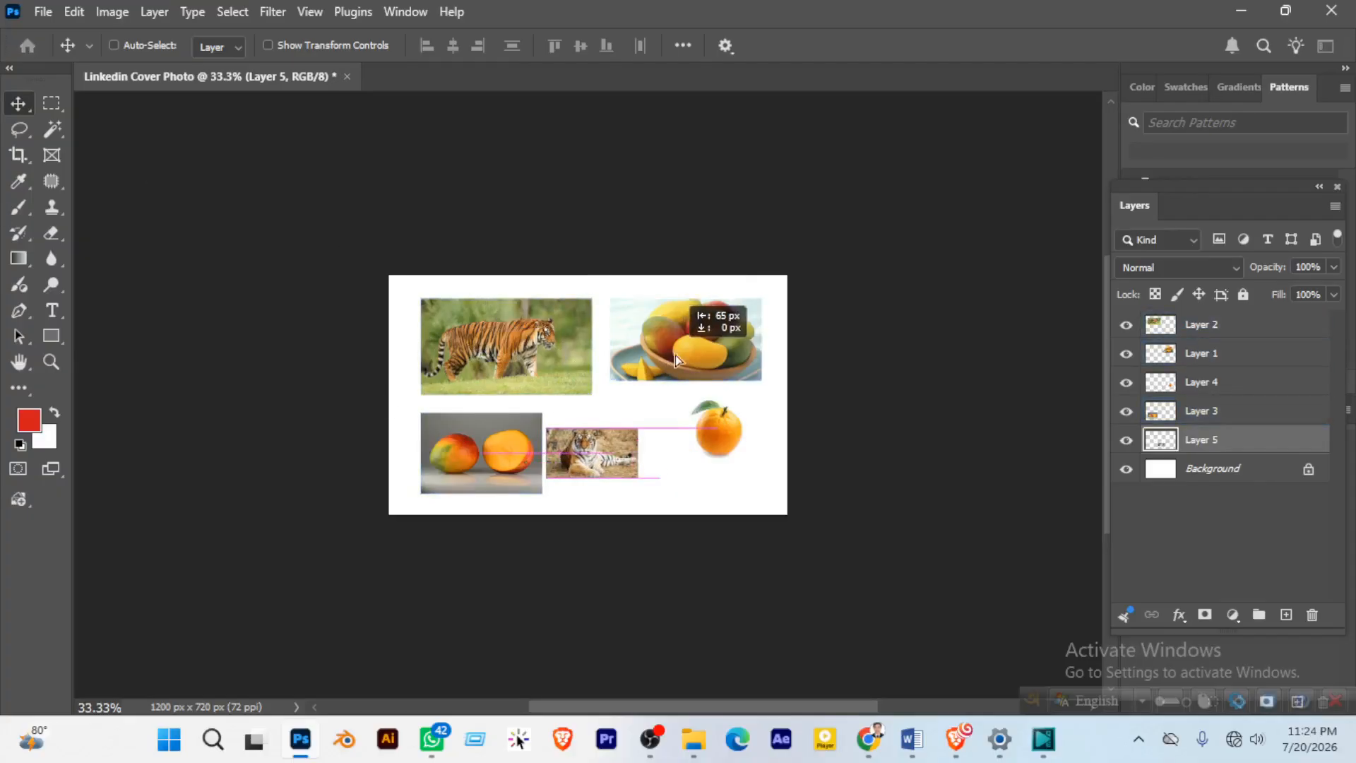
drag(676, 355, 693, 354)
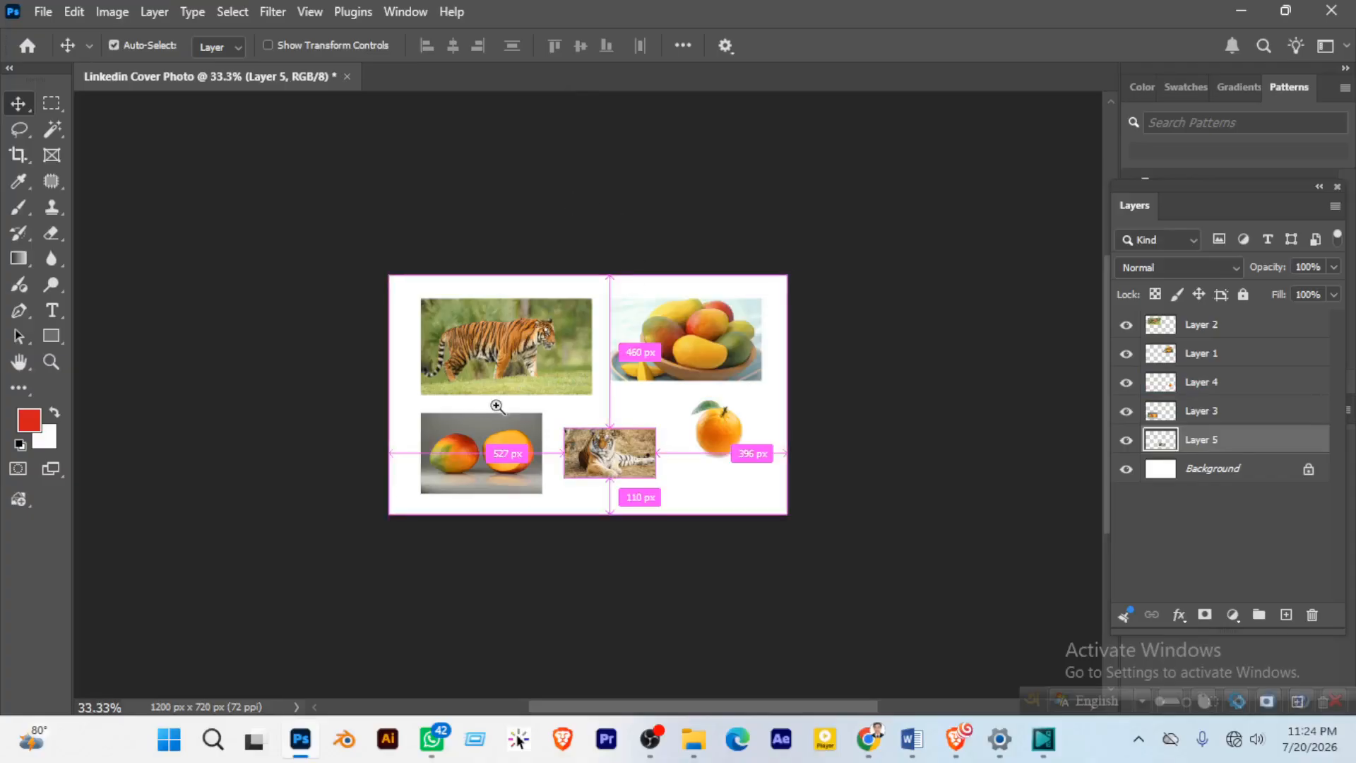
Step: Identify Layer 2 by toggling its visibility and move the walking tiger slightly to the left
drag(487, 405, 629, 372)
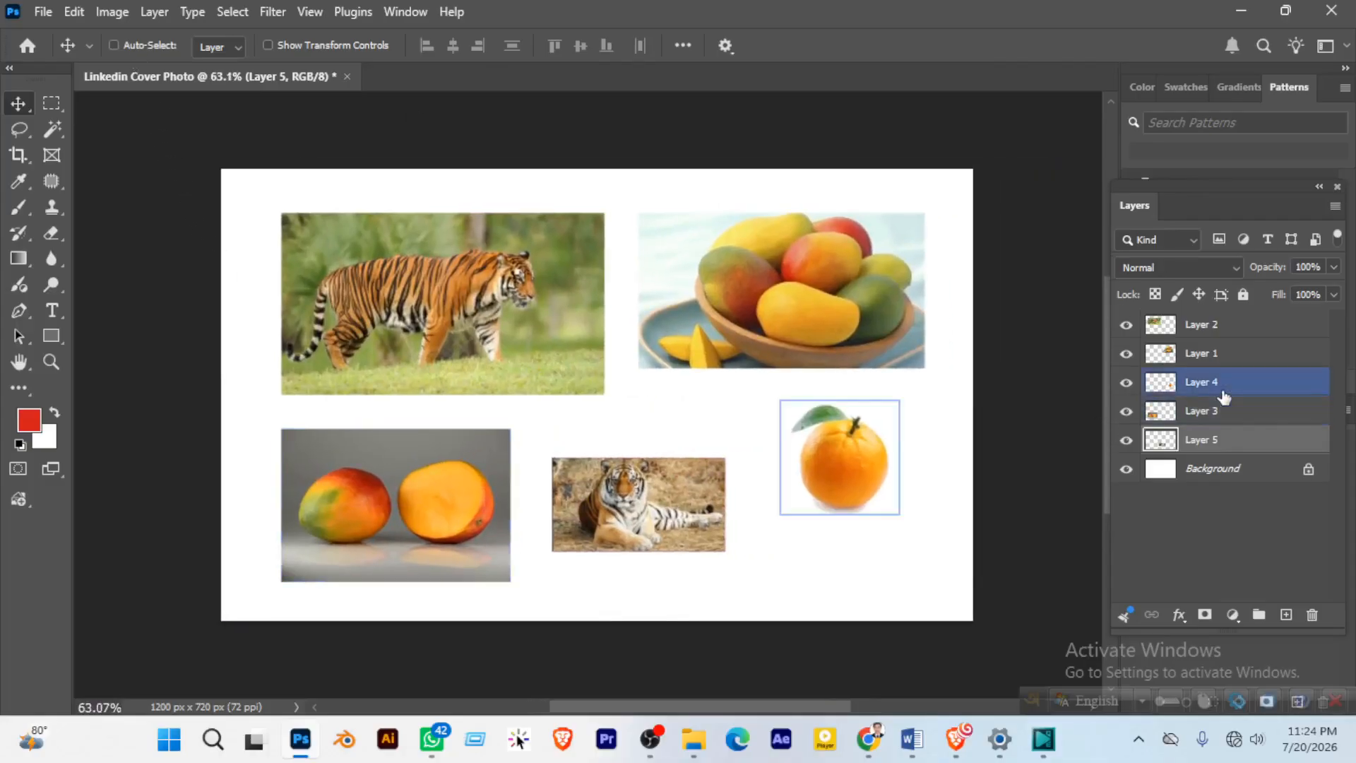
click(1201, 382)
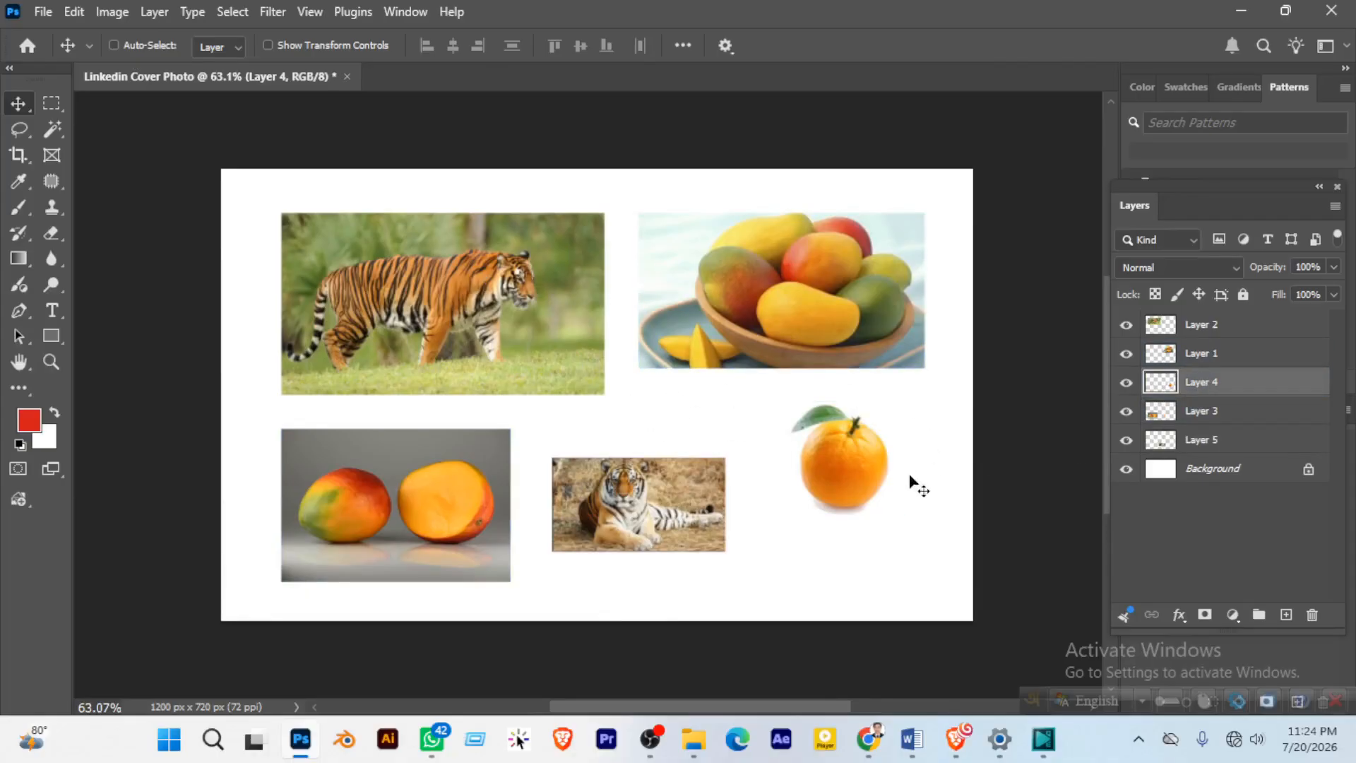
click(1187, 334)
click(1126, 325)
click(1126, 325)
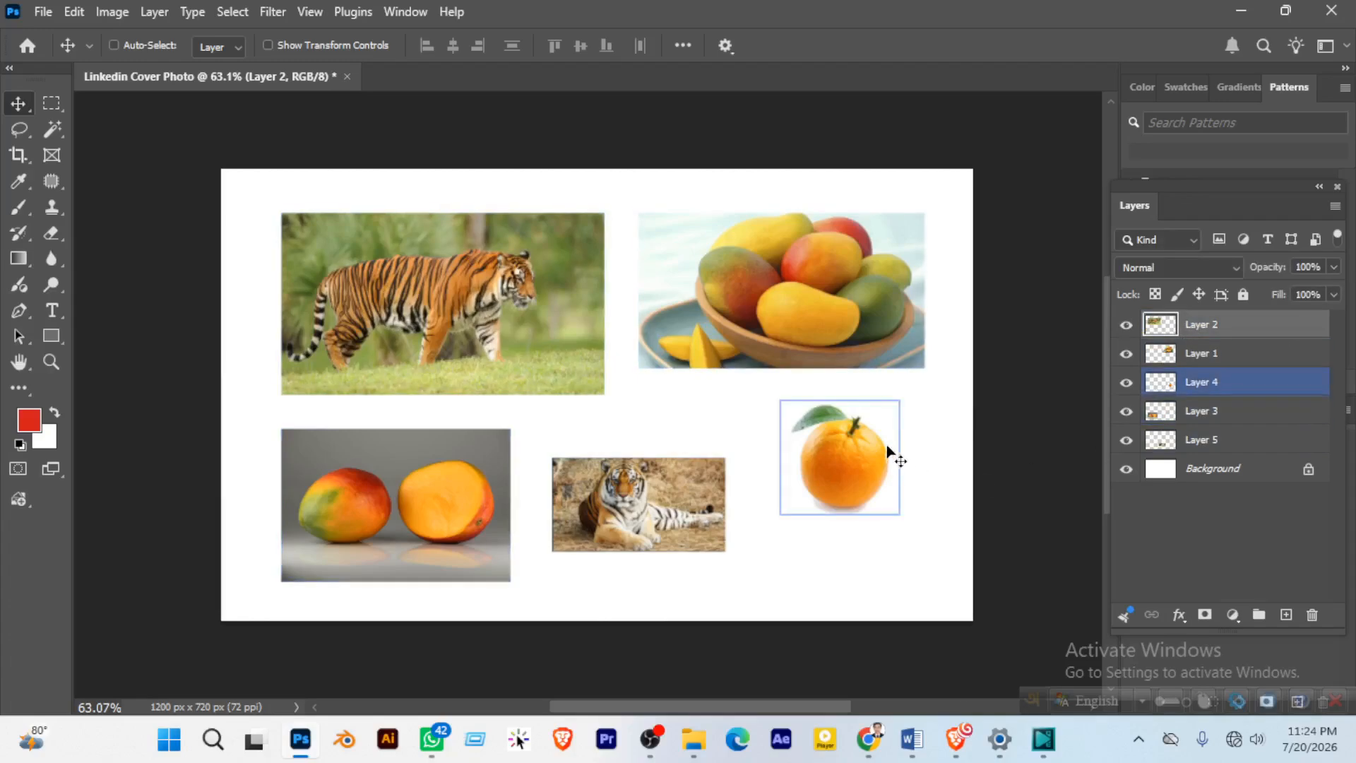
drag(869, 463, 842, 459)
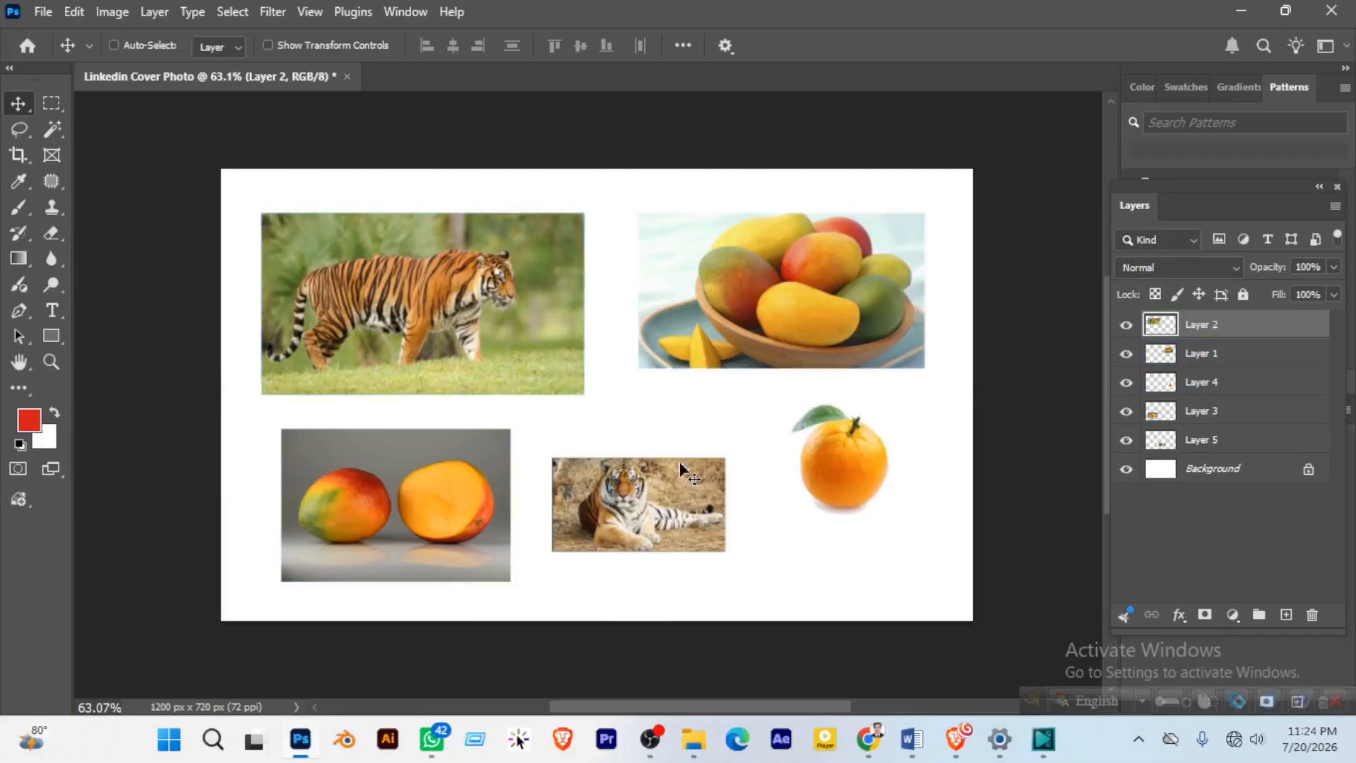
Step: Turn on Auto-Select and reposition the walking tiger, the two mangoes, the lying tiger and the orange directly on the canvas
click(114, 45)
mouse_move(457, 343)
mouse_down()
mouse_move(491, 327)
mouse_move(485, 374)
mouse_move(463, 354)
mouse_move(475, 344)
mouse_move(469, 354)
mouse_up()
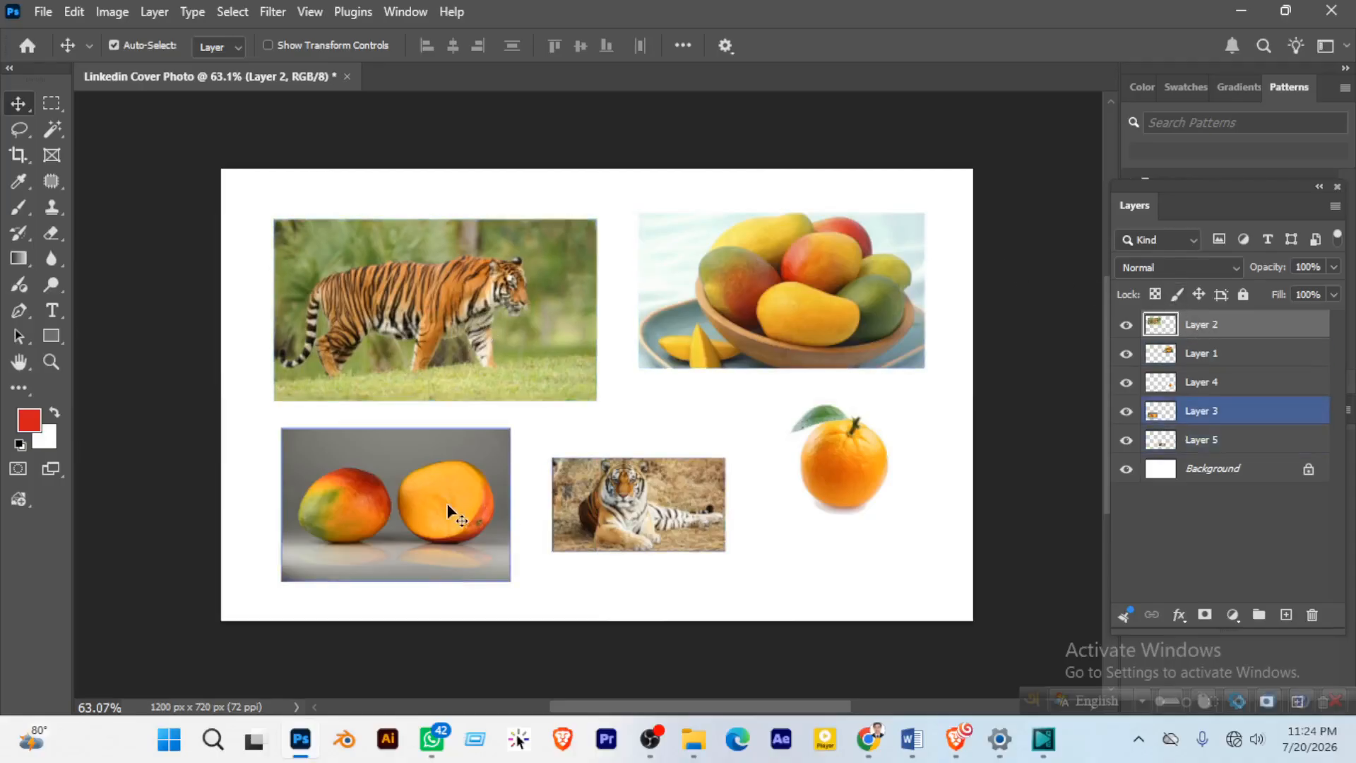
mouse_move(448, 509)
mouse_down()
mouse_move(459, 487)
mouse_move(463, 518)
mouse_up()
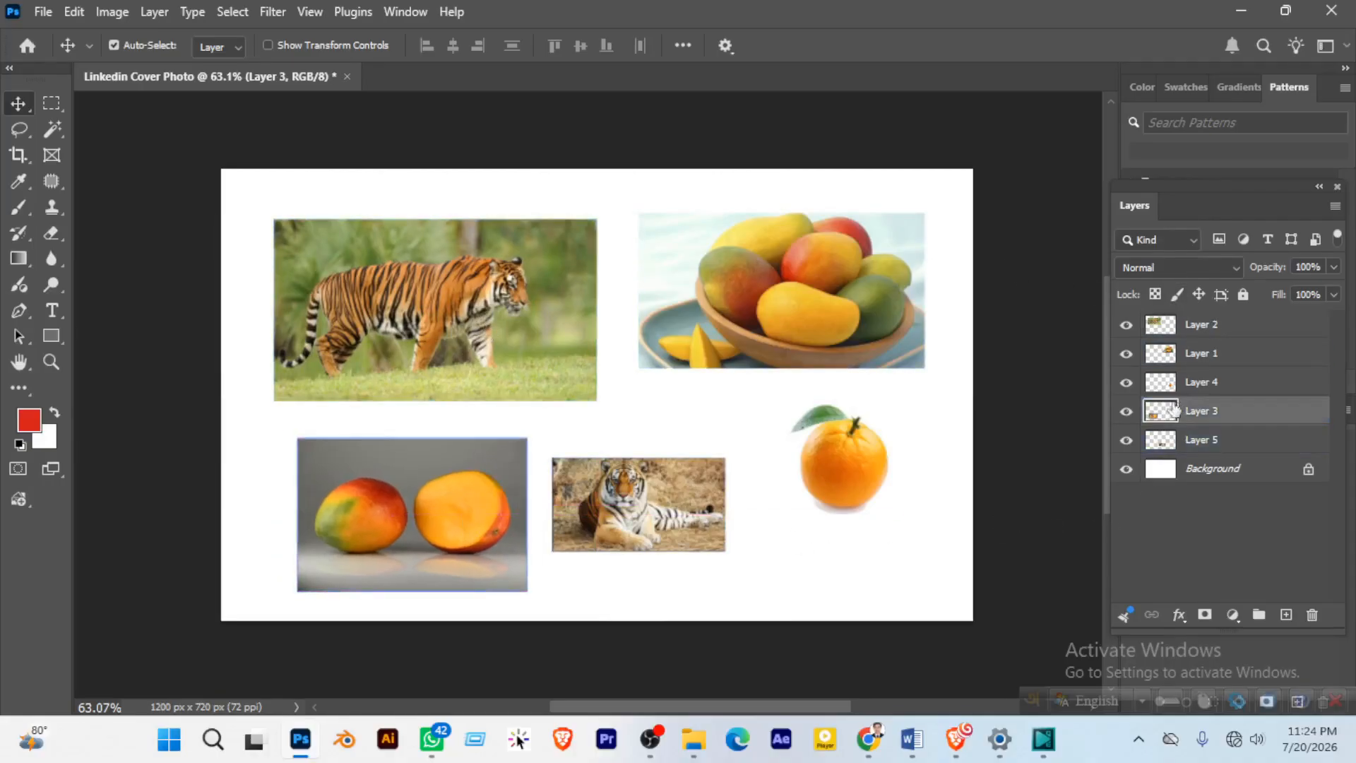
drag(710, 508, 742, 489)
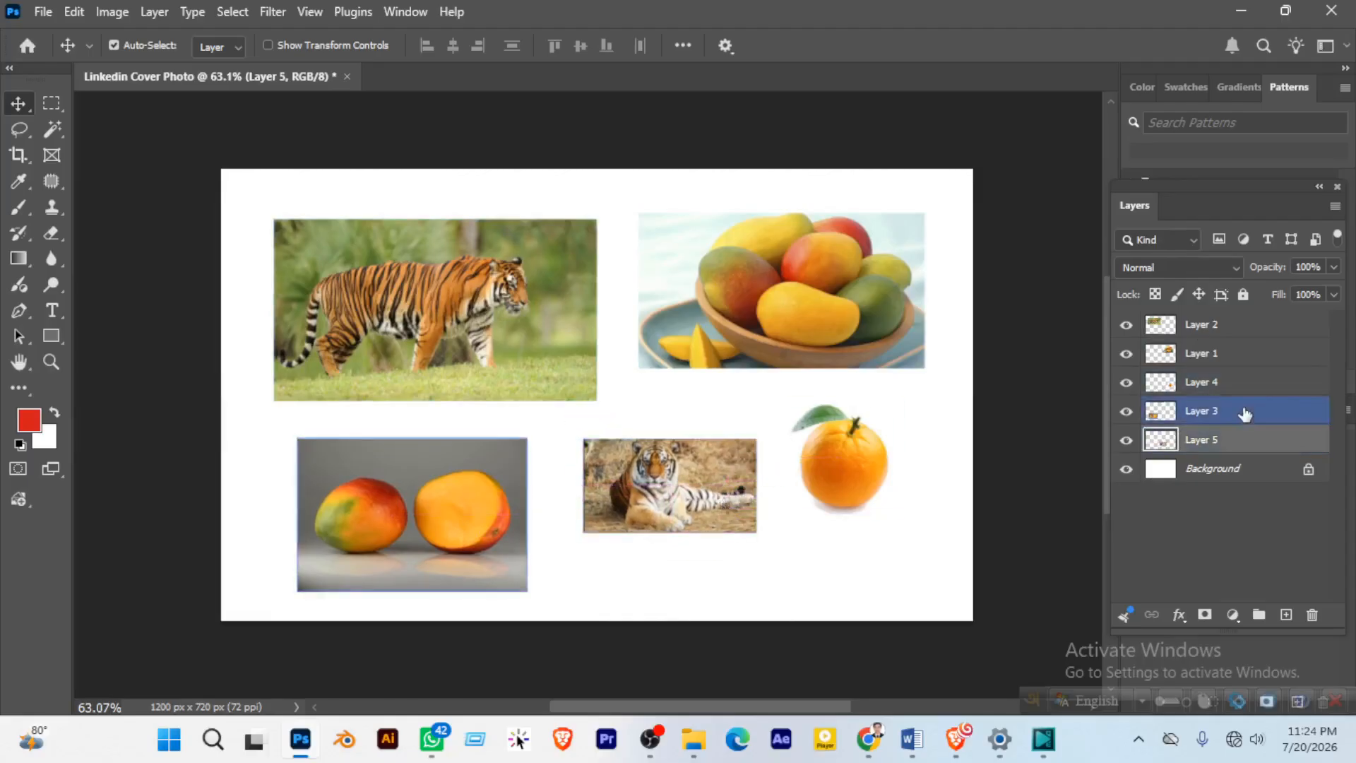
drag(875, 473, 900, 491)
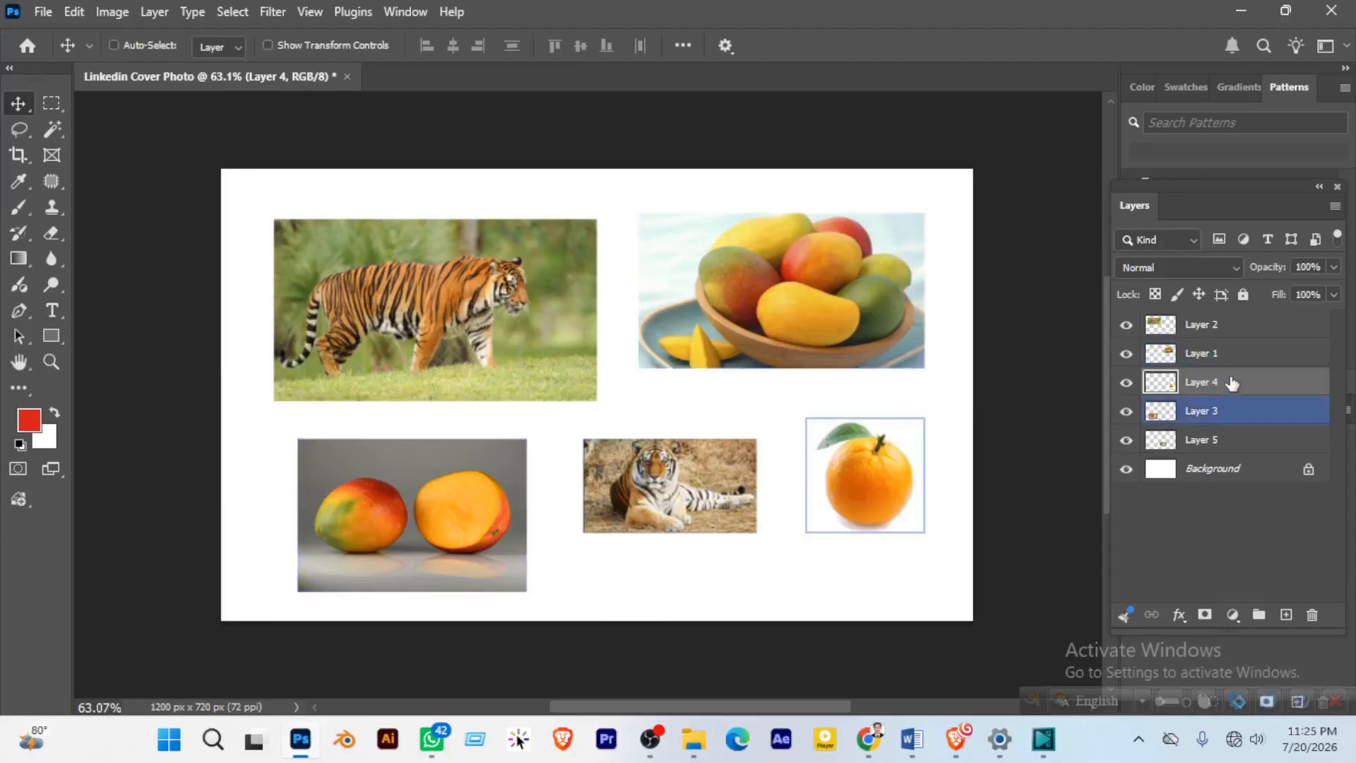
Step: Turn on Show Transform Controls and display the bounding boxes of the orange on Layer 4 and the mangoes on Layer 3
key(ctrl+t)
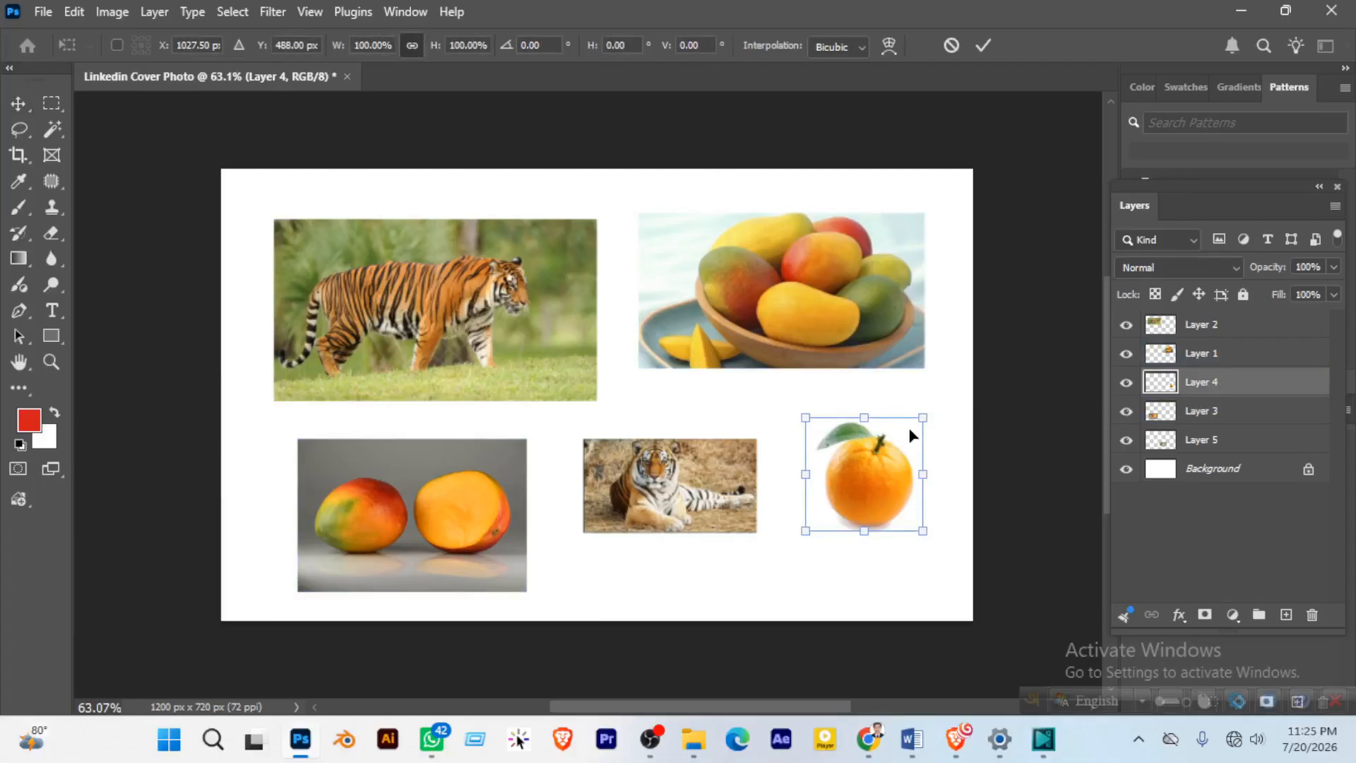
key(Return)
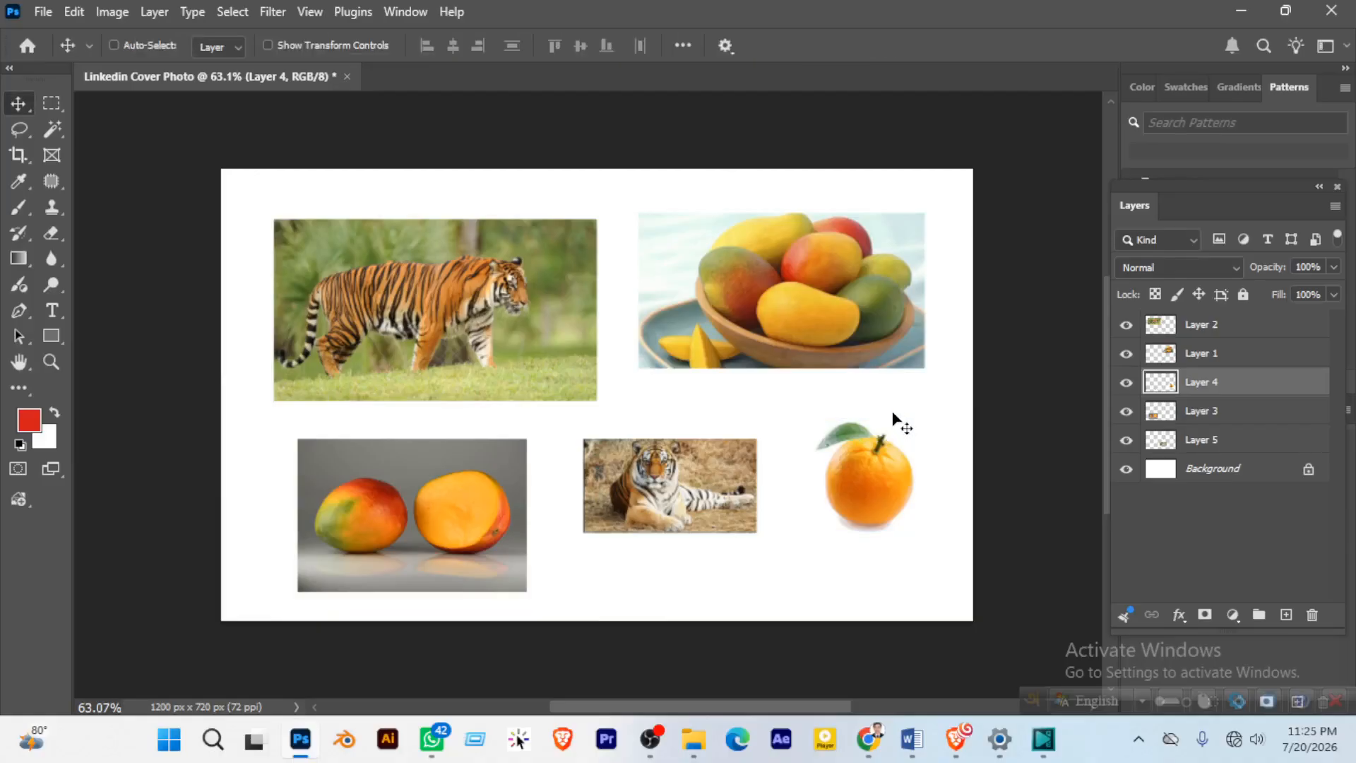
click(267, 46)
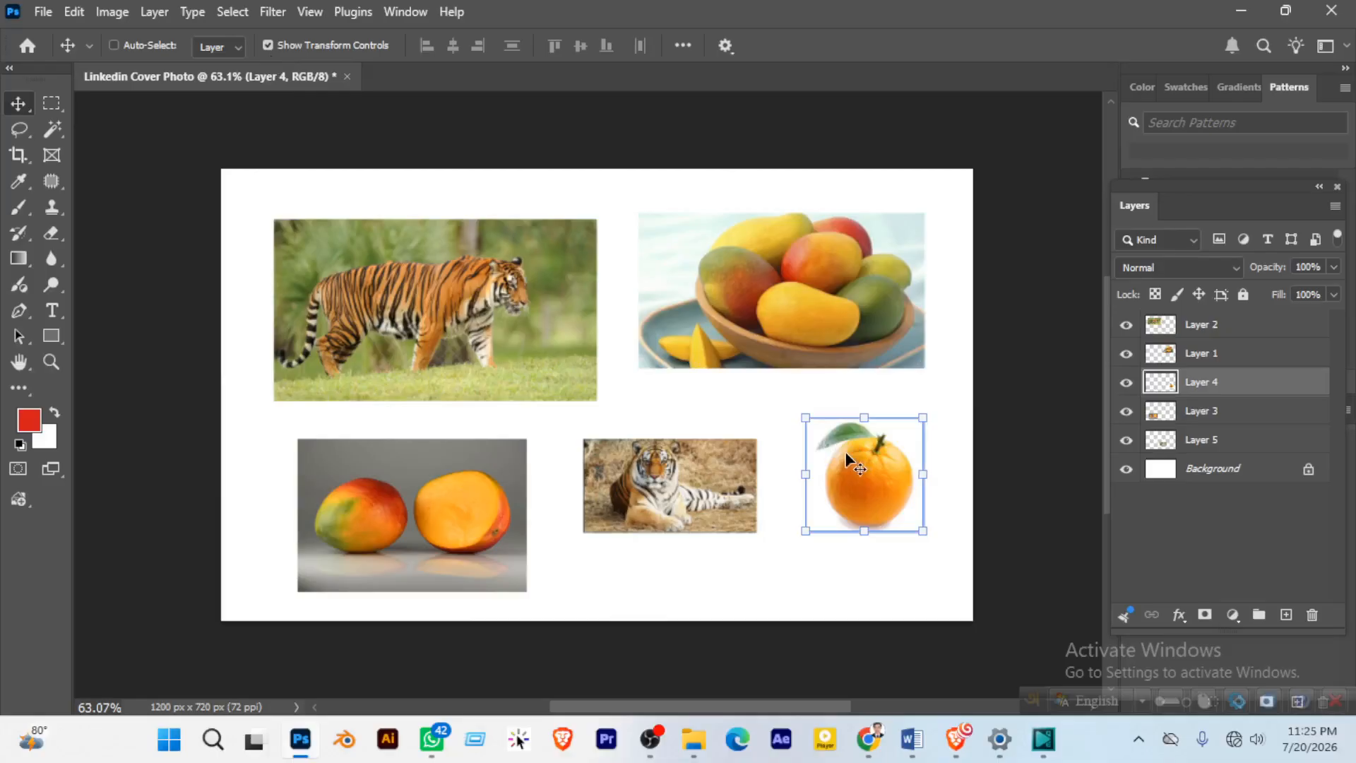
key(ctrl+t)
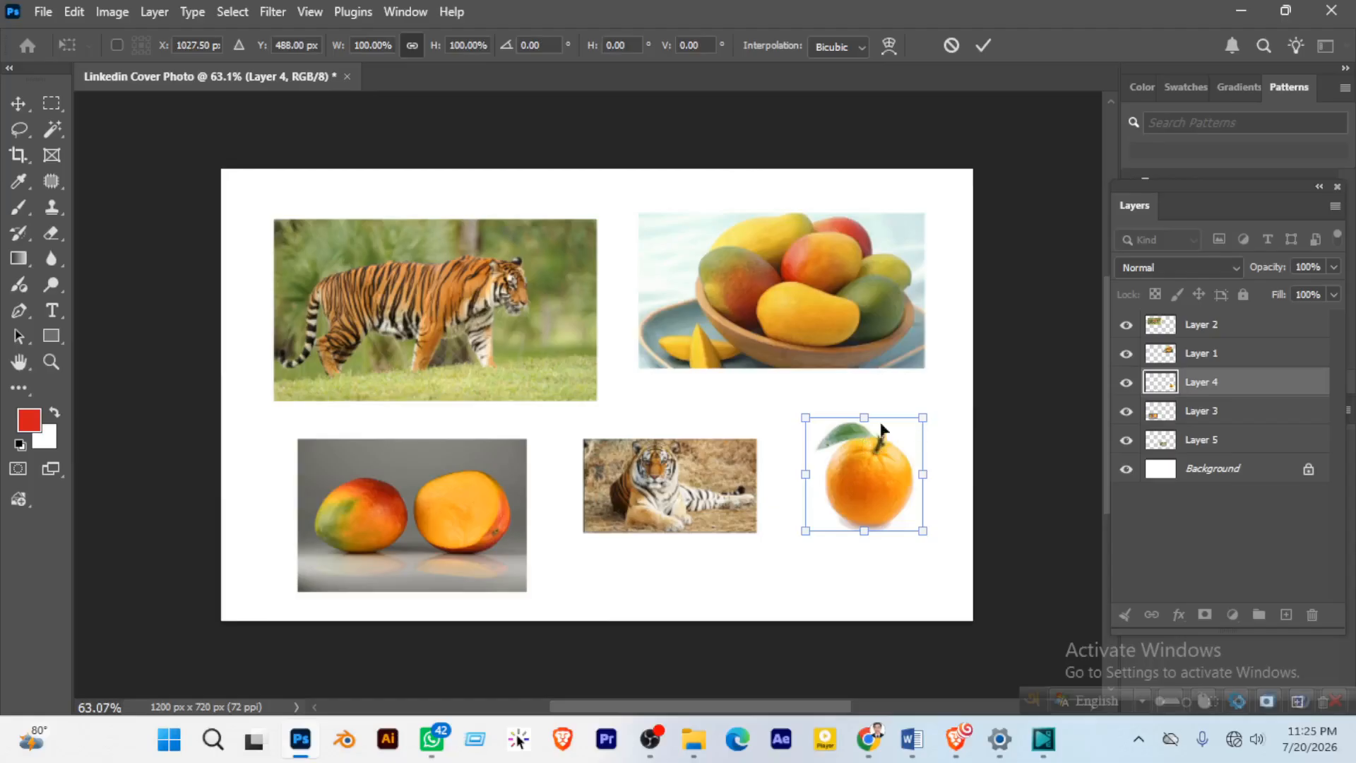
click(1184, 520)
click(1179, 420)
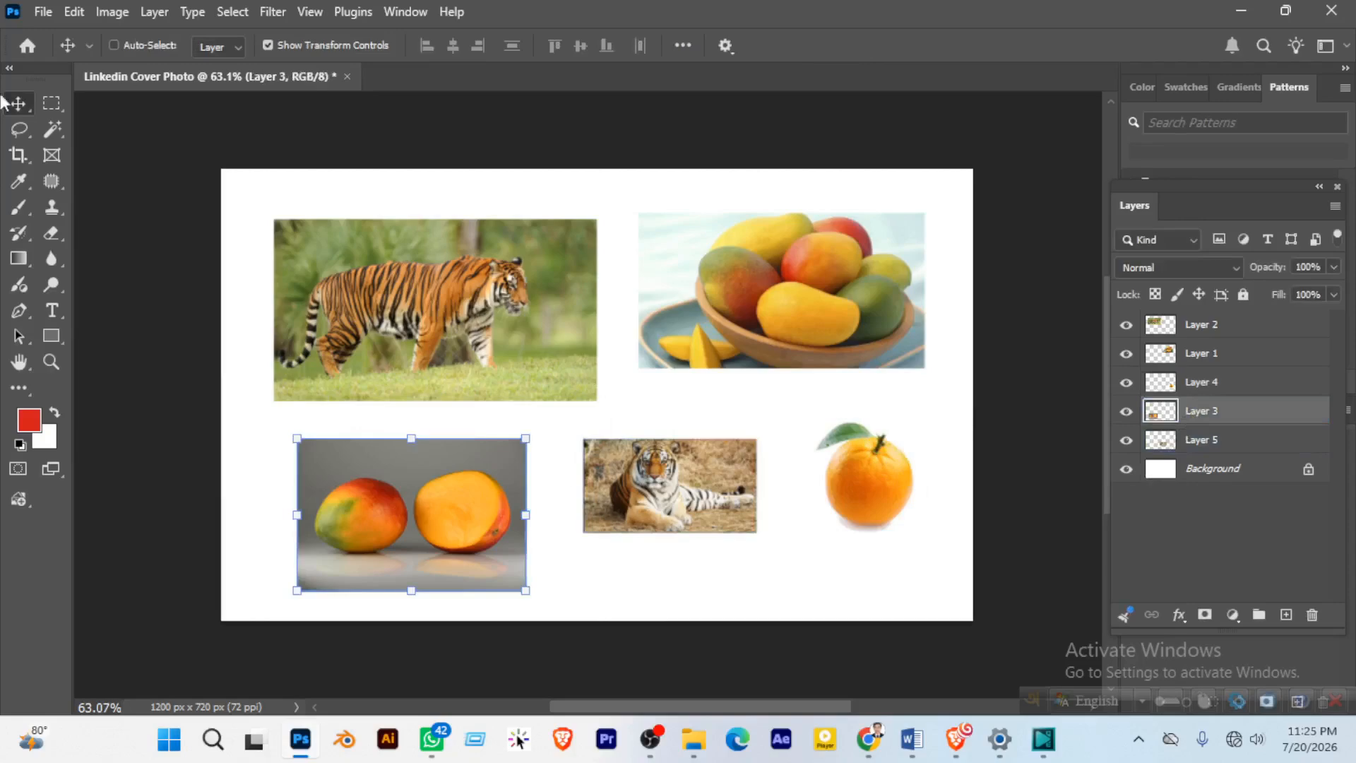
click(1193, 385)
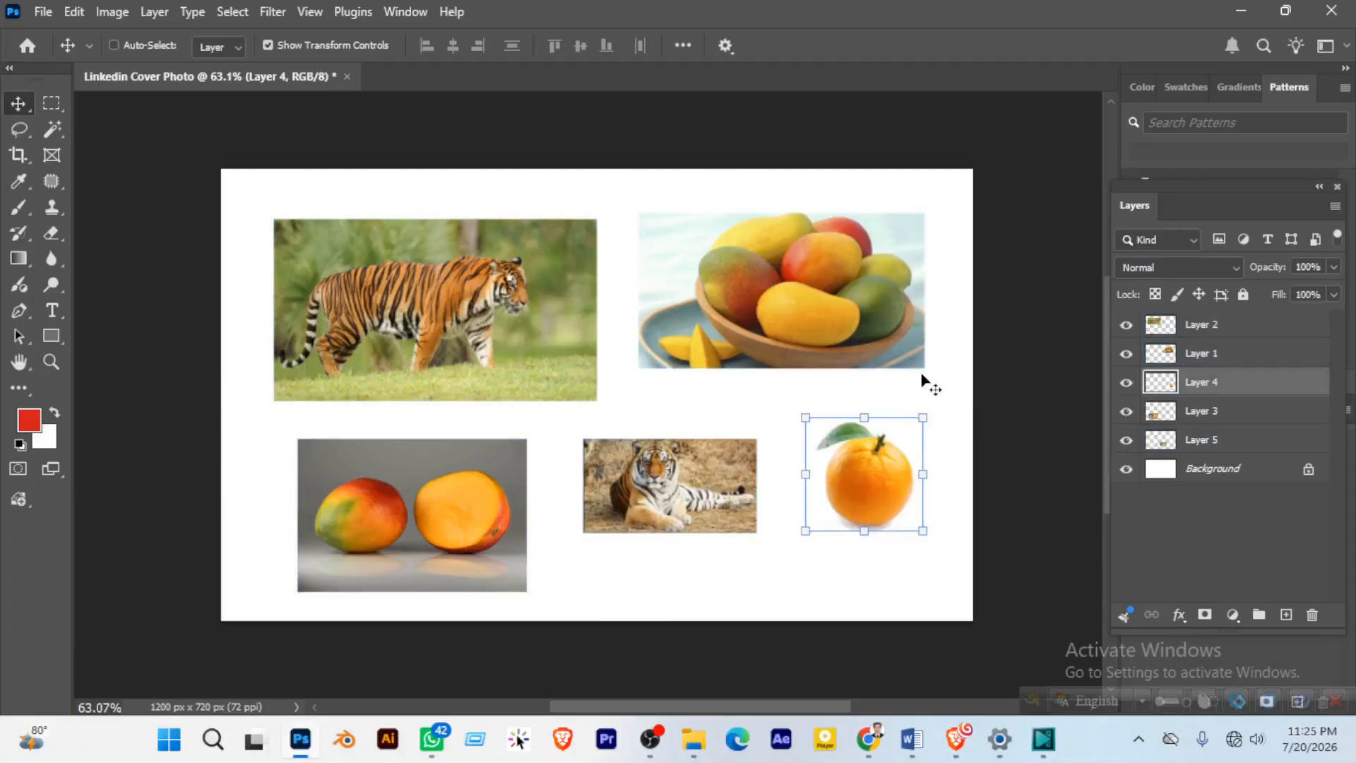
Step: Turn off Show Transform Controls and select Layer 2
click(268, 46)
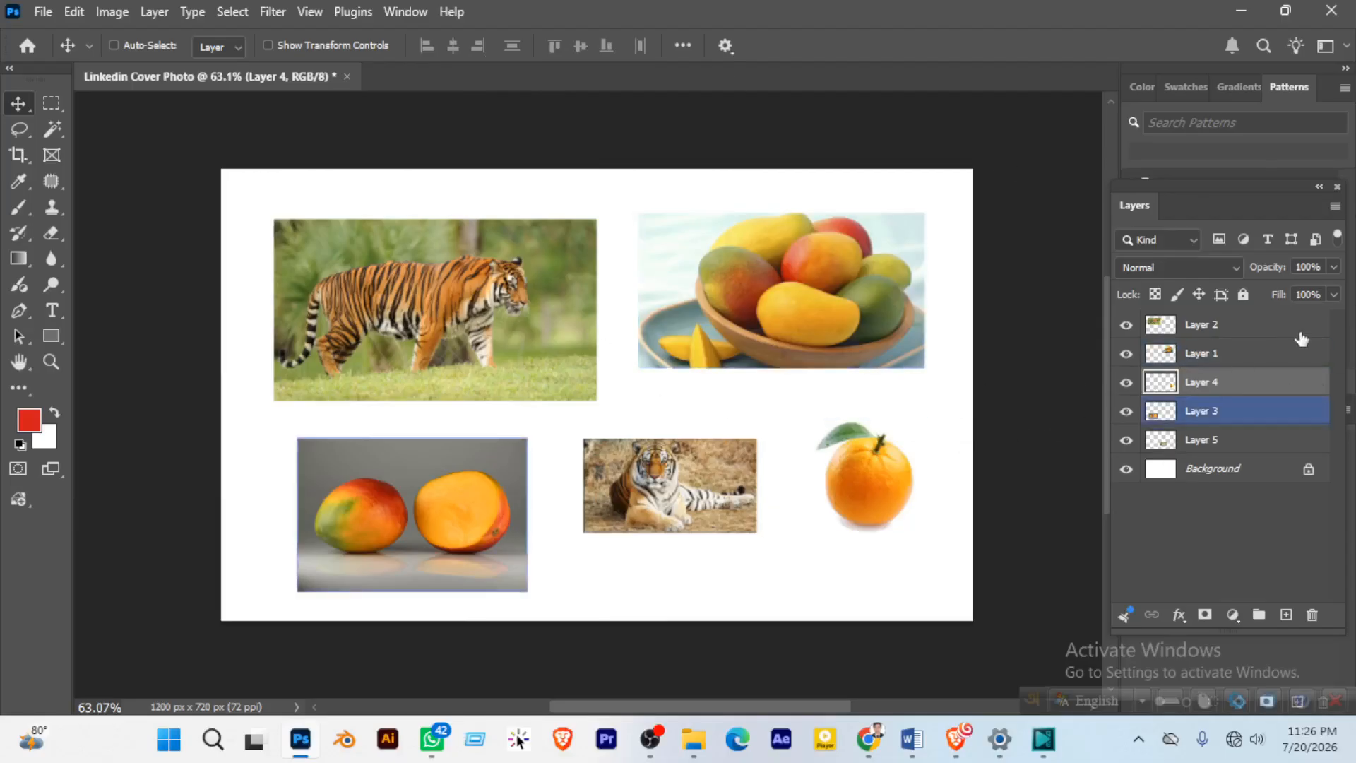
click(1242, 333)
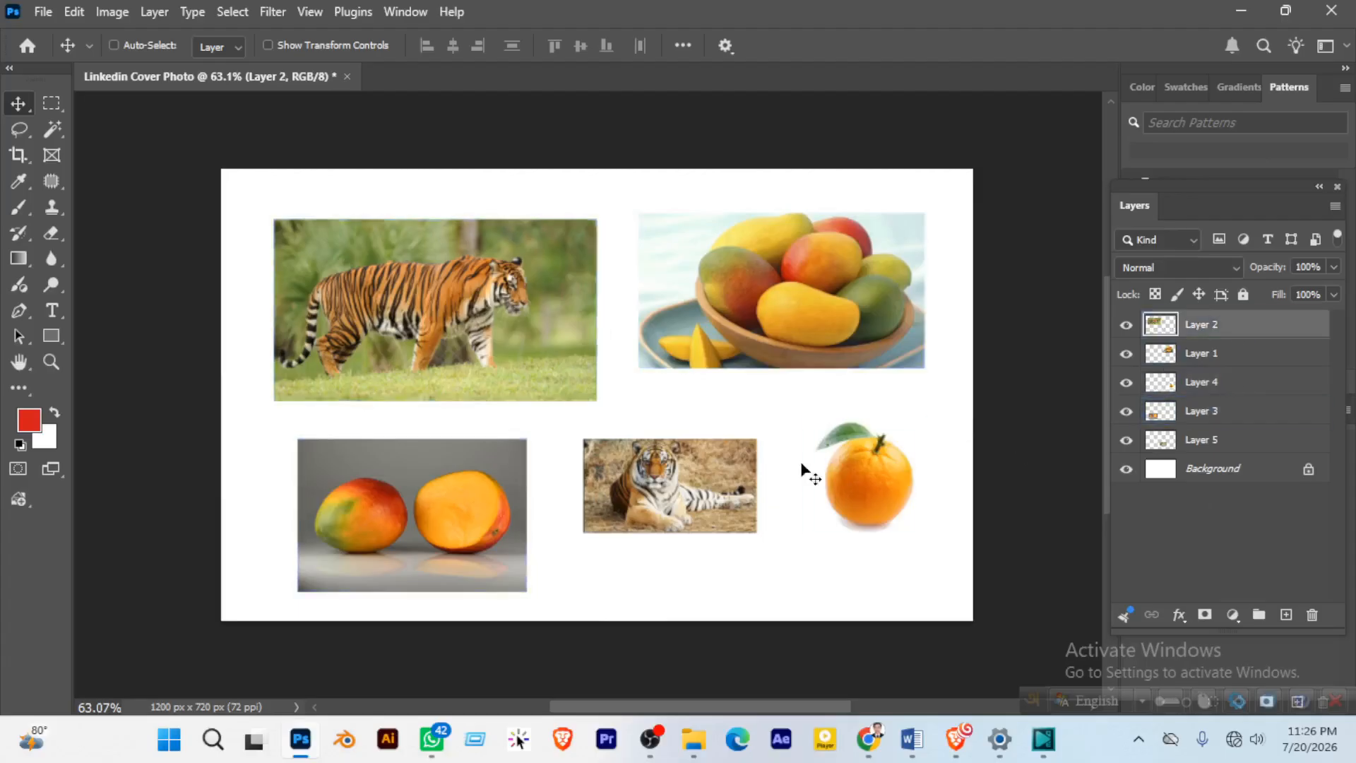
Step: Select Layers 1 to 5 together, scale all five pictures down as one group with Free Transform and place them in the canvas's upper-left area
shift+click(1215, 441)
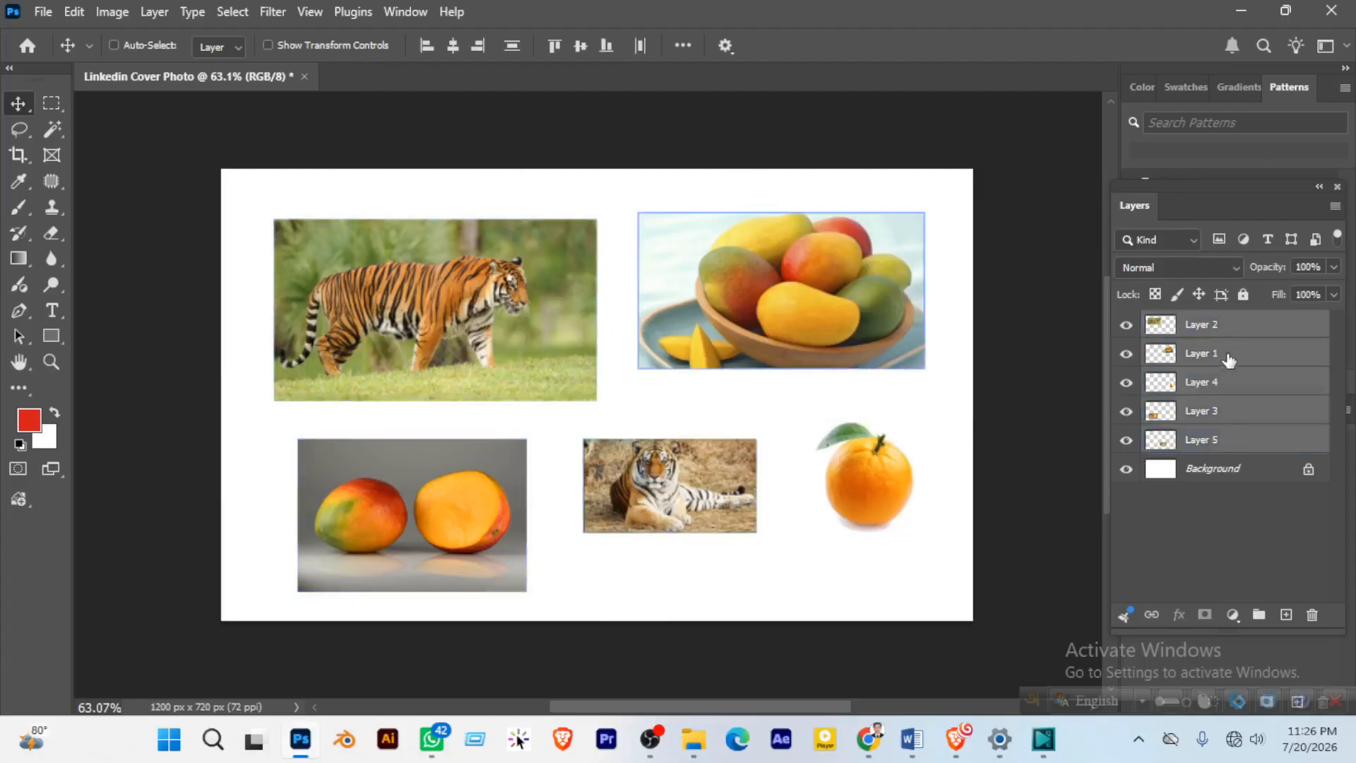
click(1247, 382)
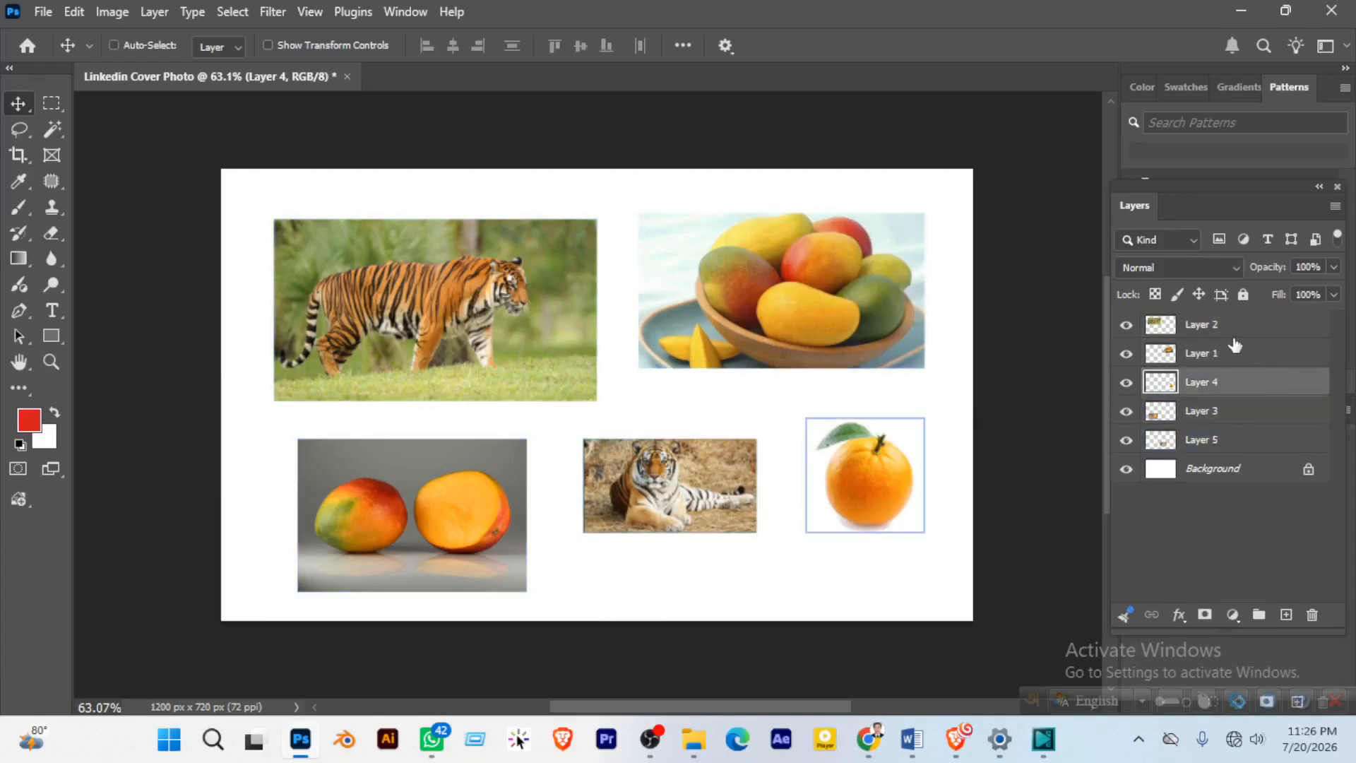
click(1235, 330)
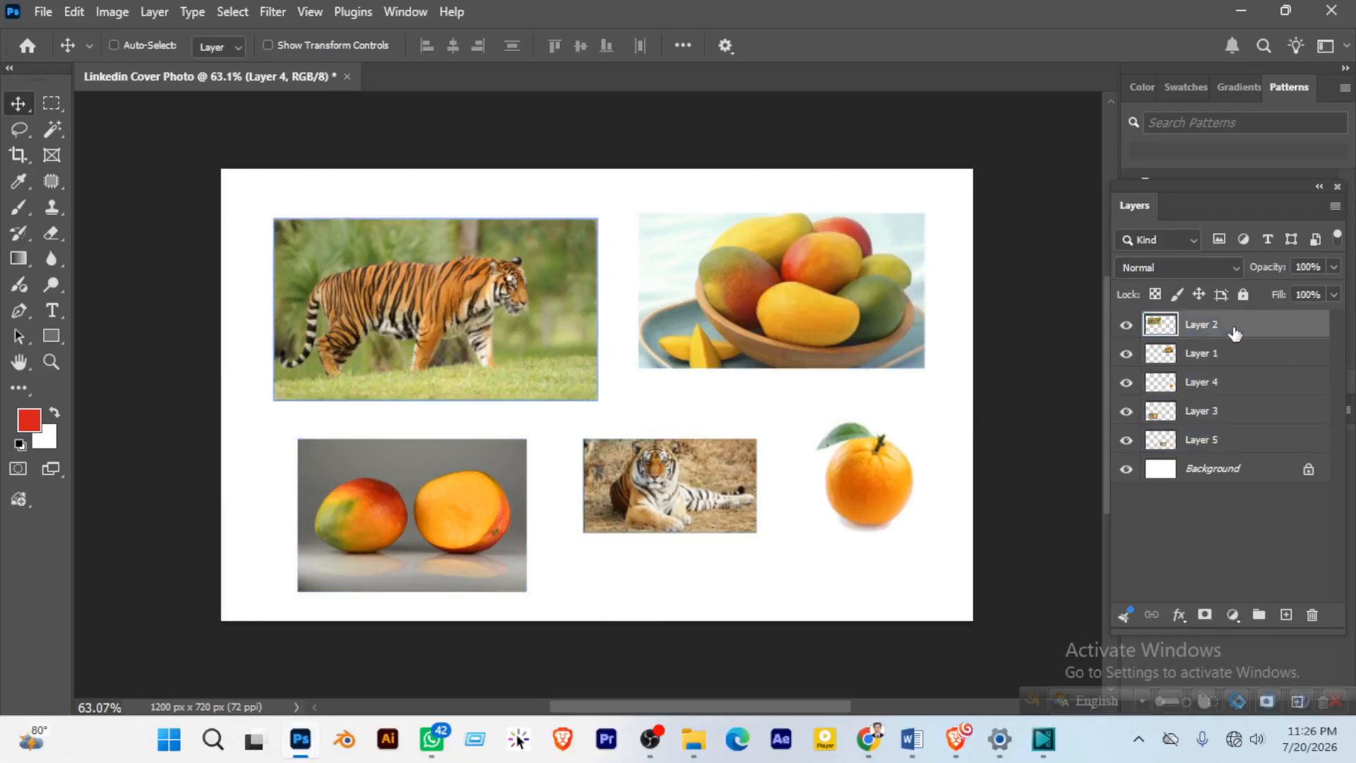
shift+click(1231, 442)
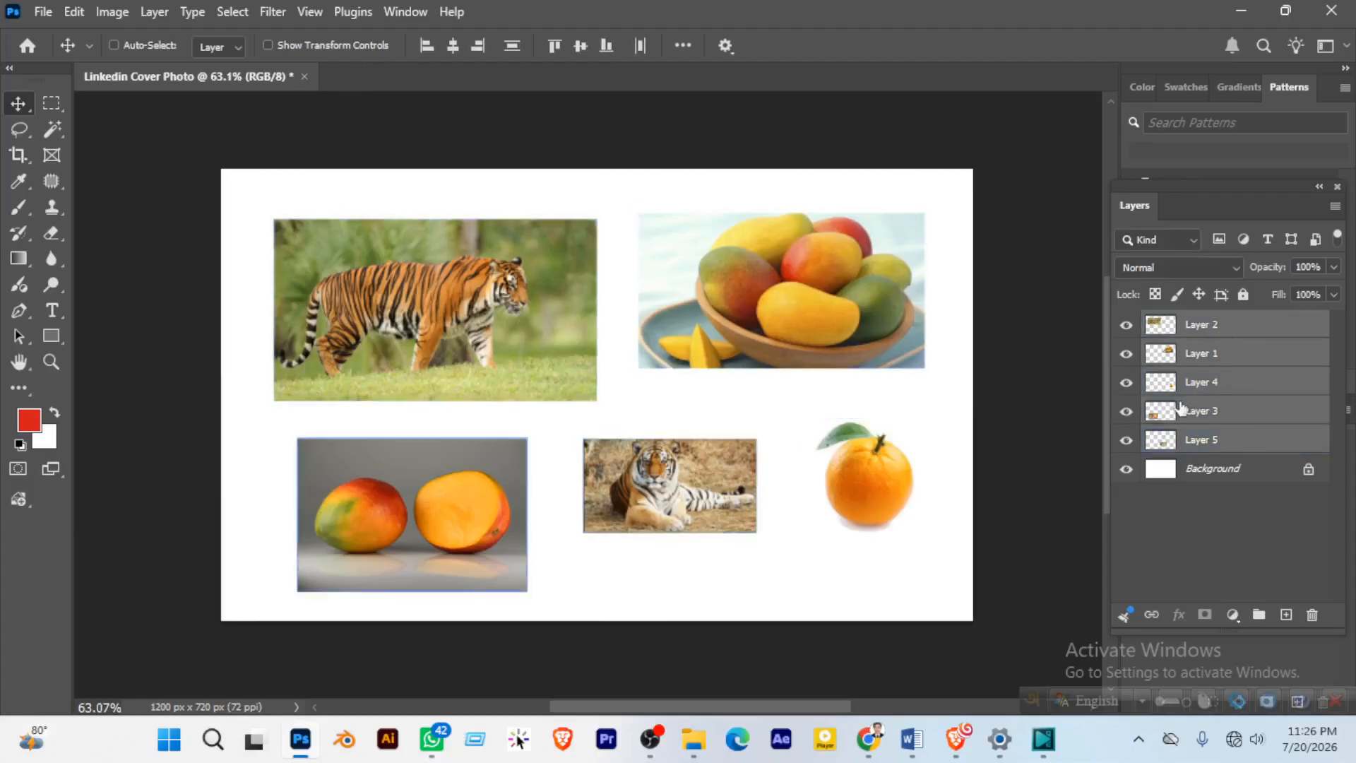
key(ctrl+t)
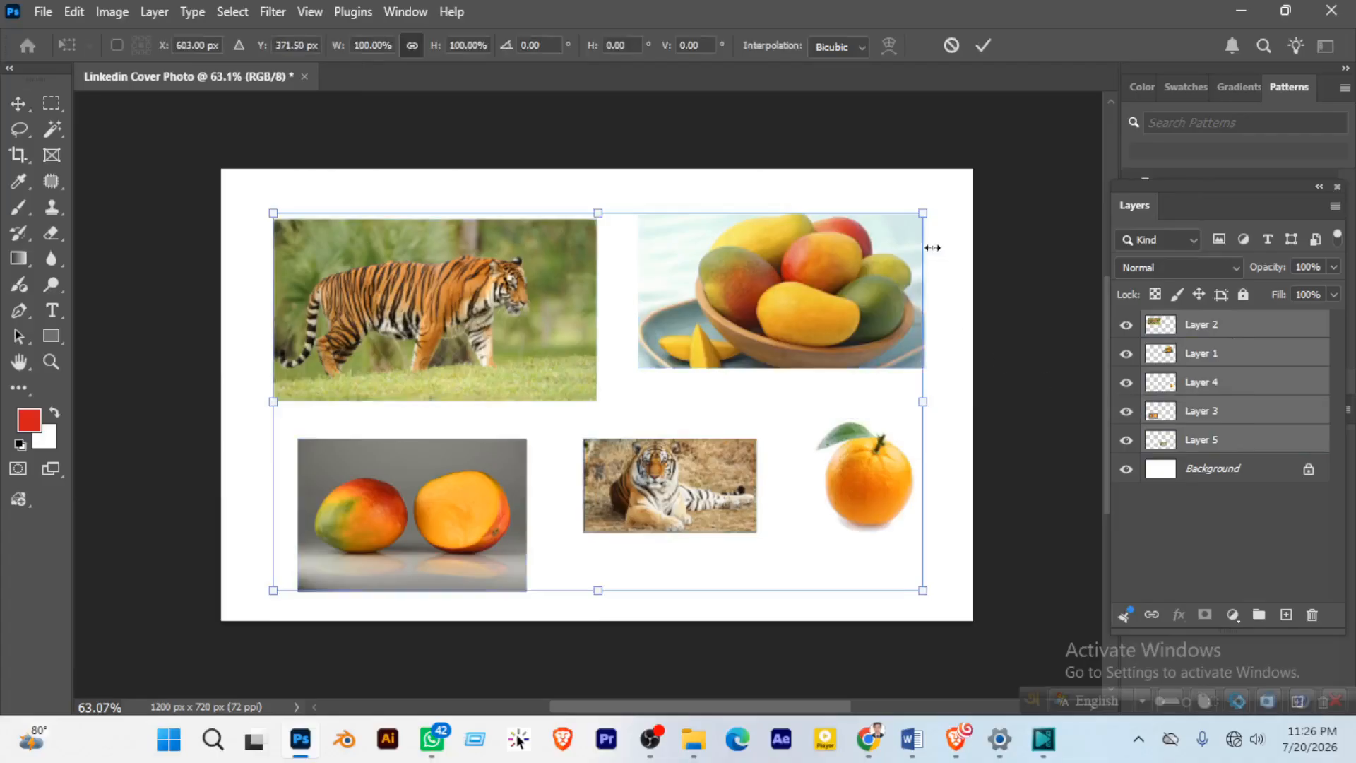
drag(924, 214, 498, 475)
drag(359, 518, 426, 357)
key(Return)
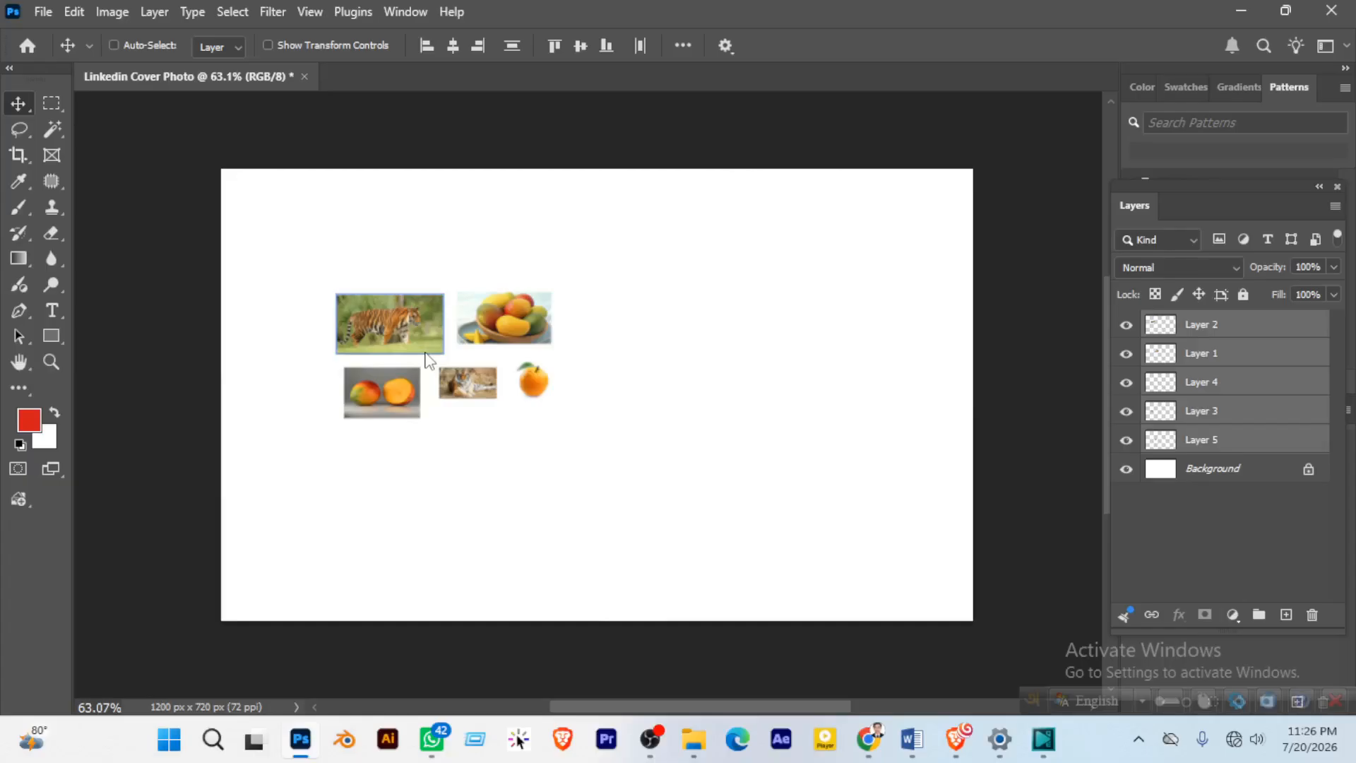
Step: Spread the pictures out individually: walking tiger upper left, two mangoes lower left, mango bowl above the lying tiger, and orange below it
click(1160, 500)
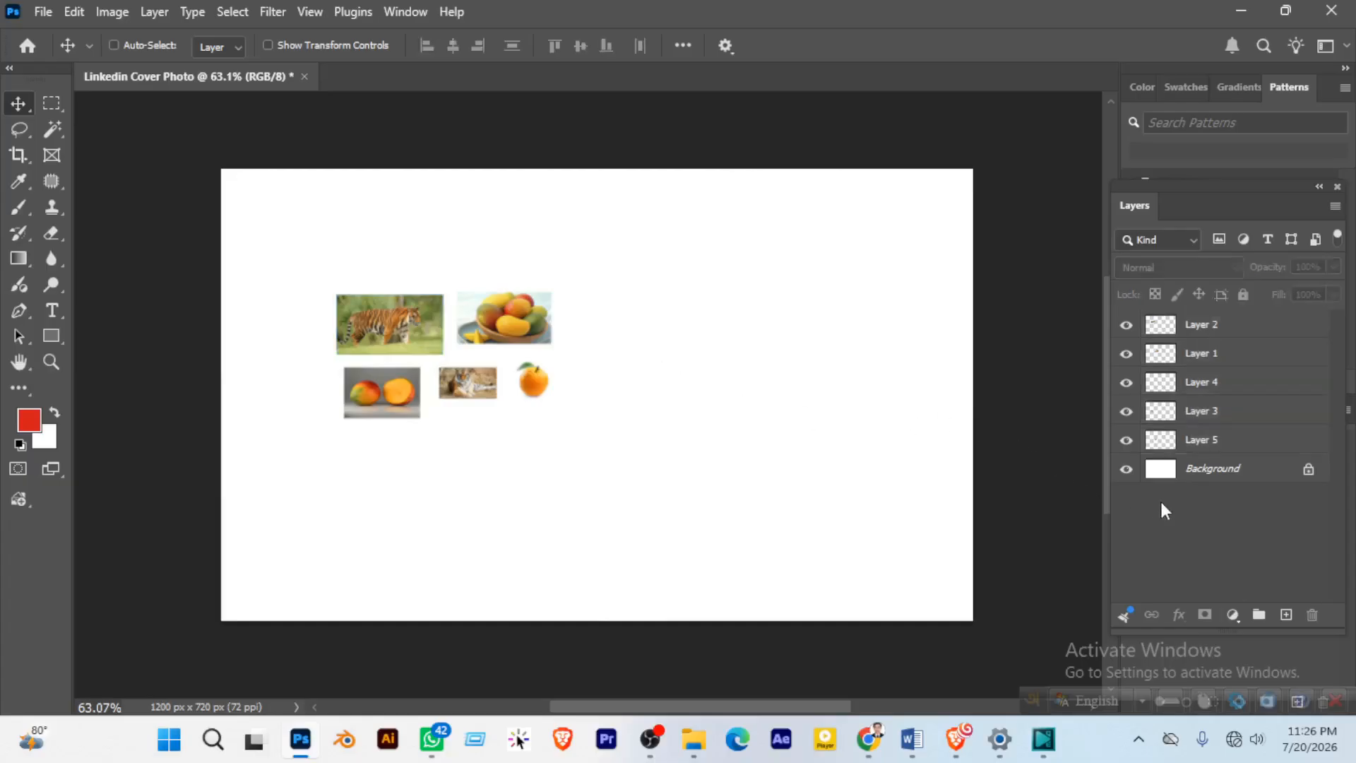
click(1218, 329)
drag(510, 323, 477, 260)
drag(417, 404, 394, 521)
drag(535, 393, 580, 598)
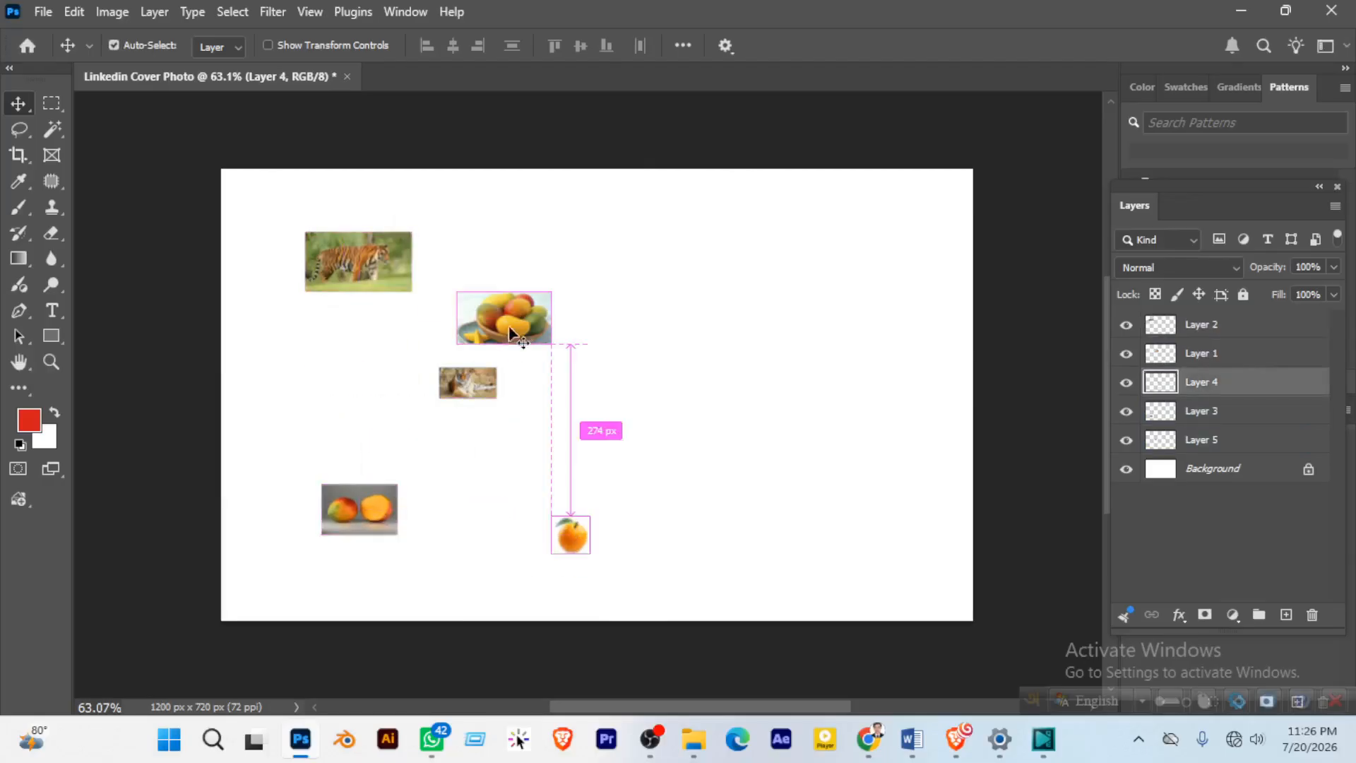
drag(503, 317, 657, 266)
drag(466, 369, 530, 366)
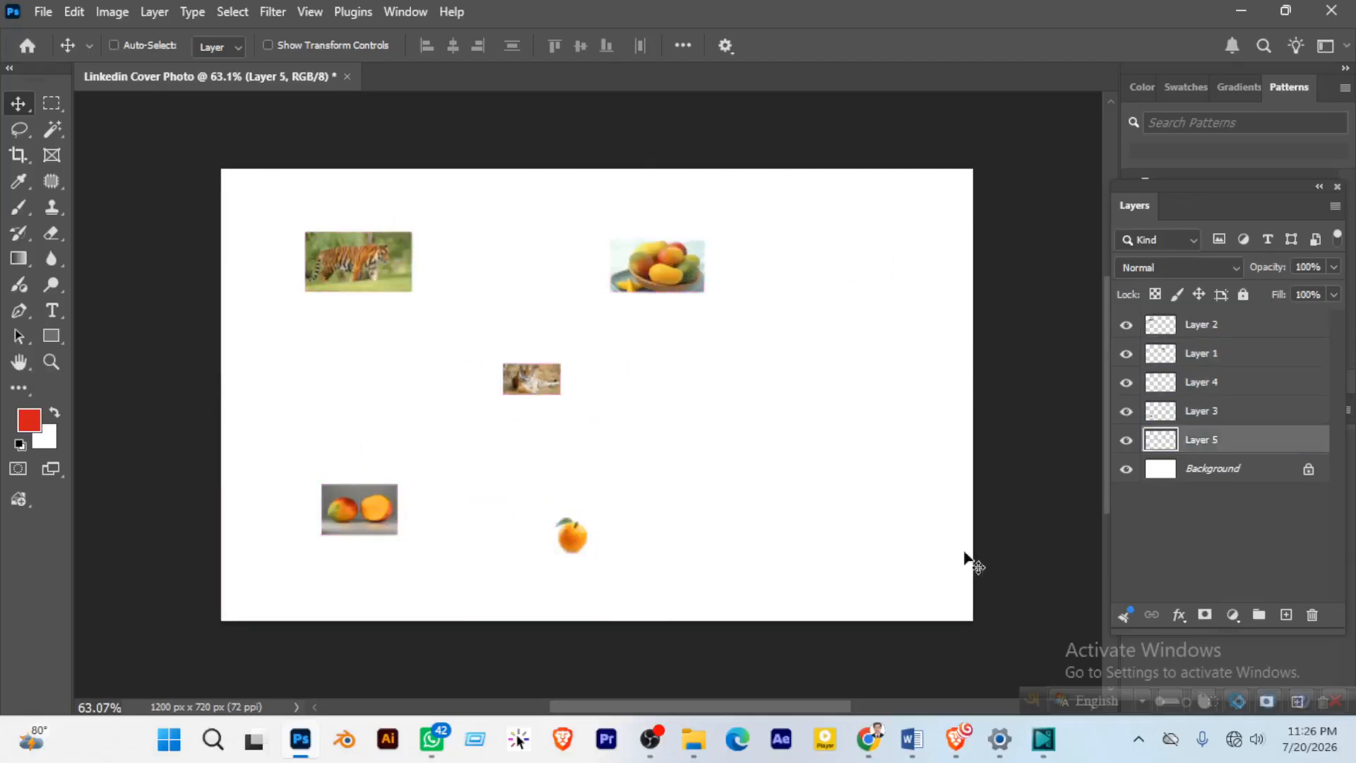
drag(573, 543, 521, 456)
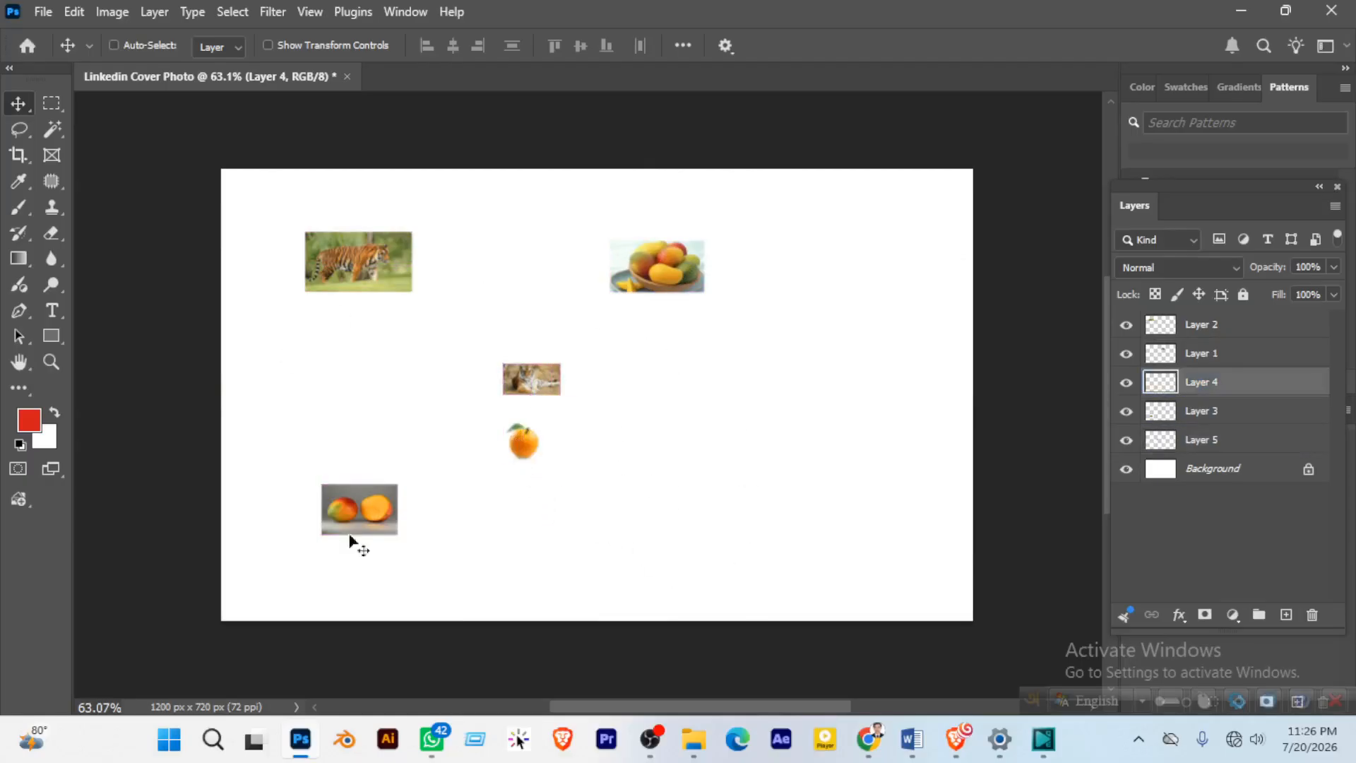
drag(662, 277, 540, 380)
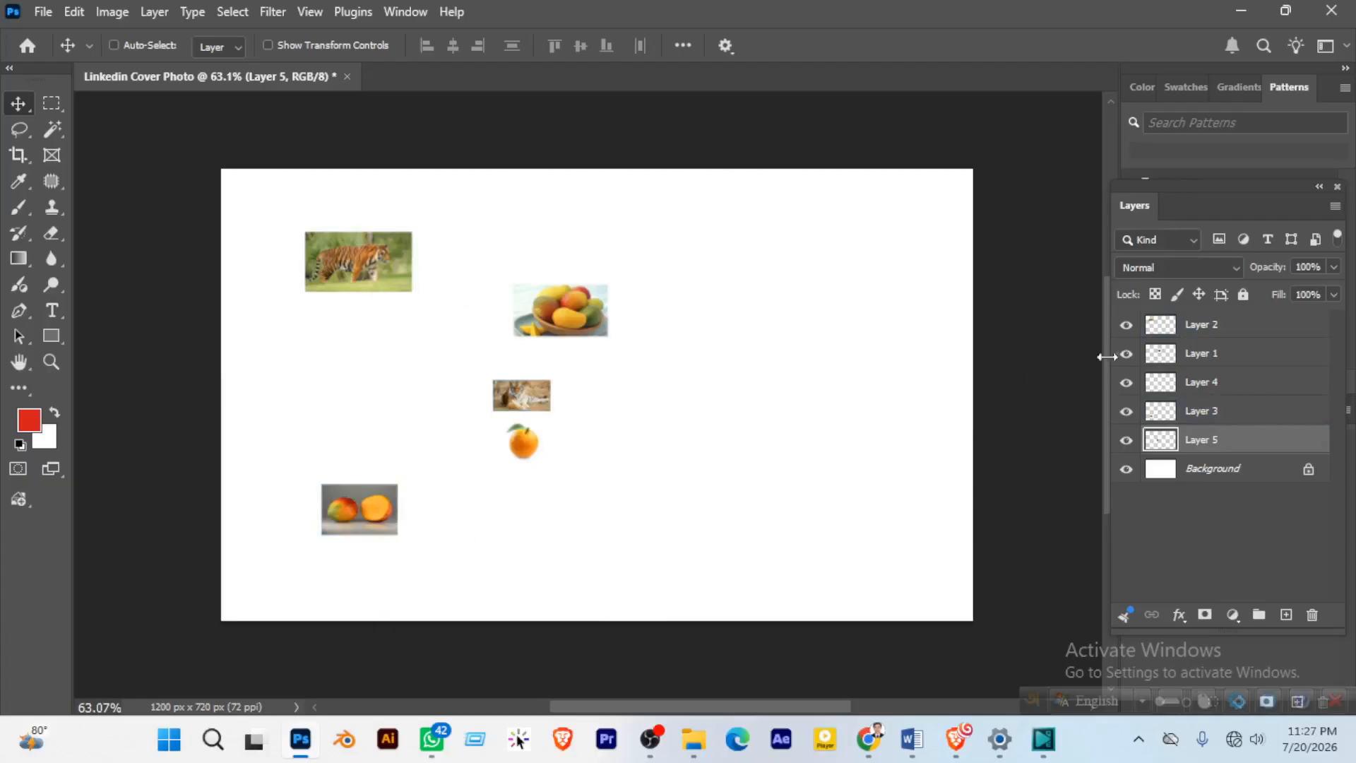
Step: Select all five picture layers and the whole canvas, then try aligning the pictures to its left edge and undo the alignment
shift+click(1203, 327)
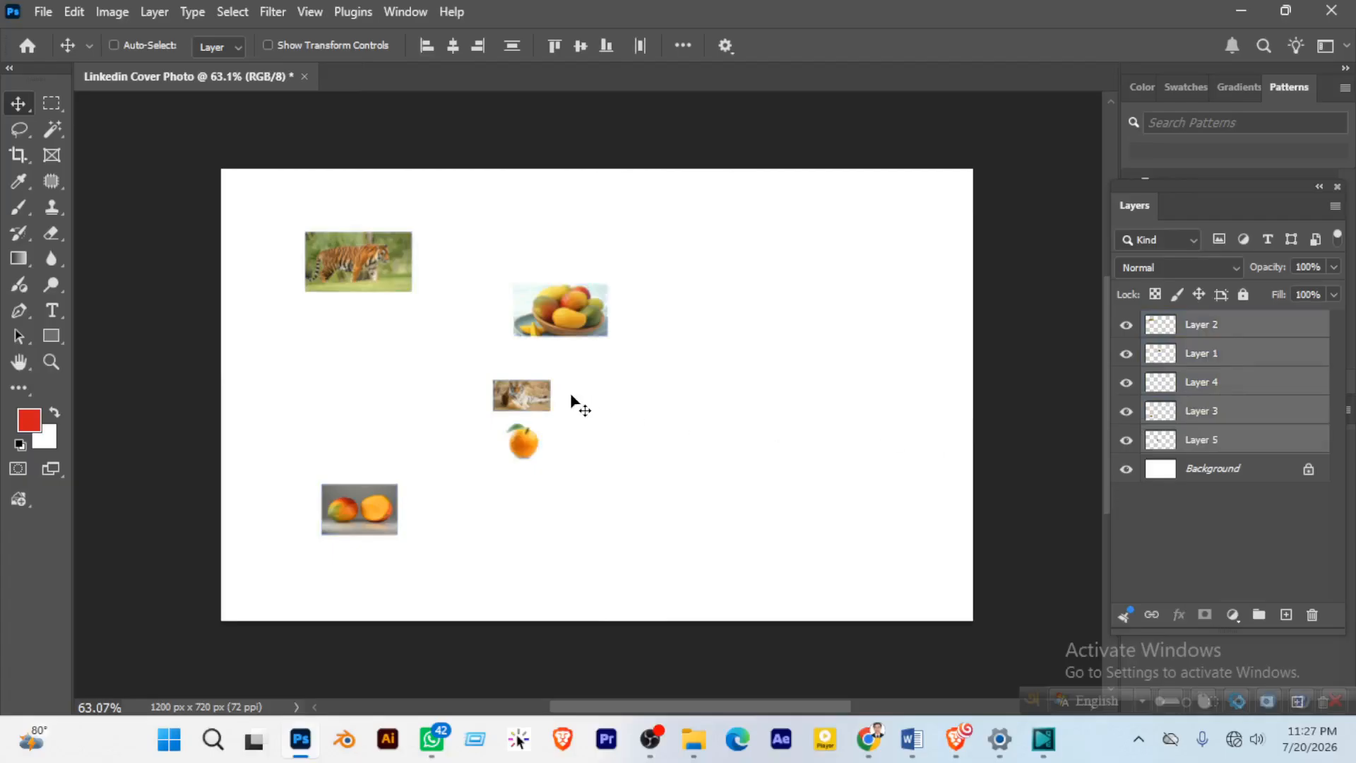
key(ctrl+a)
click(428, 47)
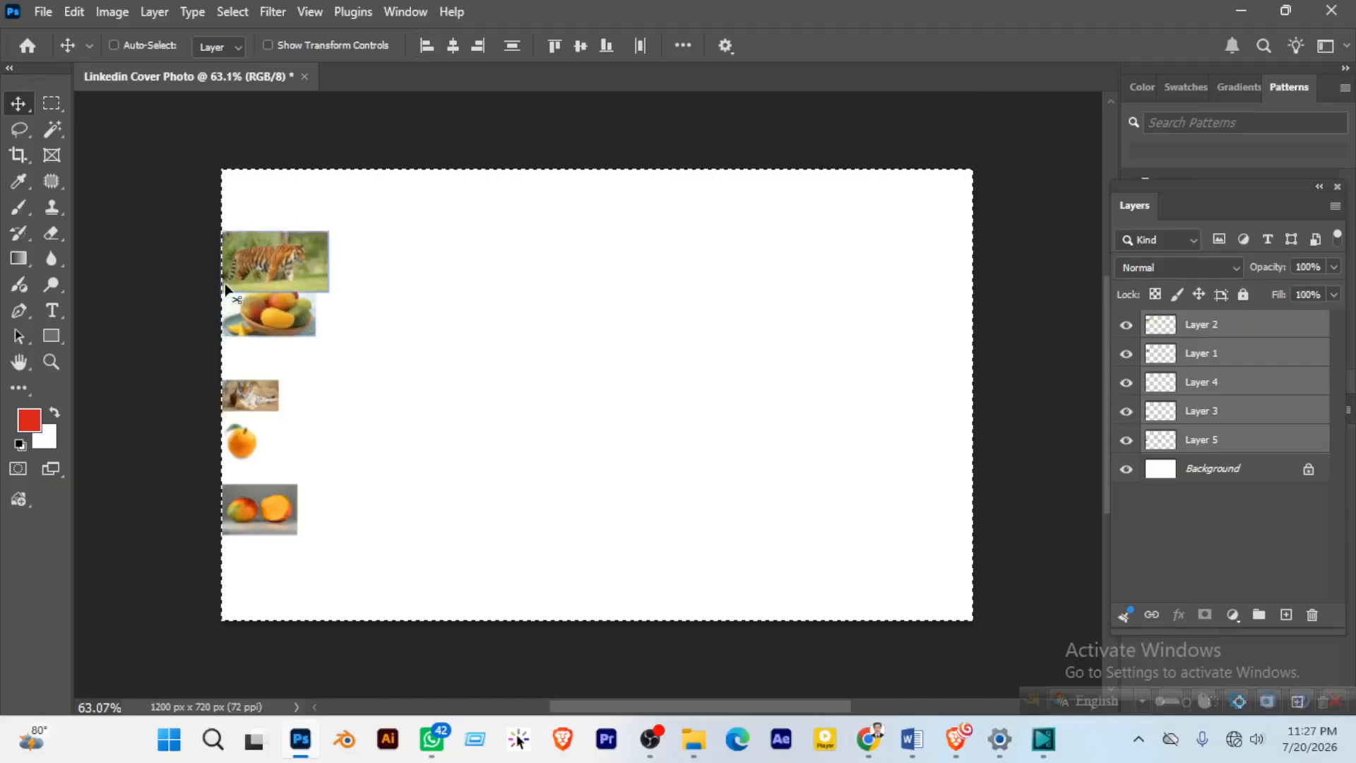
key(ctrl)
key(ctrl+z)
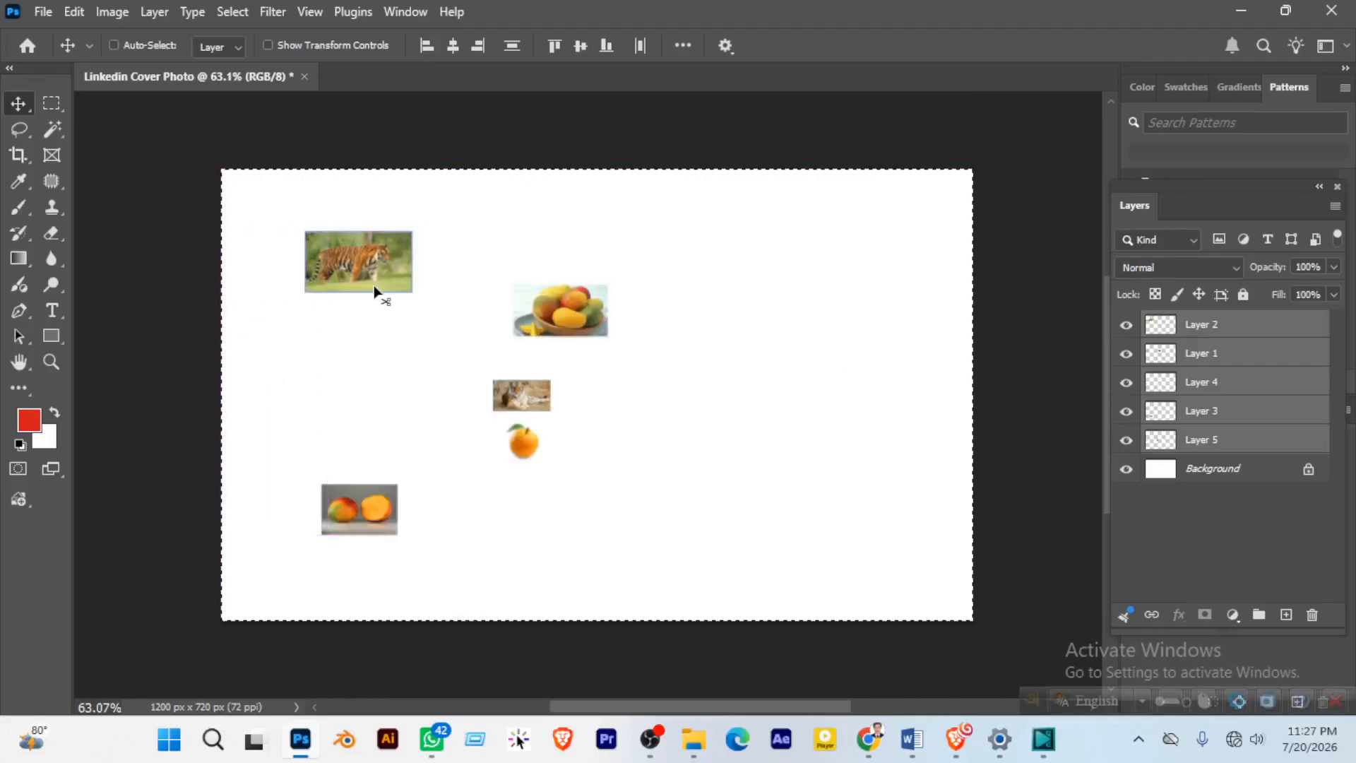
Step: Try aligning the five pictures to the canvas's right edge and to its horizontal center, undoing each alignment
click(478, 45)
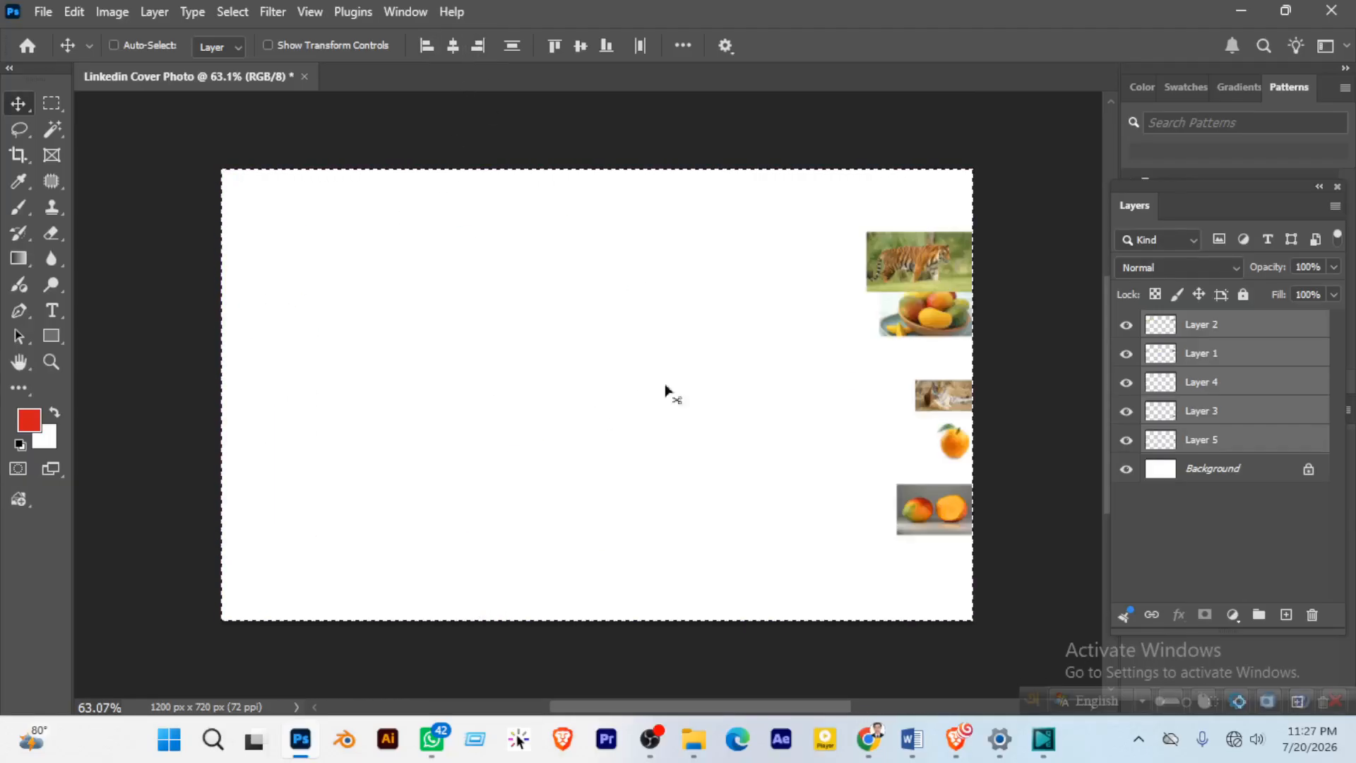
key(ctrl)
key(ctrl+z)
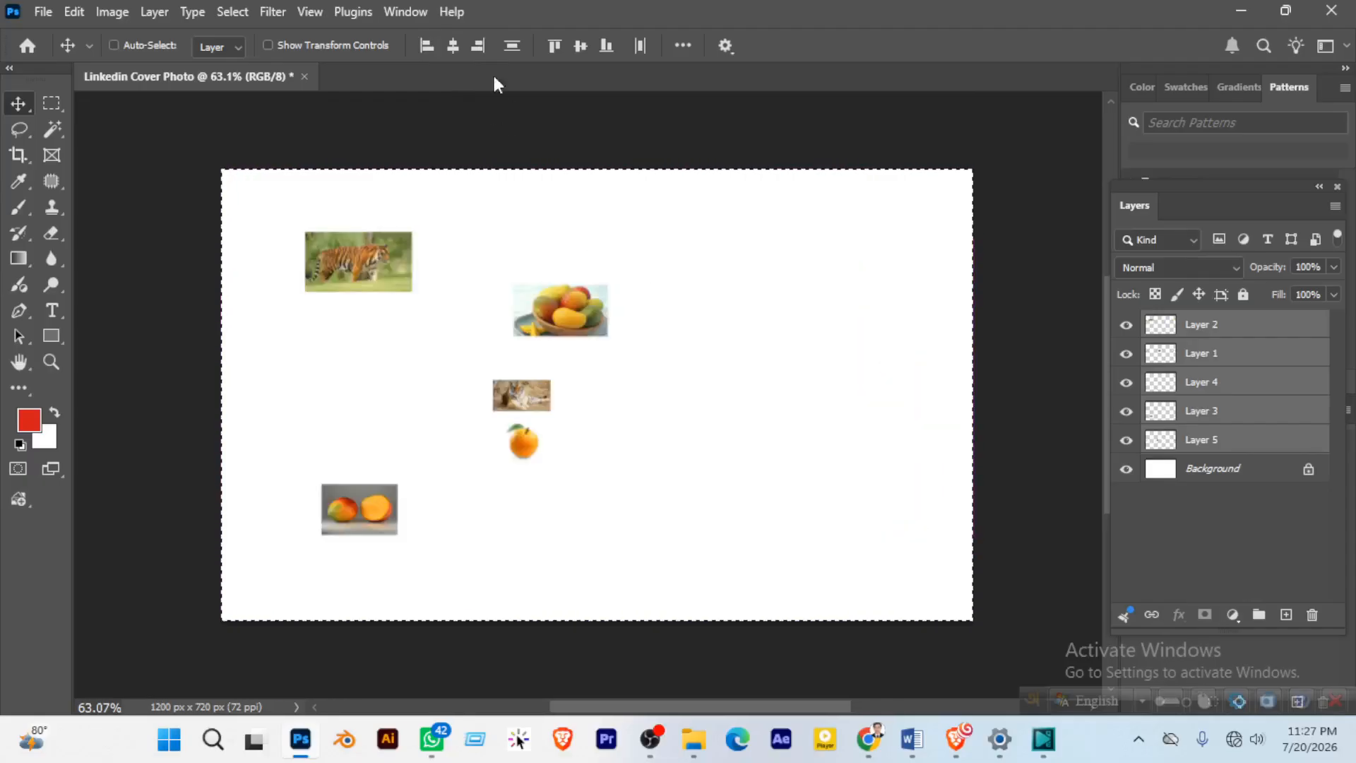
click(453, 45)
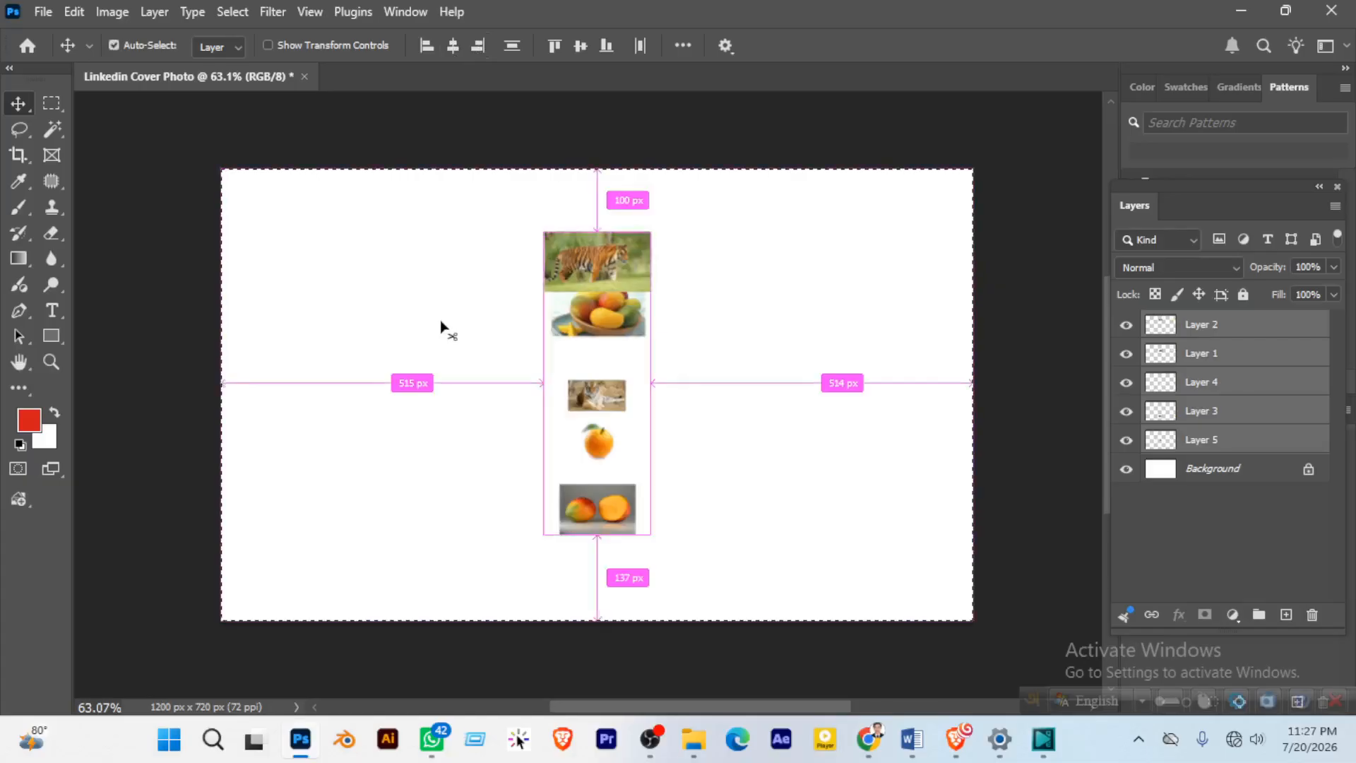
key(ctrl+z)
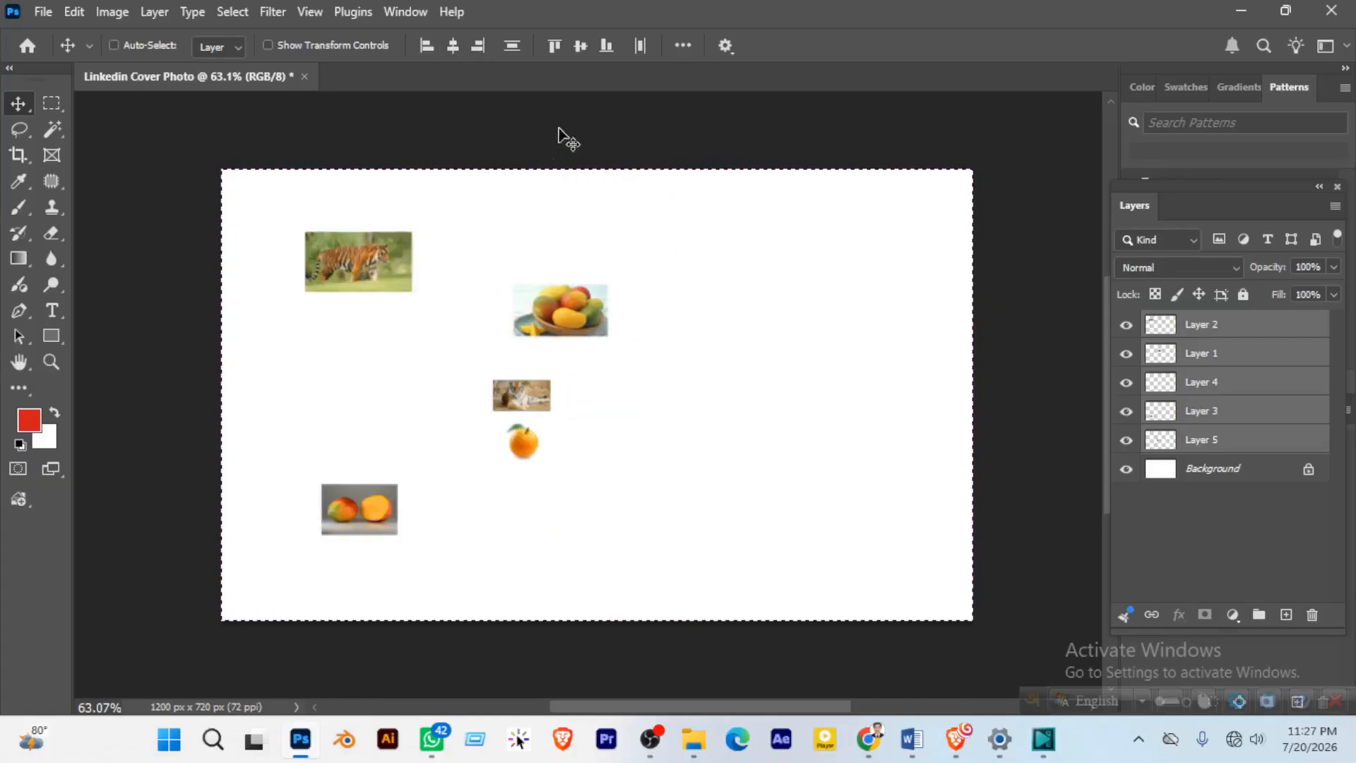
Step: Try aligning the five pictures to the canvas's top edge, bottom edge and vertical center, undoing each alignment
click(555, 47)
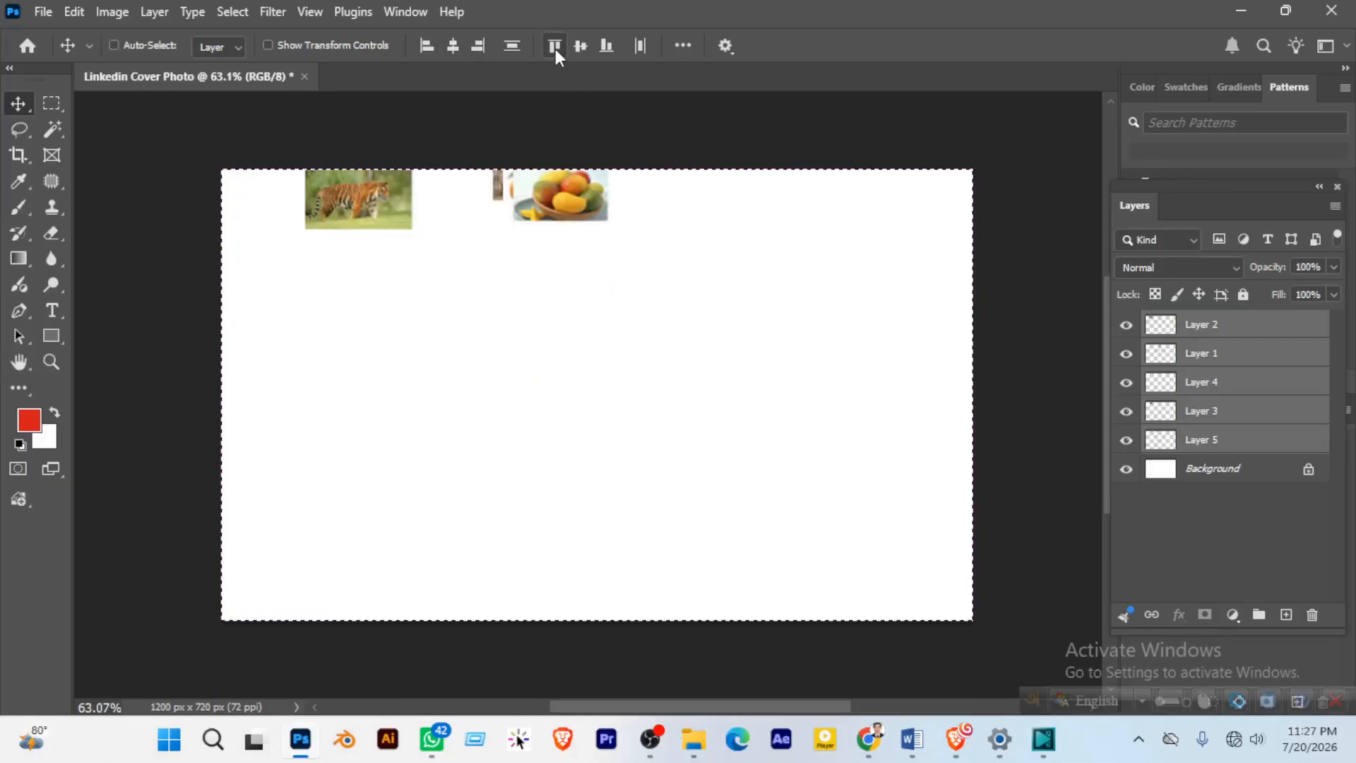
key(ctrl+z)
click(607, 46)
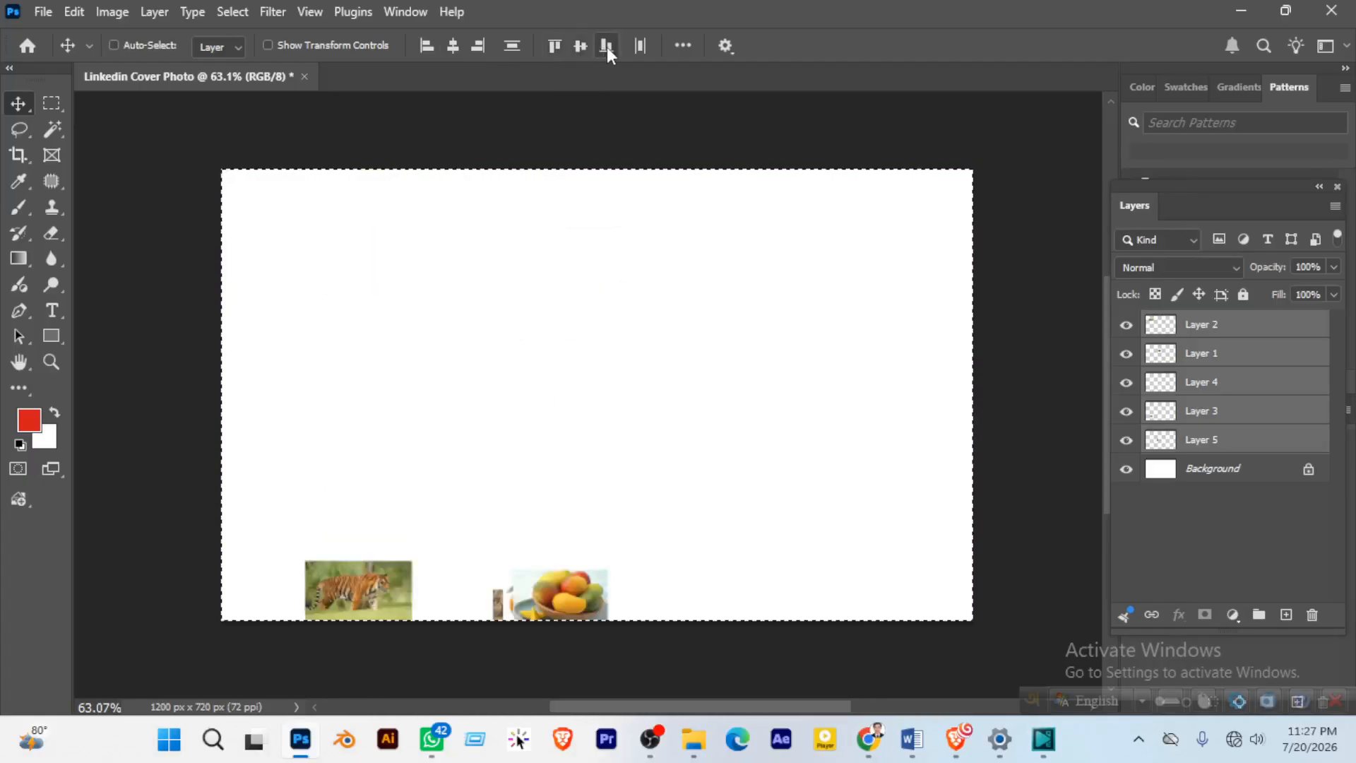
key(ctrl+z)
click(580, 47)
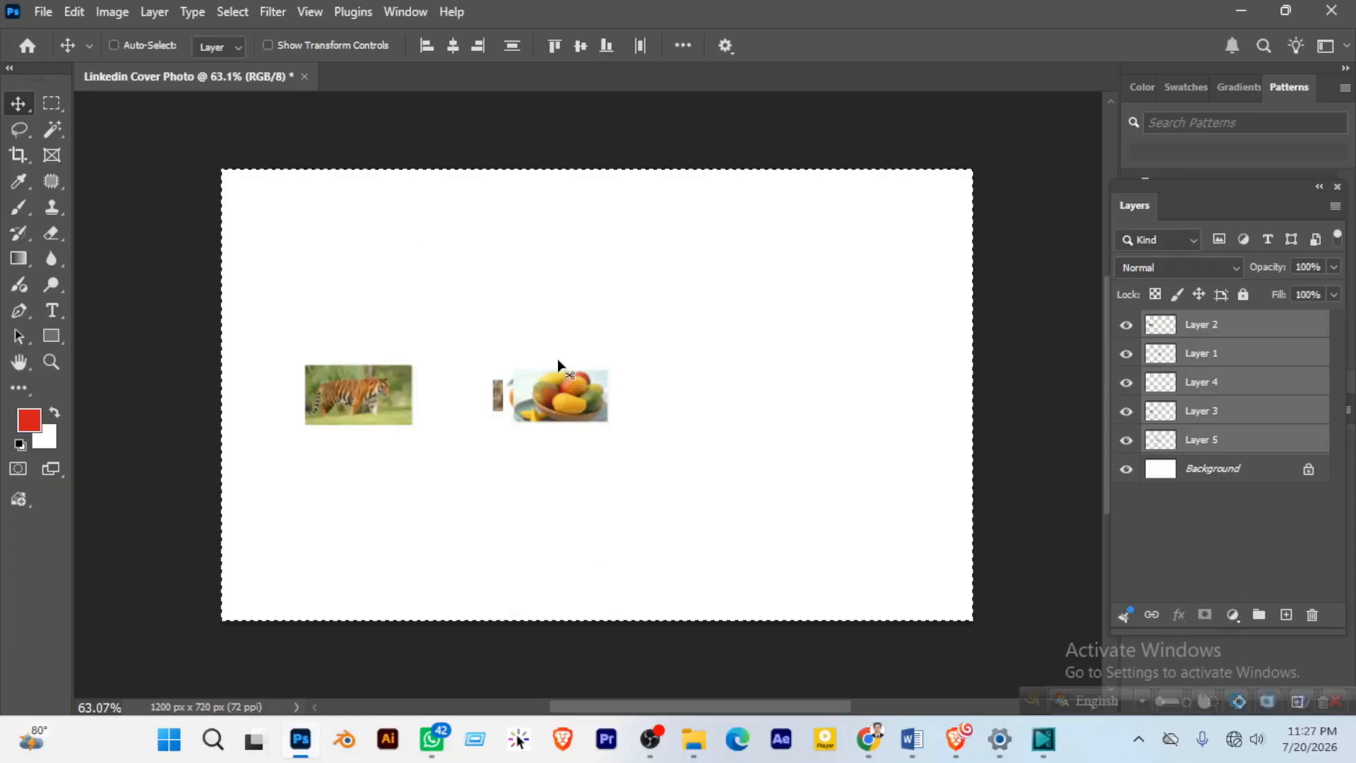
key(ctrl+z)
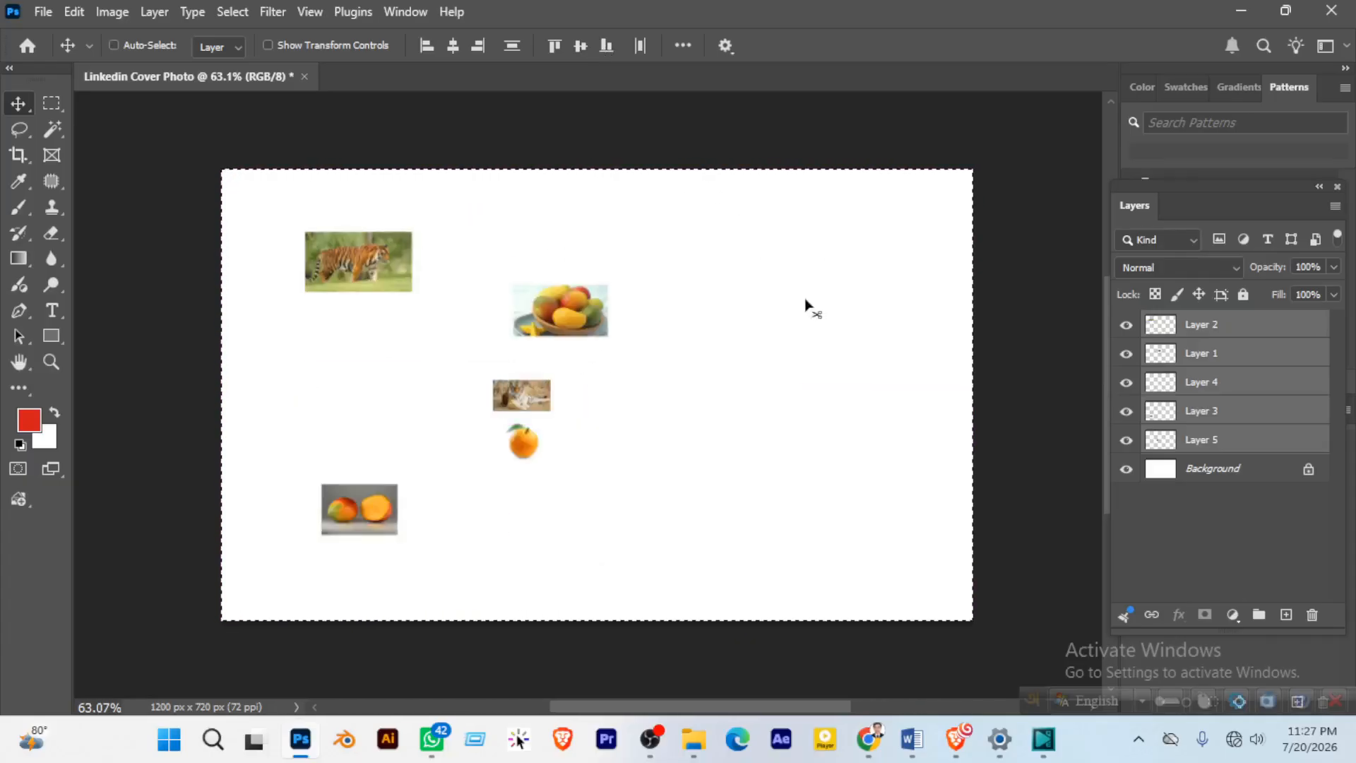
Step: Align the five pictures to the canvas's horizontal center and distribute their vertical centers evenly
click(683, 47)
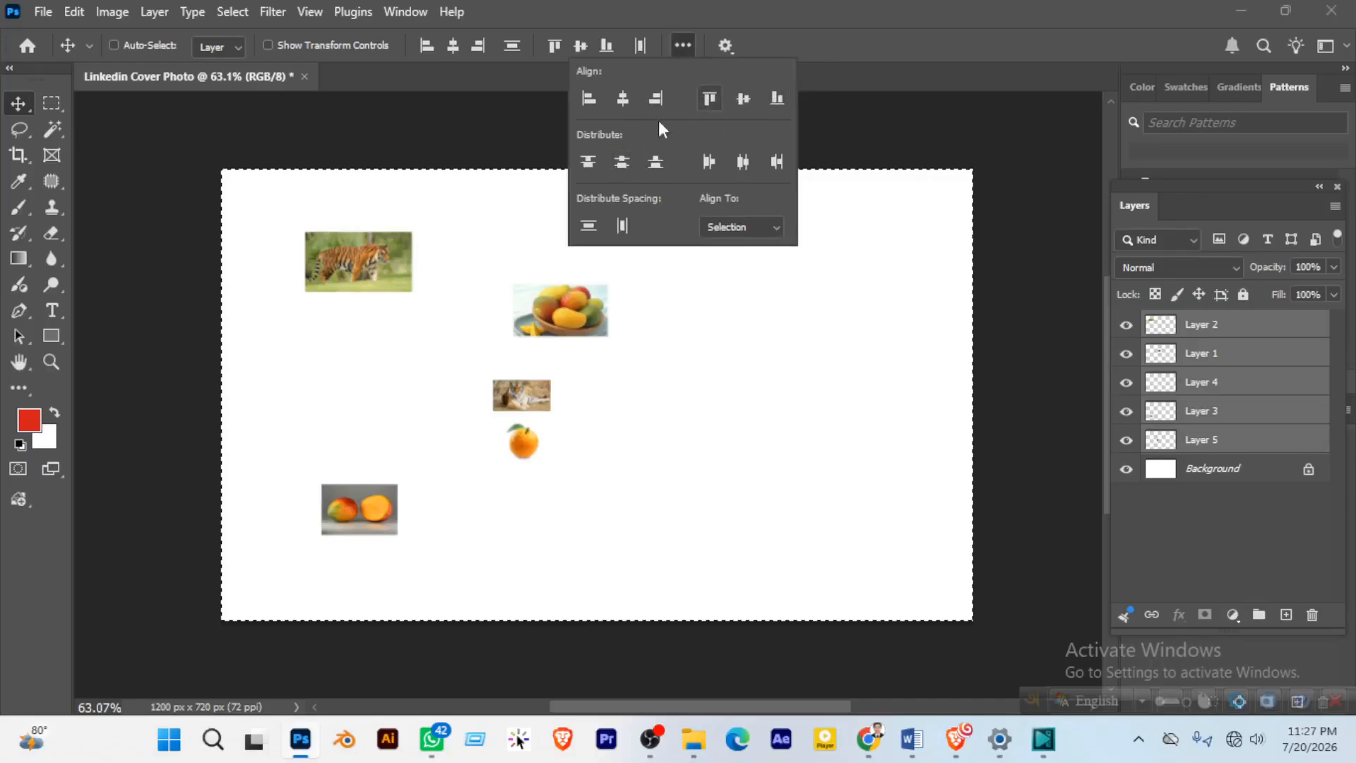
click(622, 100)
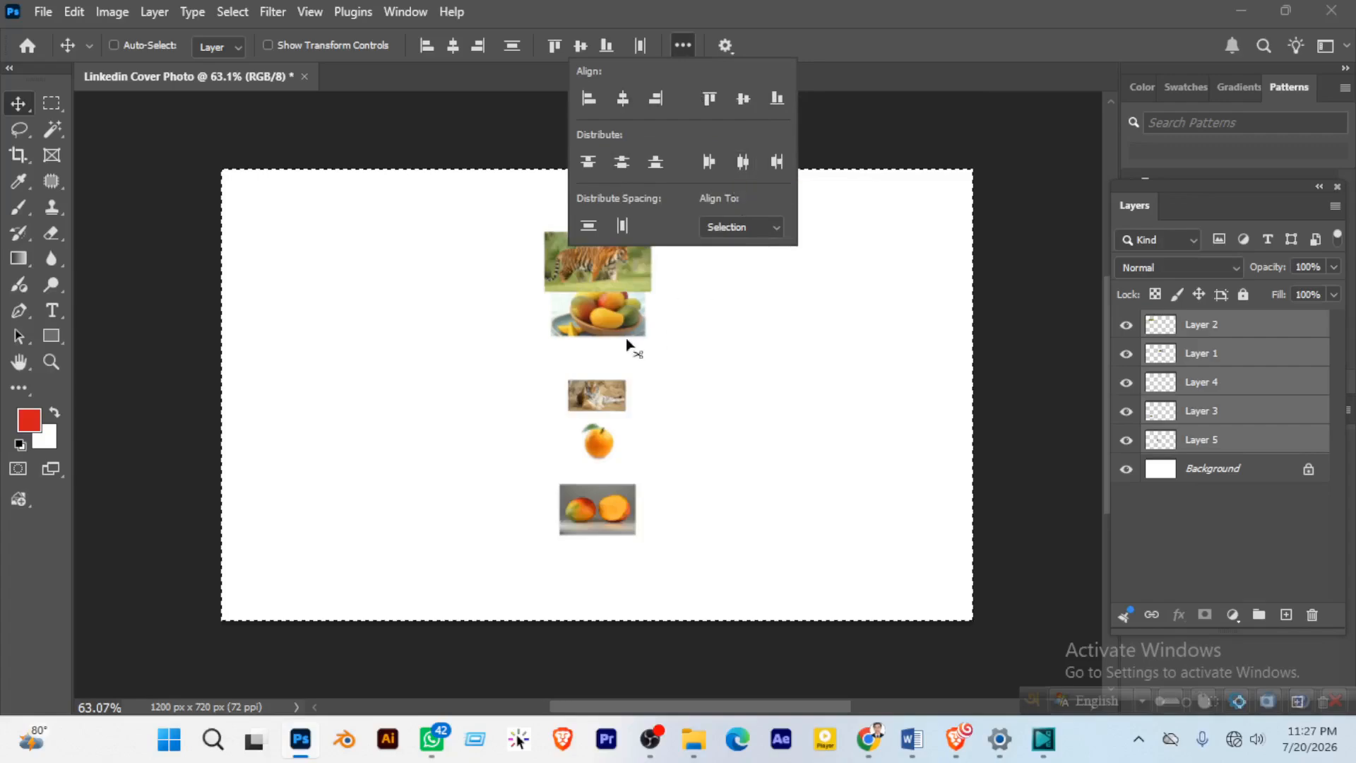
click(621, 162)
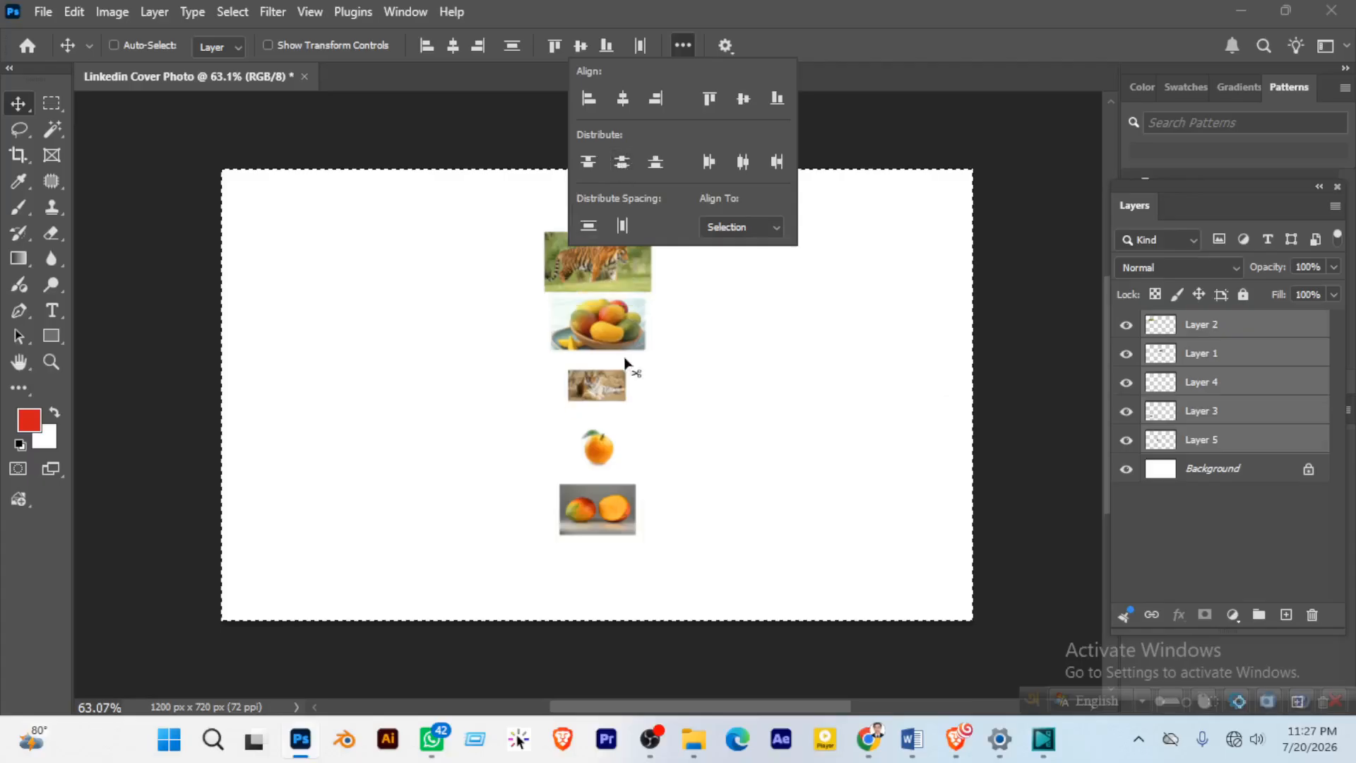
click(828, 47)
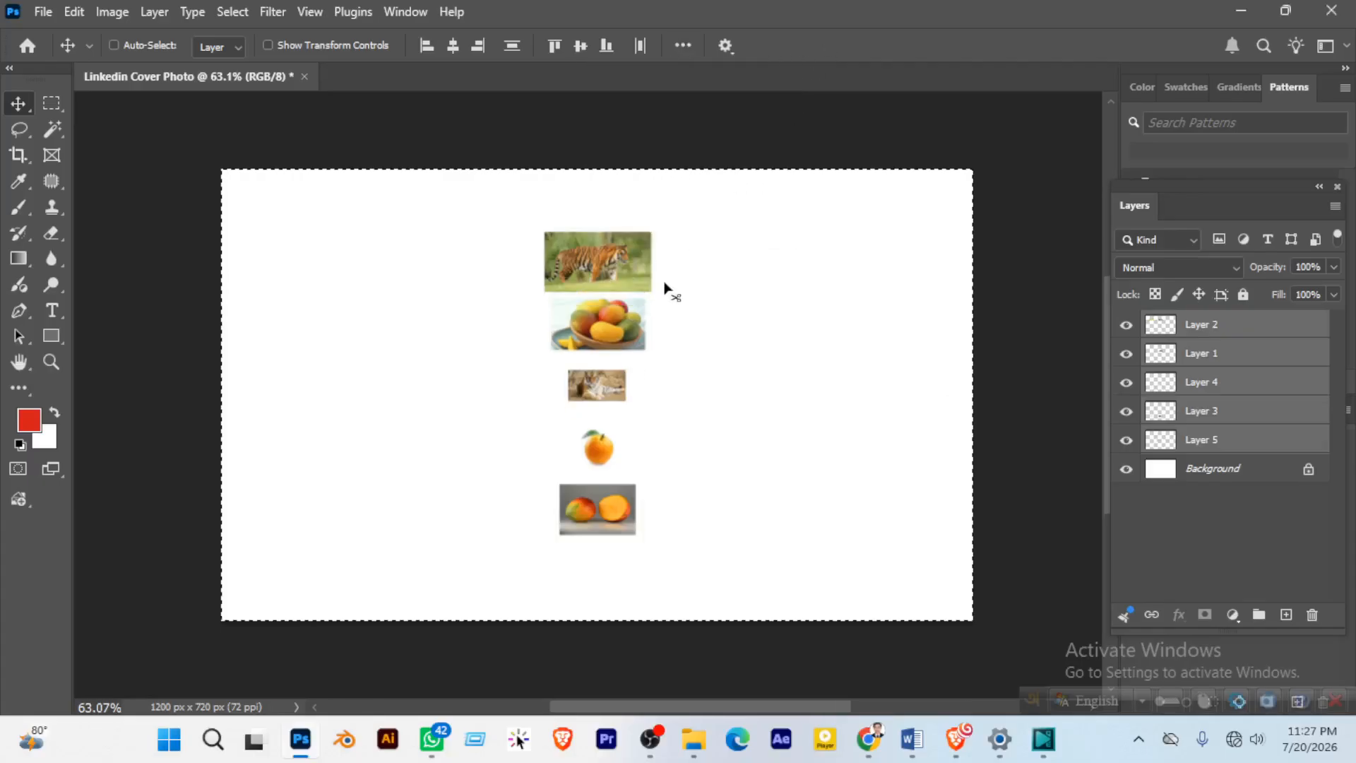
Step: Toggle the whole-canvas selection off and on, then undo the even distribution and the horizontal centering of the pictures
key(ctrl)
key(ctrl+d)
key(ctrl+a)
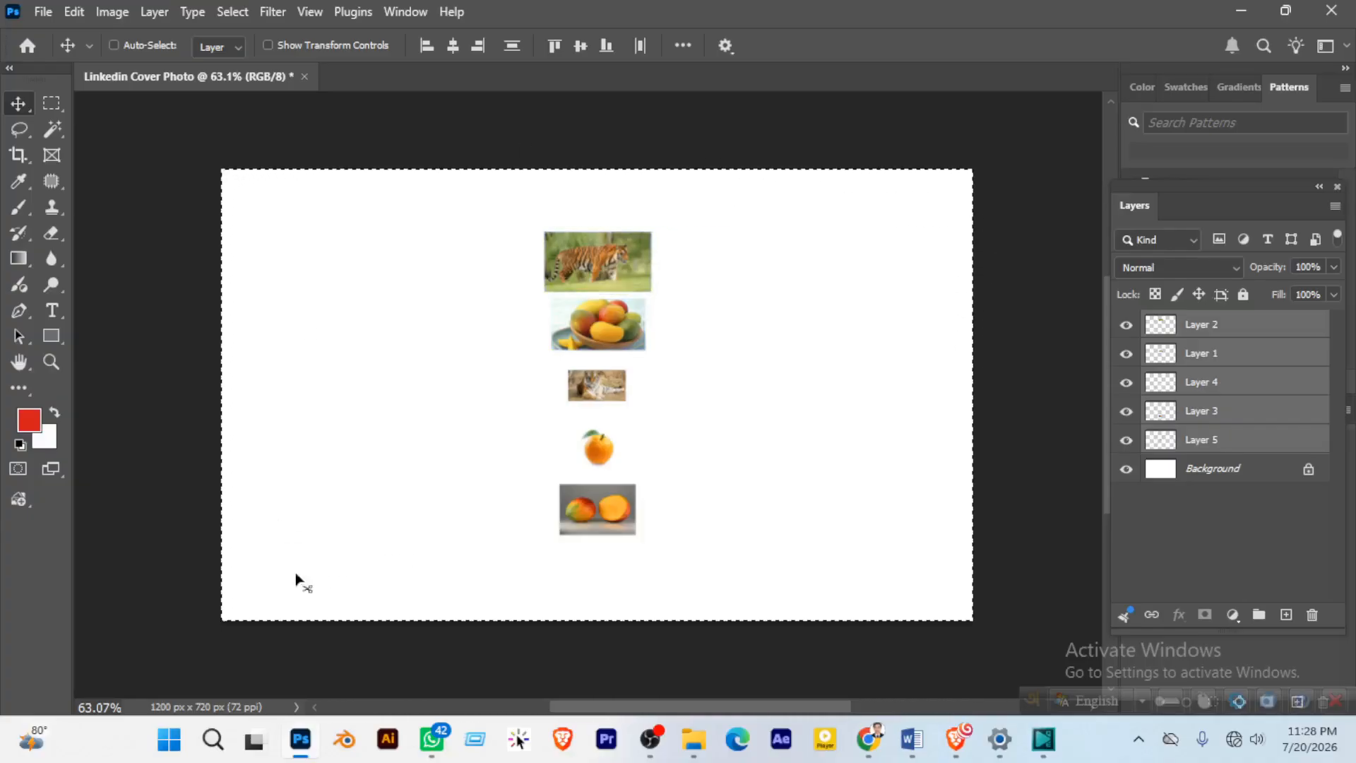
key(ctrl+d)
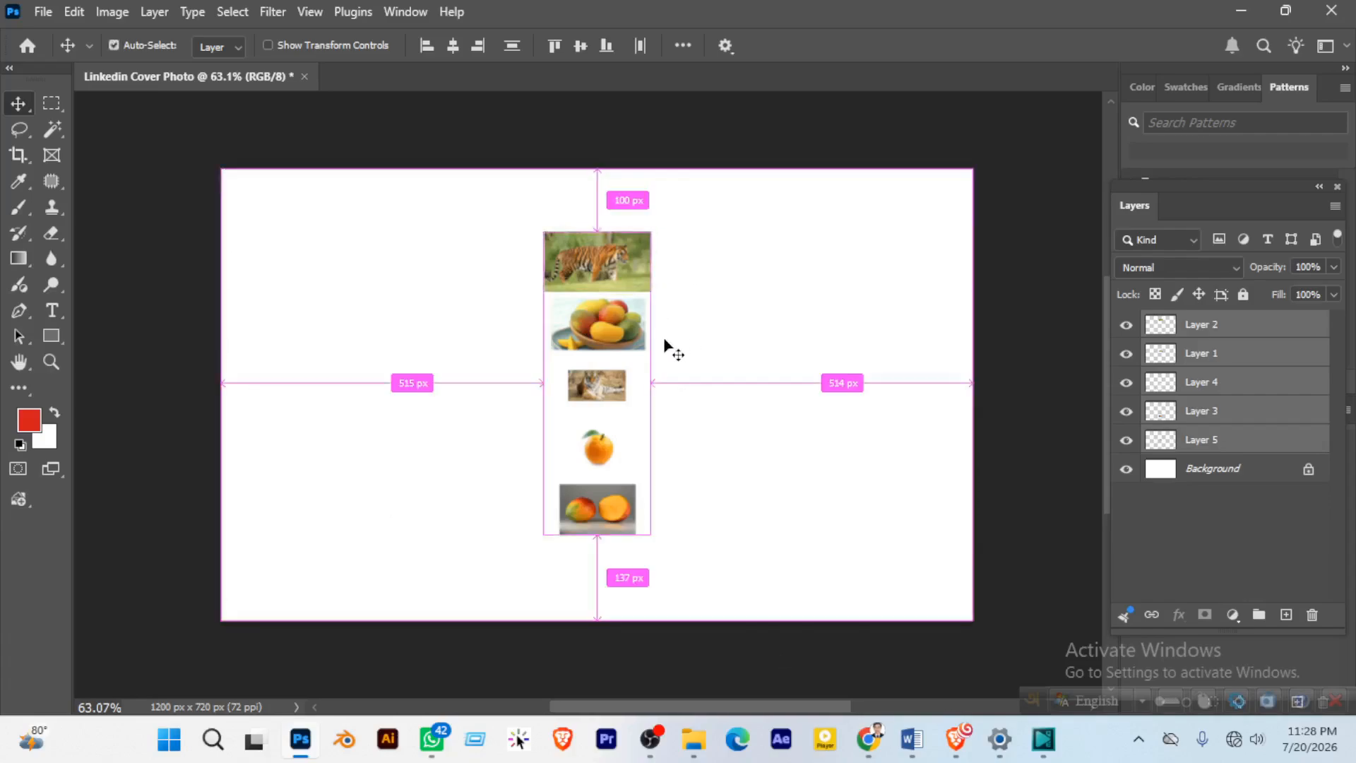
key(ctrl+z)
key(ctrl+z)
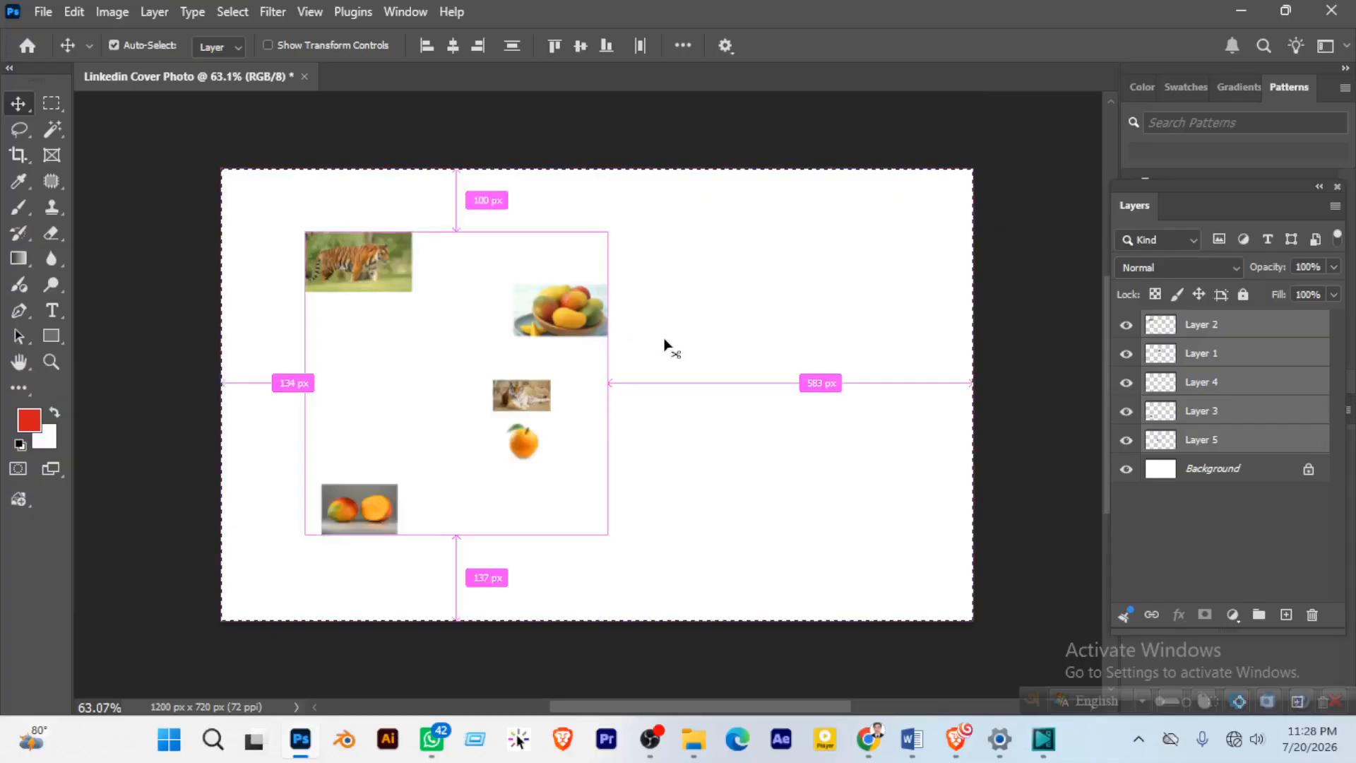
Step: Clear the canvas selection, draw a rectangular marquee around all five pictures and return to the Move tool
key(ctrl+d)
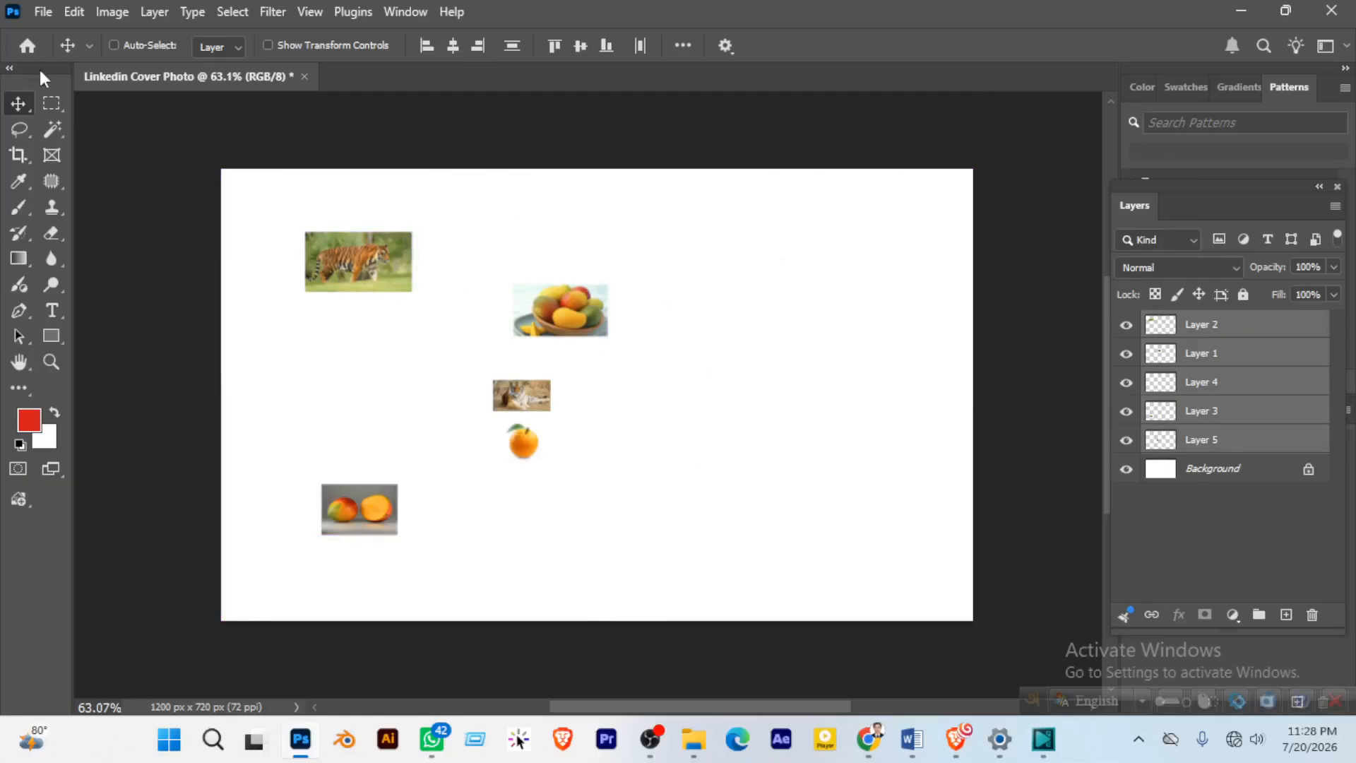
drag(54, 105, 86, 105)
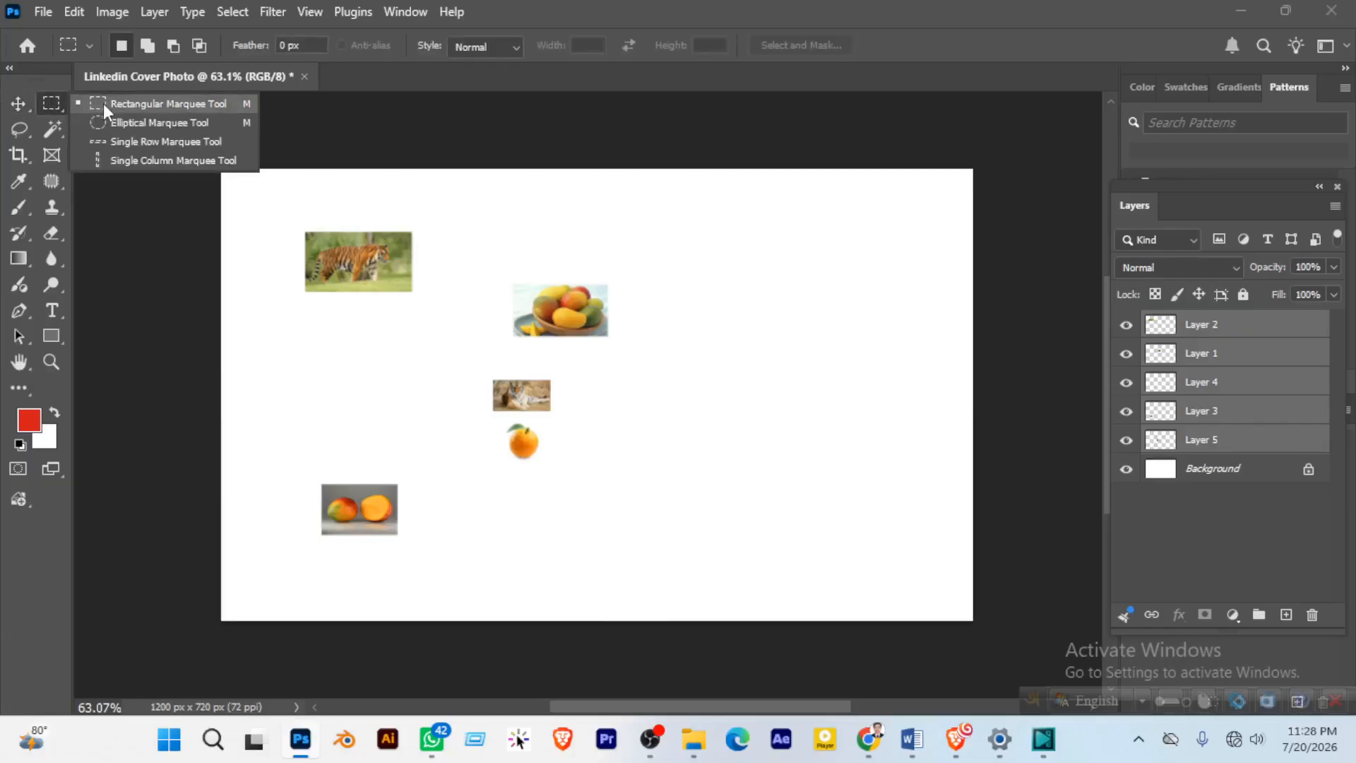
click(103, 103)
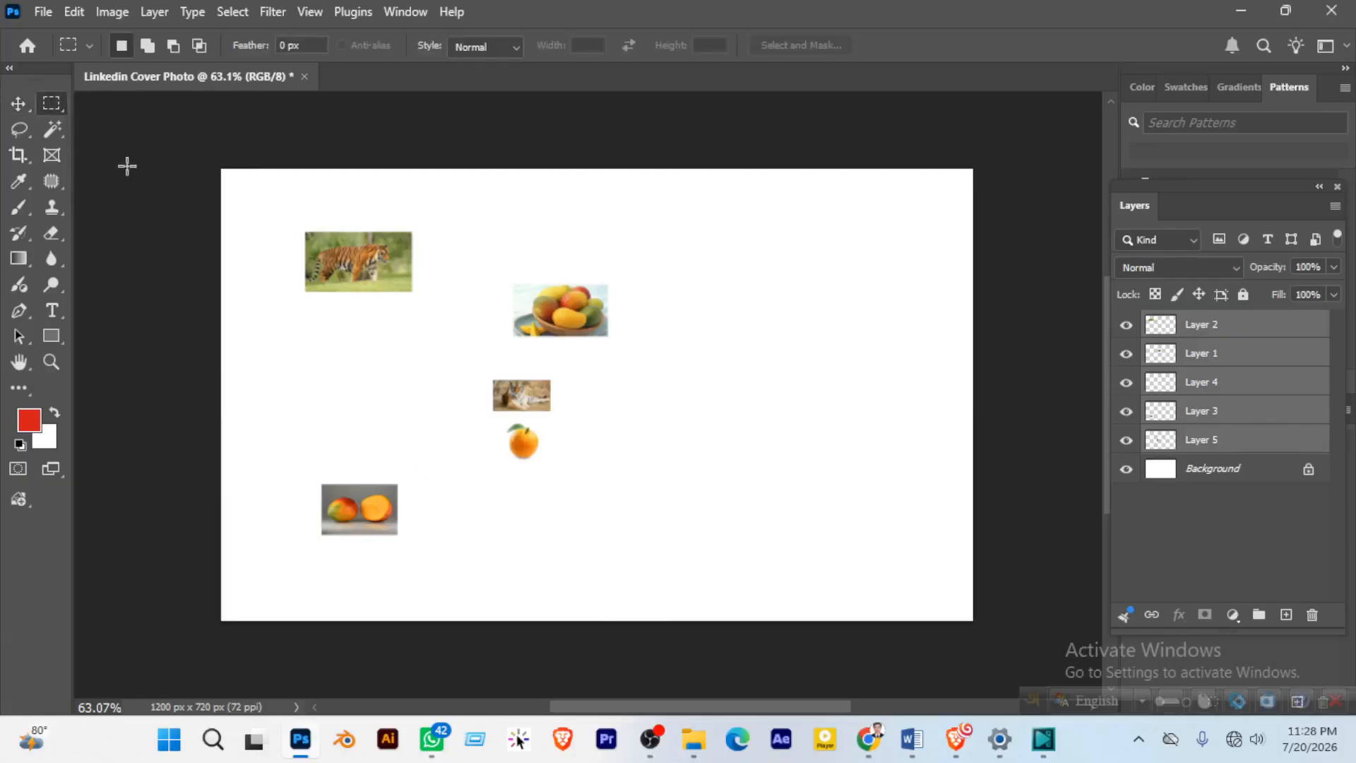
drag(47, 102, 116, 106)
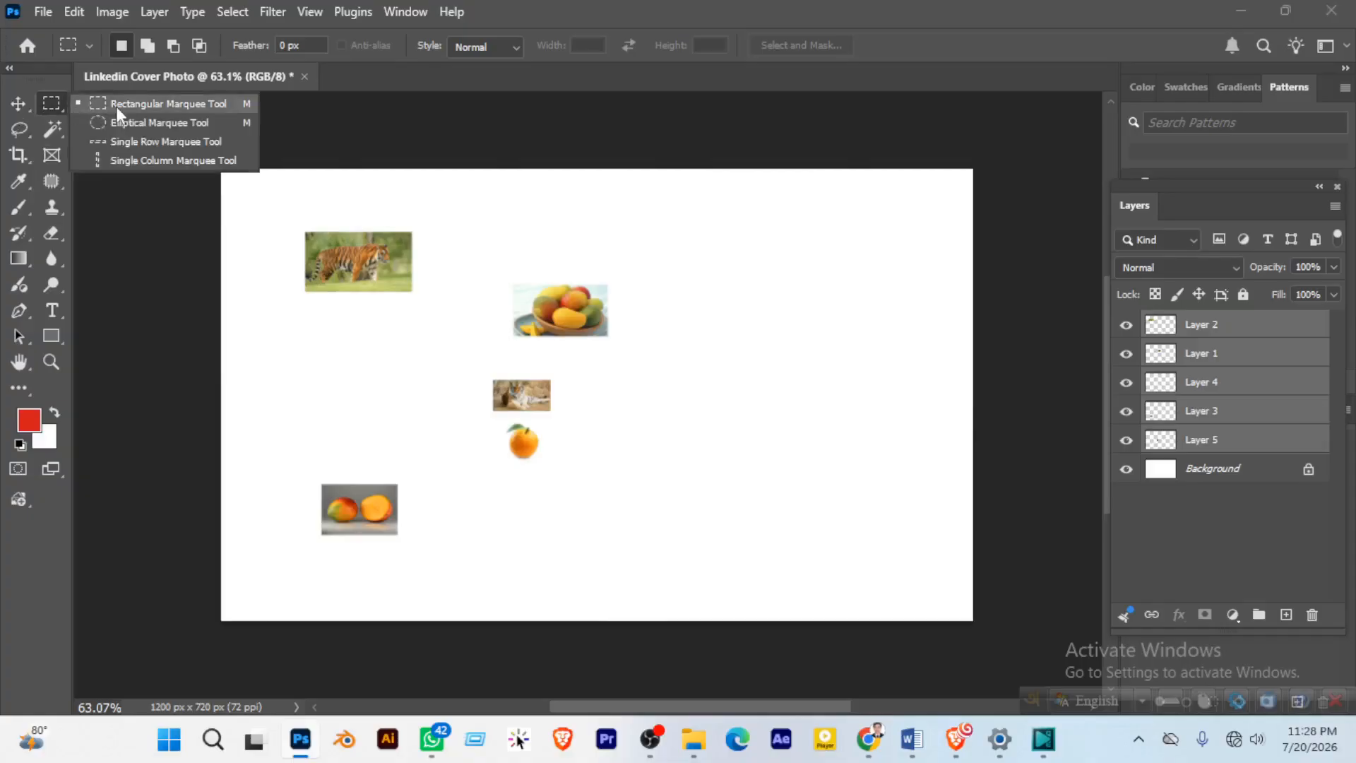
click(203, 103)
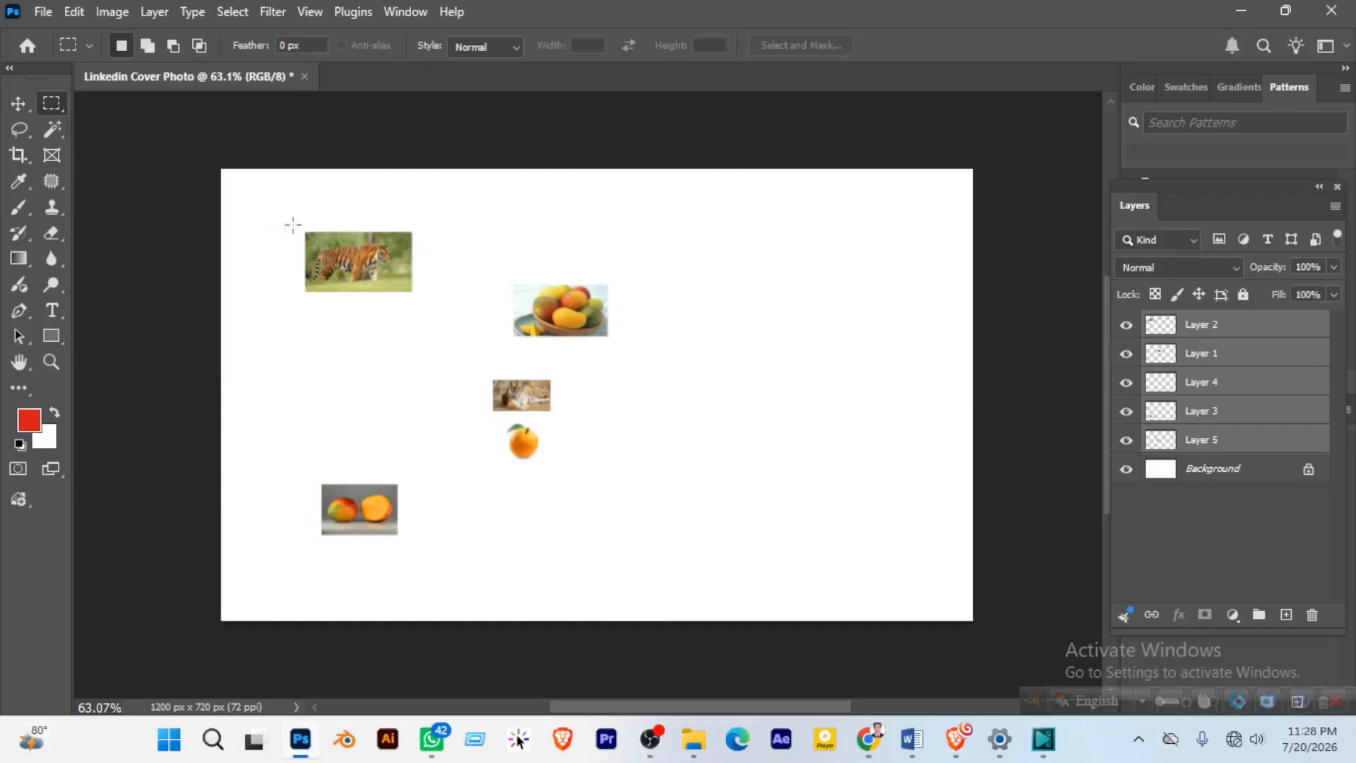
drag(280, 214, 630, 555)
click(18, 103)
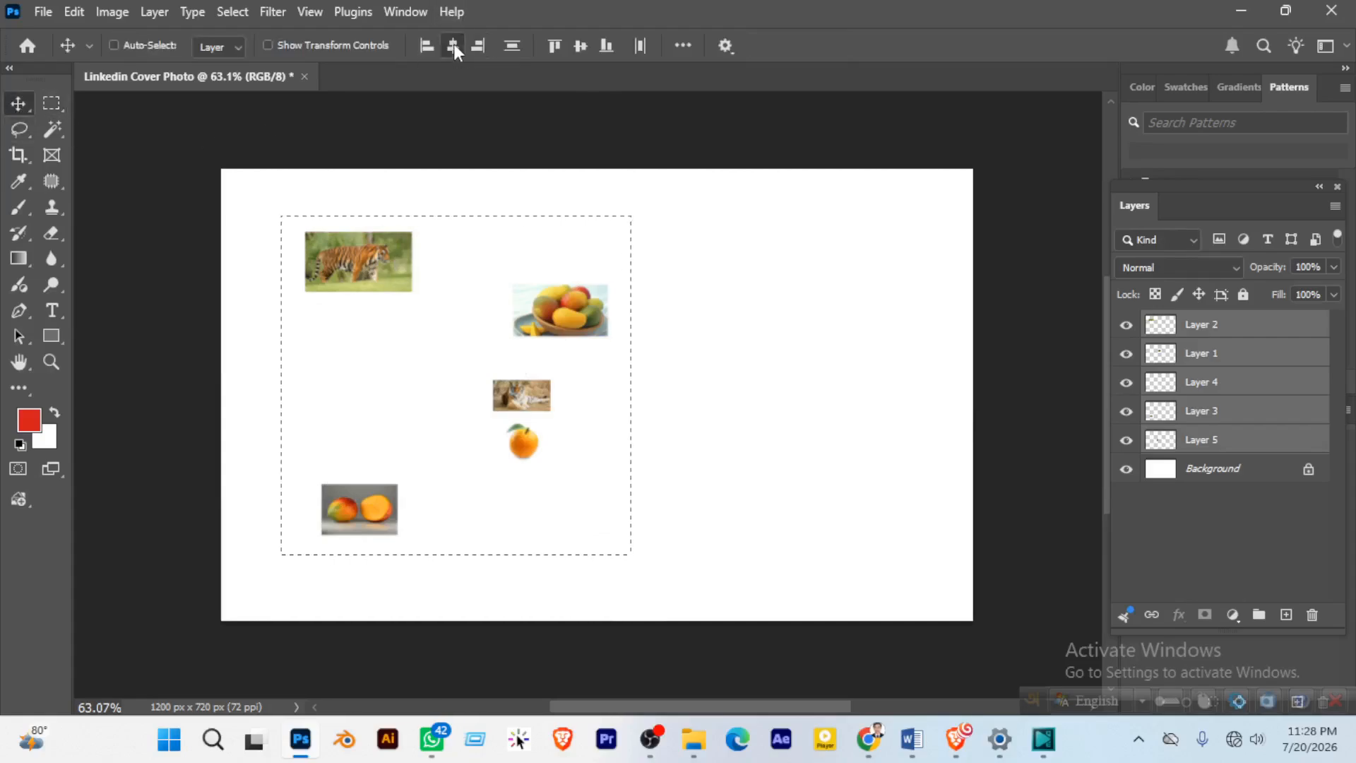
Step: Try centering the five pictures horizontally within the marquee, undoing the alignment and clearing the selection
click(454, 45)
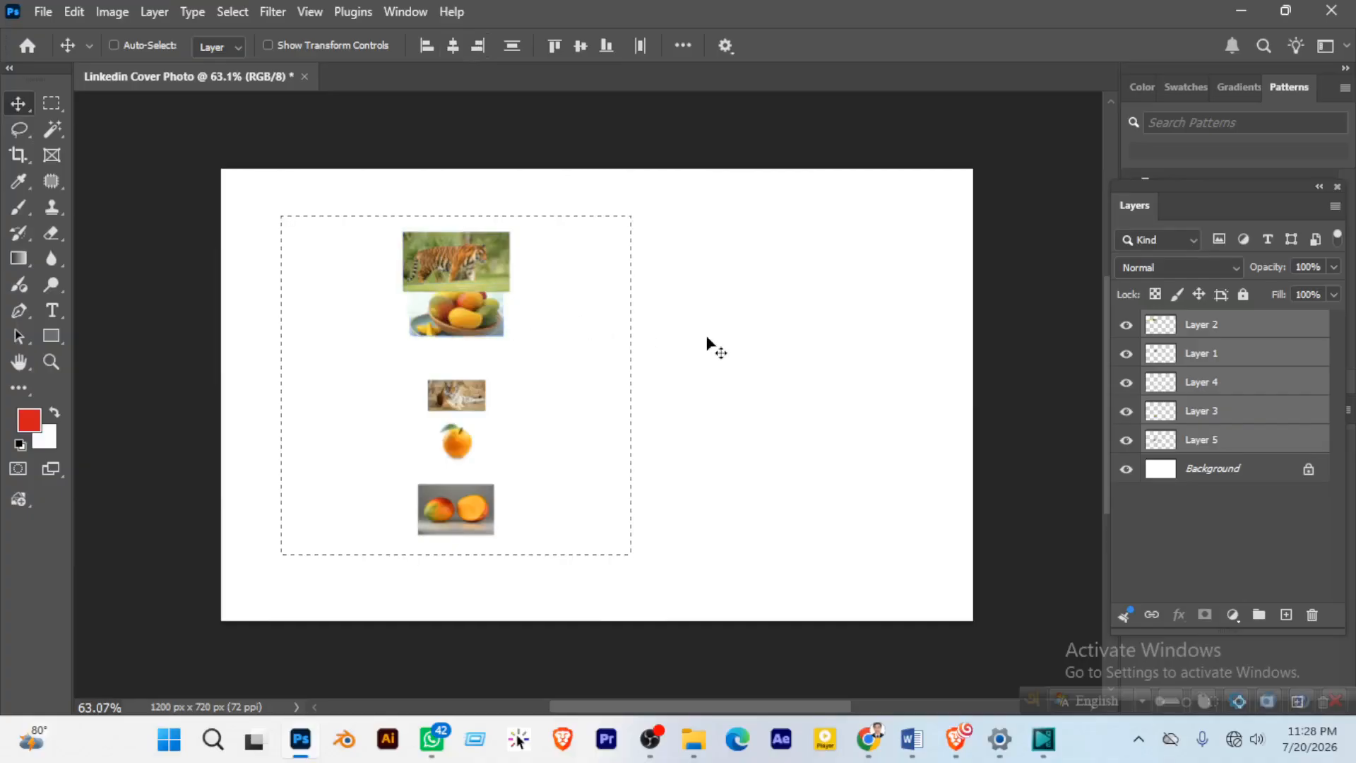
key(ctrl+z)
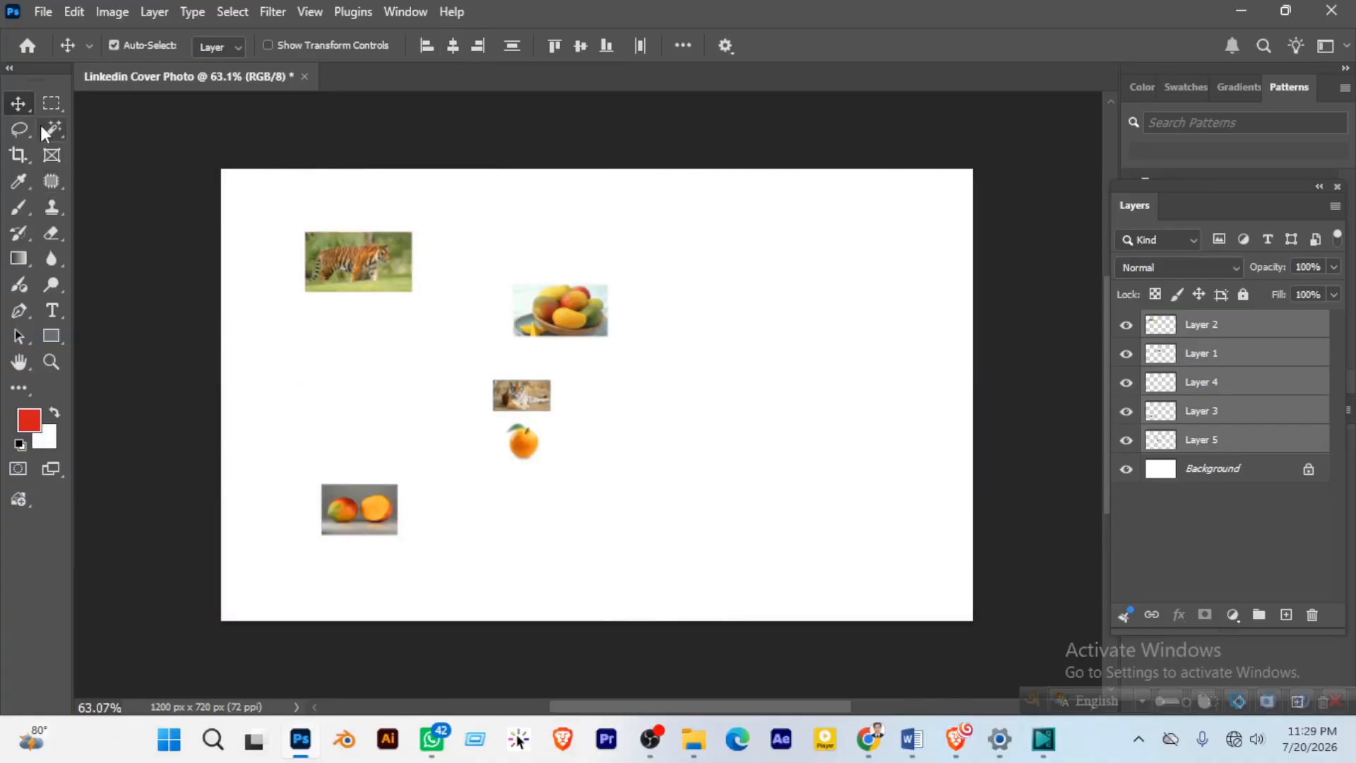
Step: Draw a rectangular marquee from the tiger picture to beyond the mango bowl and orange, and align the five pictures to its horizontal center
click(43, 105)
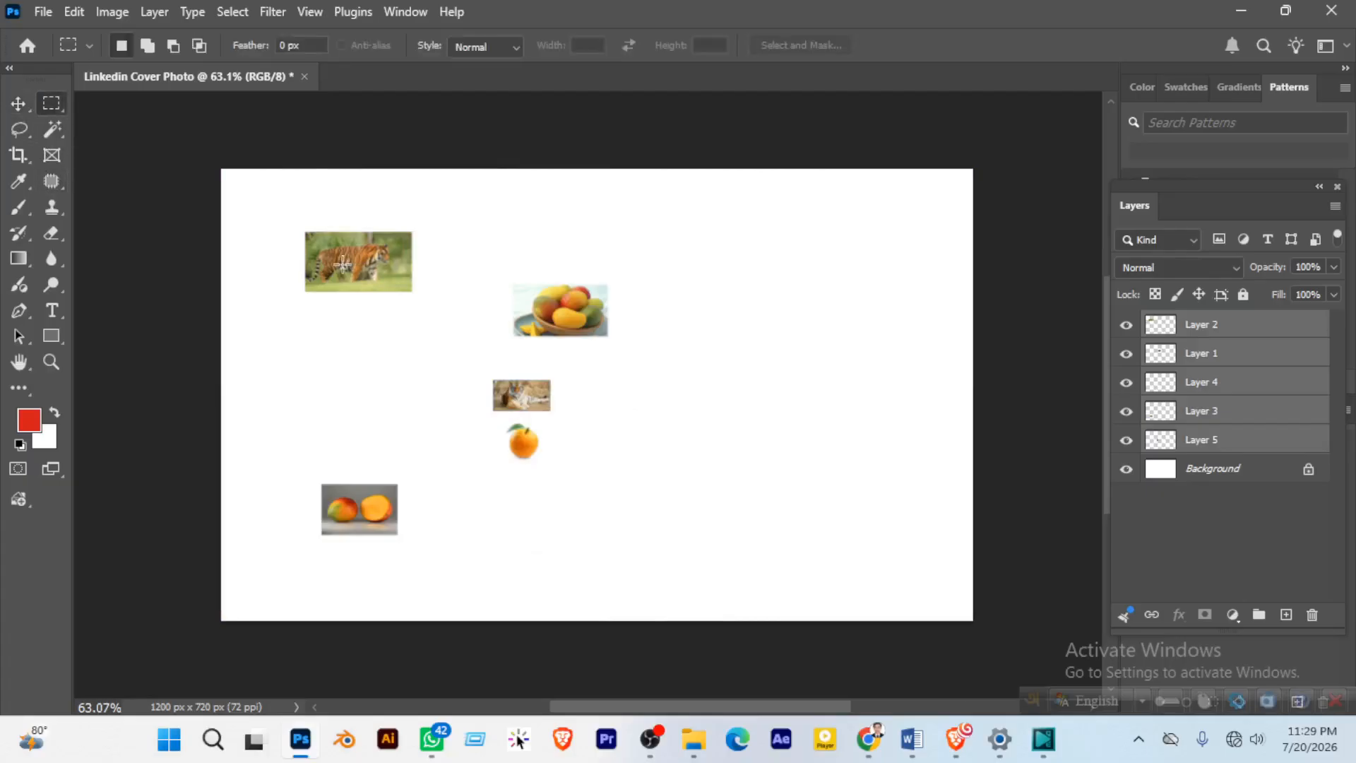
drag(340, 265, 671, 451)
click(18, 103)
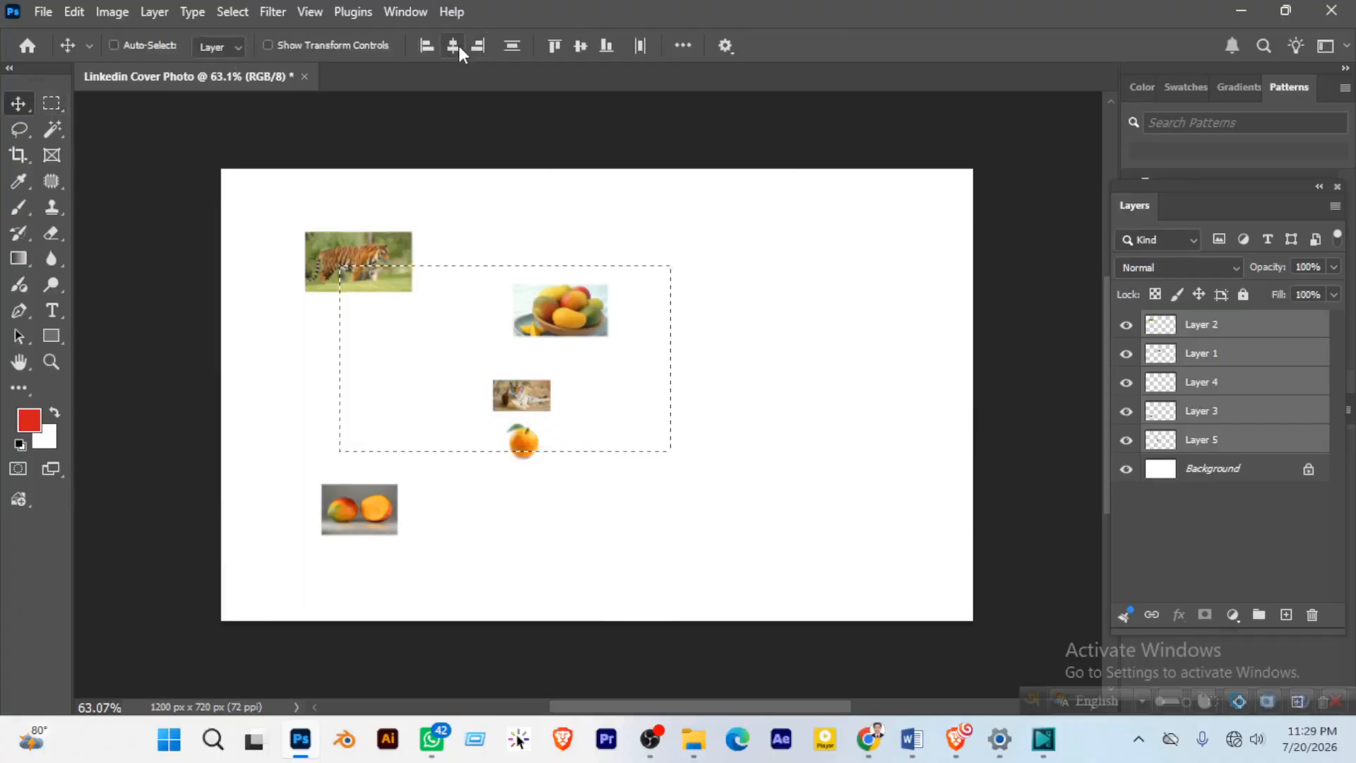
click(454, 46)
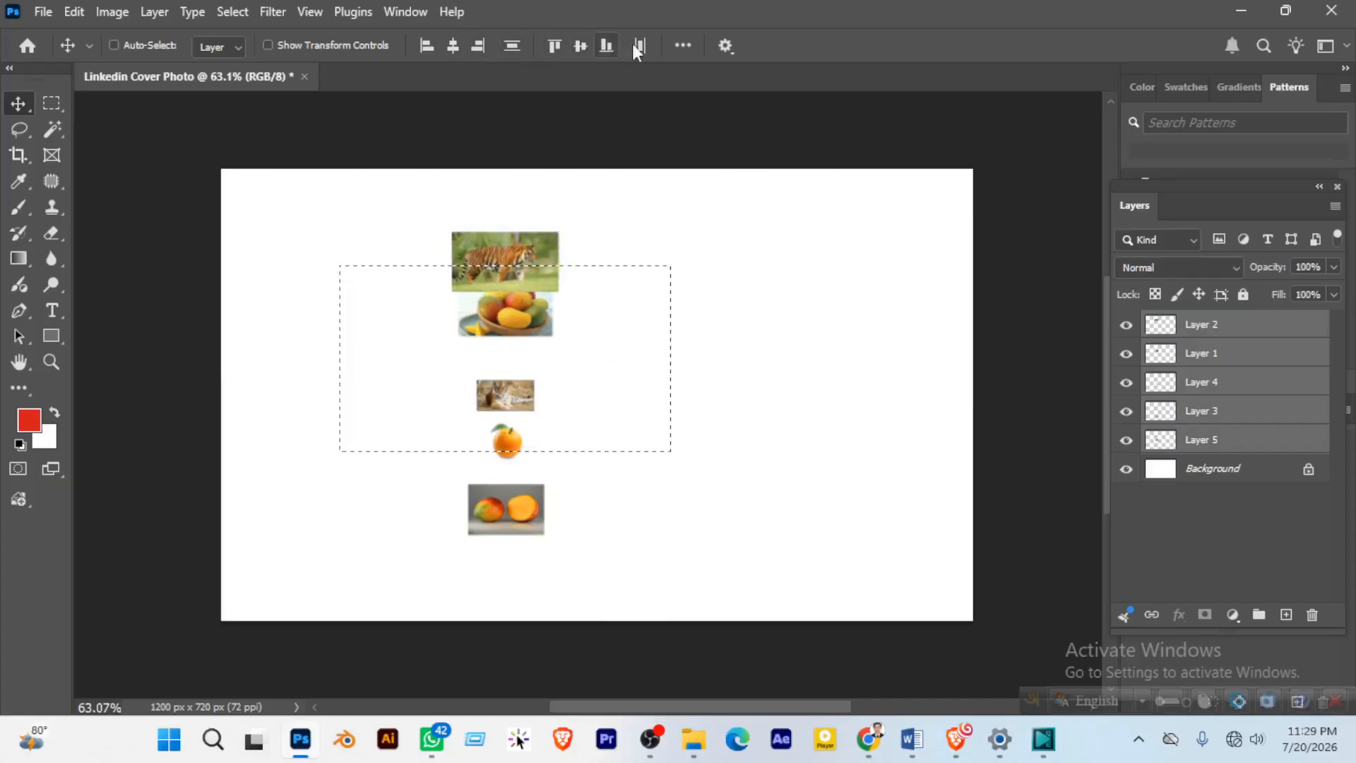
Step: Distribute the vertical centers of the five pictures evenly
click(677, 47)
click(625, 162)
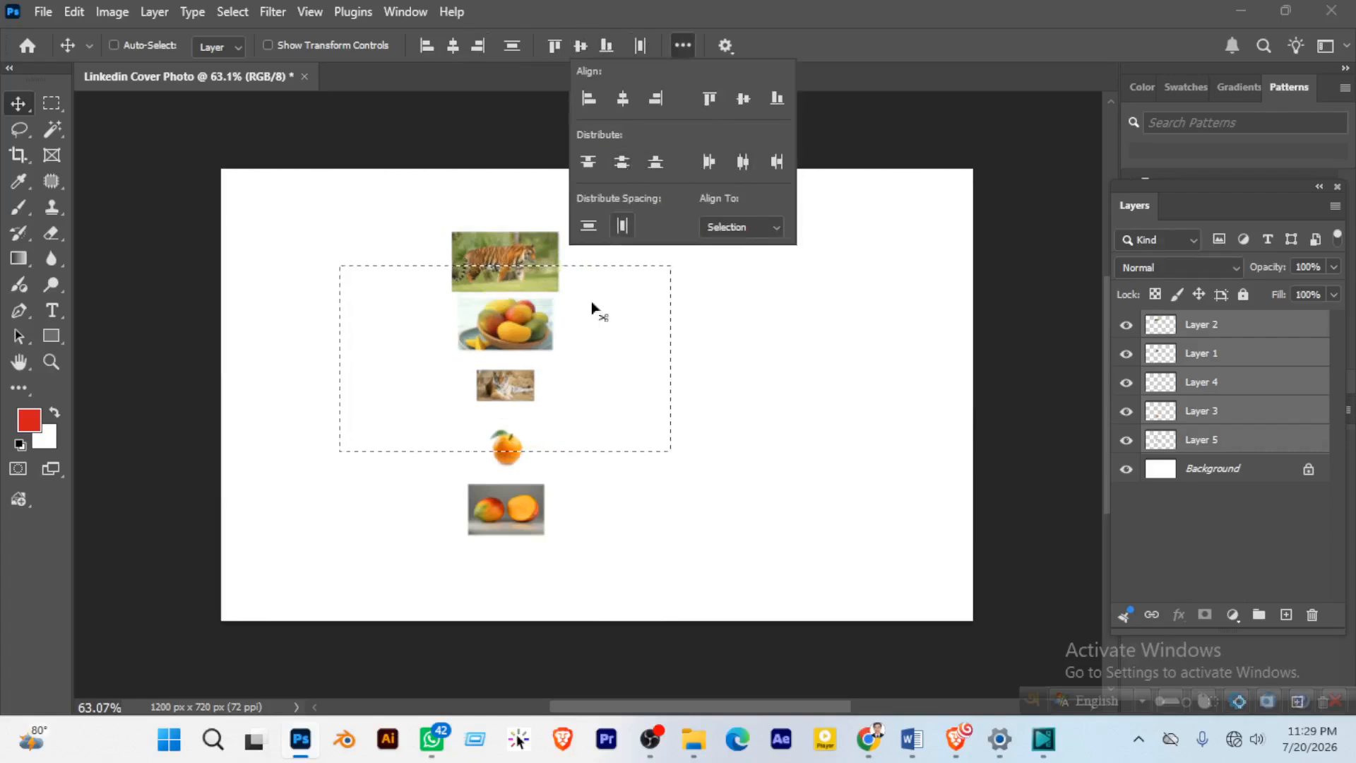
click(723, 9)
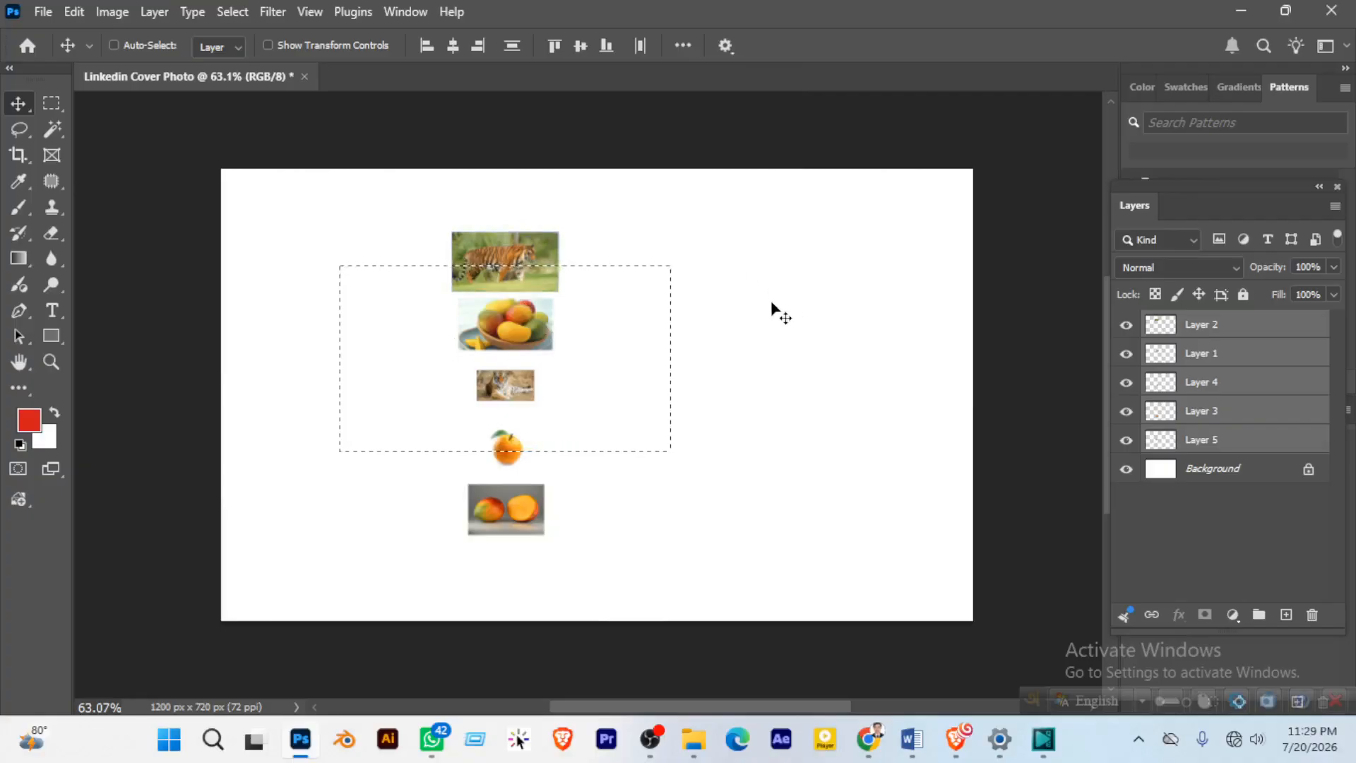
Step: Clear and restore the marquee, and undo the pictures' vertical distribution and horizontal centering
key(ctrl+d)
key(ctrl+z)
key(ctrl+z)
key(ctrl+z)
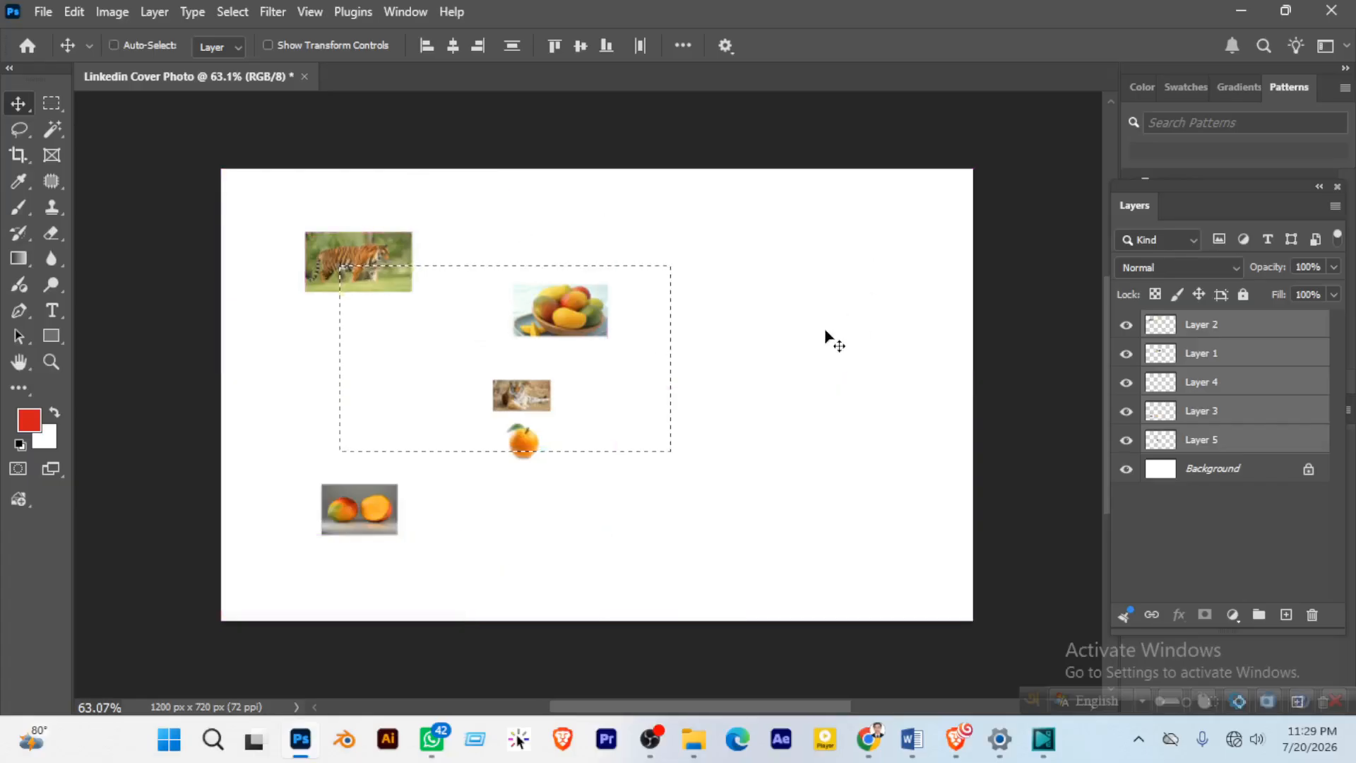
Step: Replace the marquee with a rectangular one in the empty canvas area right of the pictures and return to the Move tool
key(ctrl)
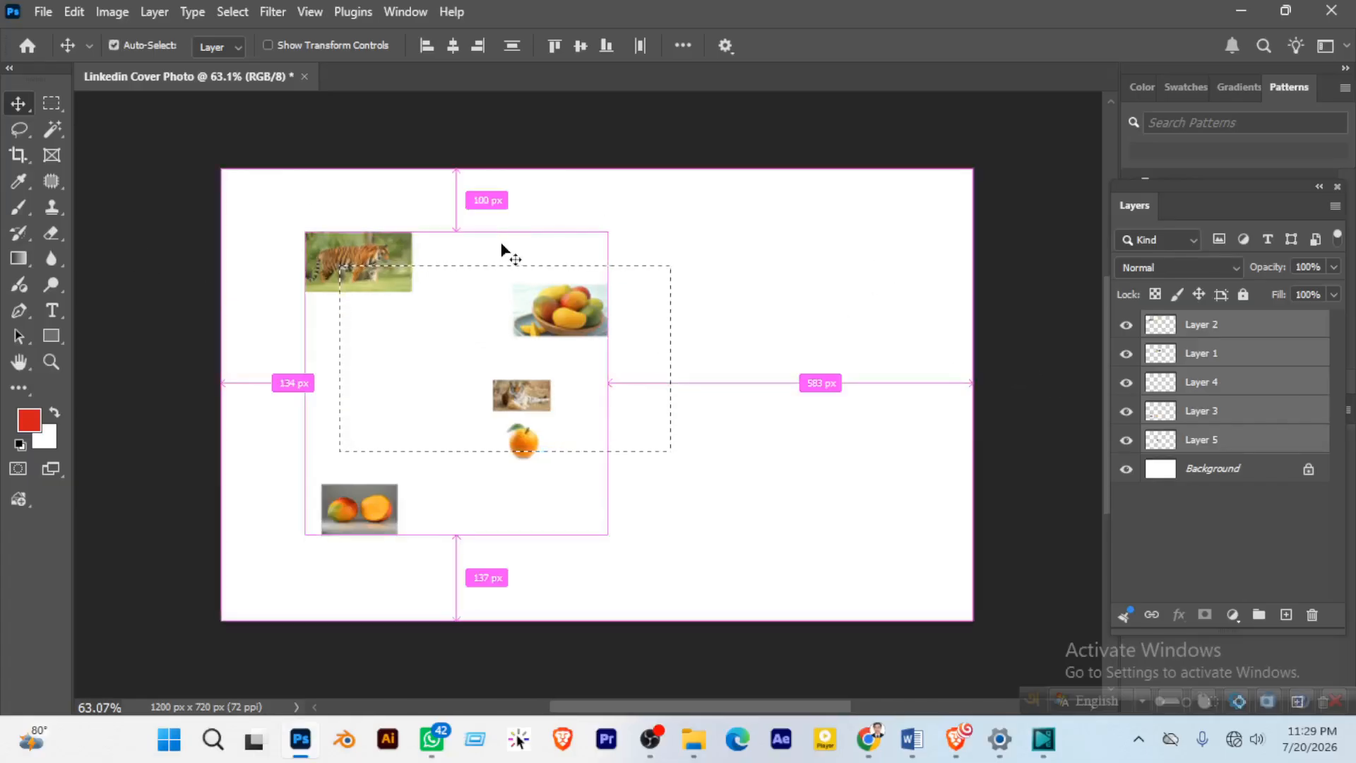
key(m)
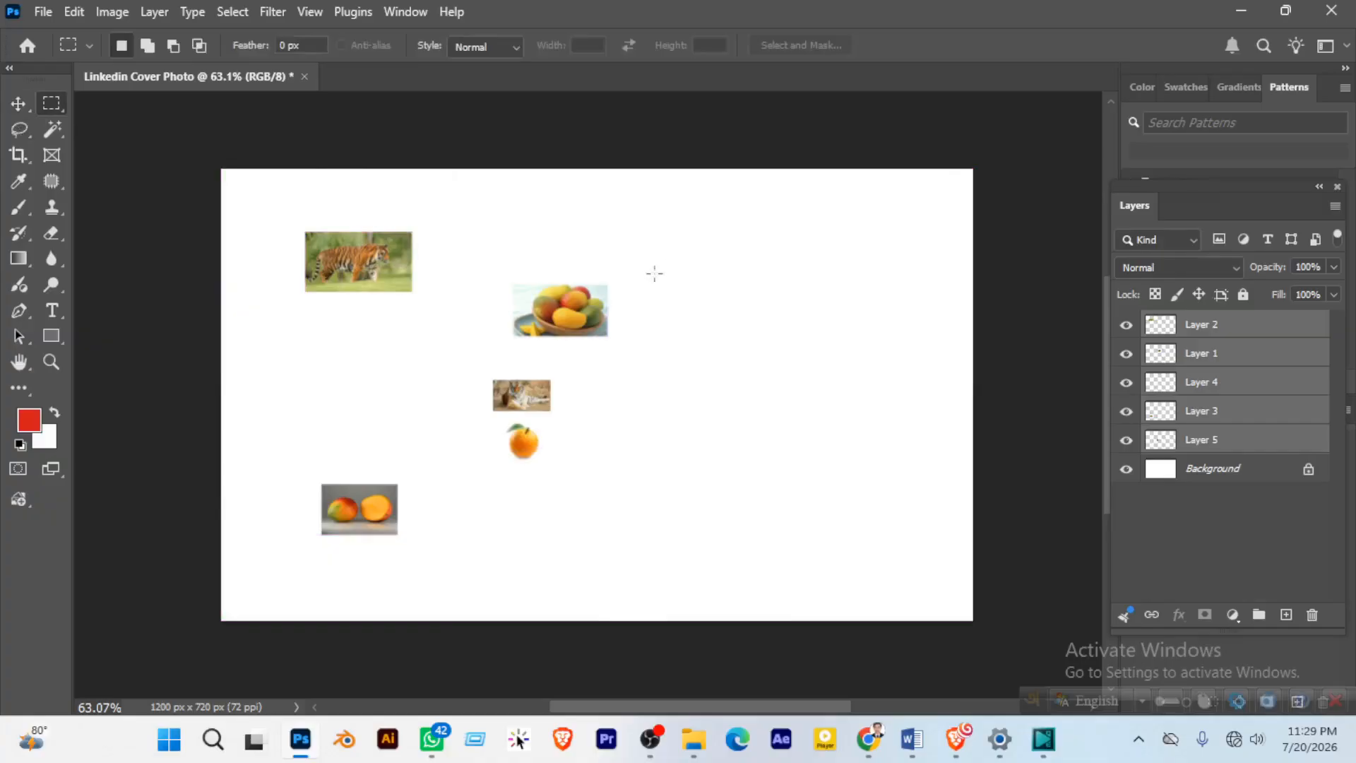
drag(651, 266, 859, 455)
drag(891, 469, 891, 469)
click(896, 465)
key(v)
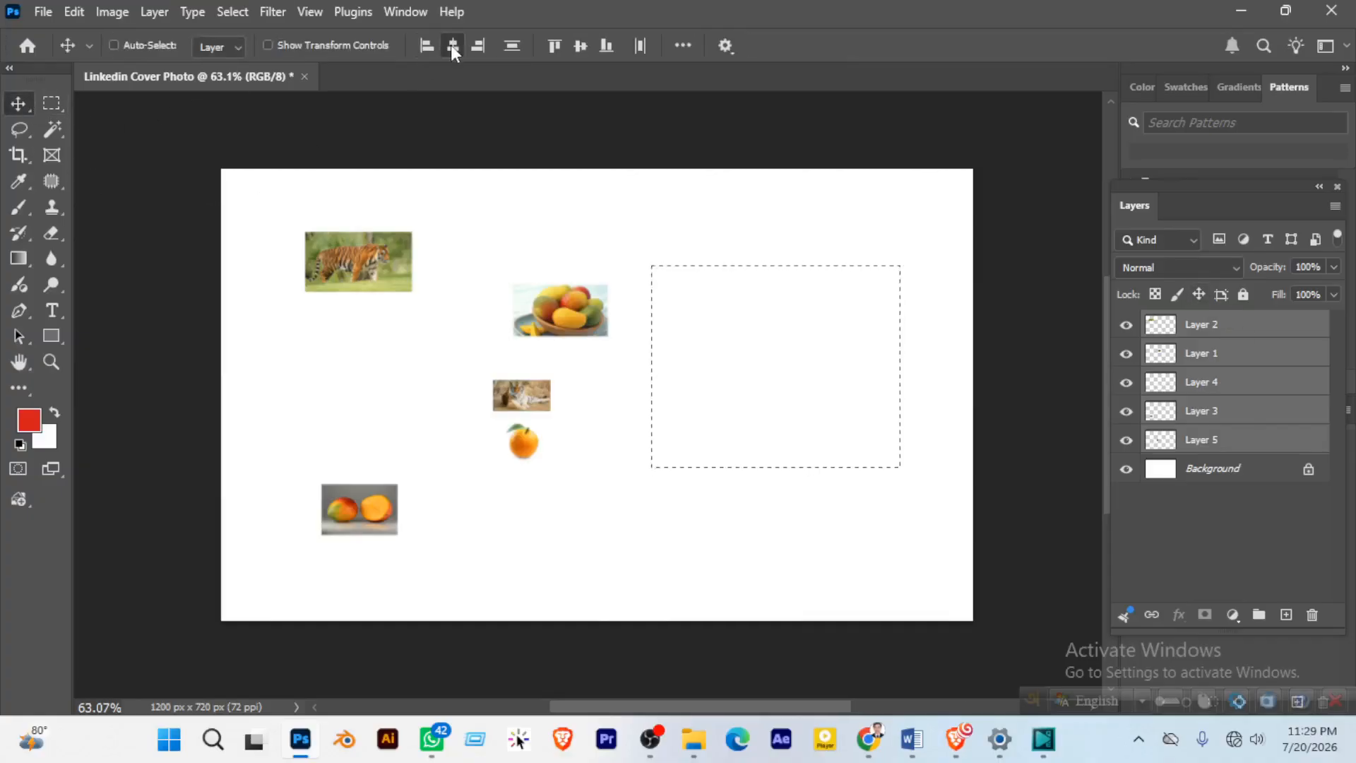
Step: Align the five pictures to the marquee's horizontal center and clear the selection
click(453, 47)
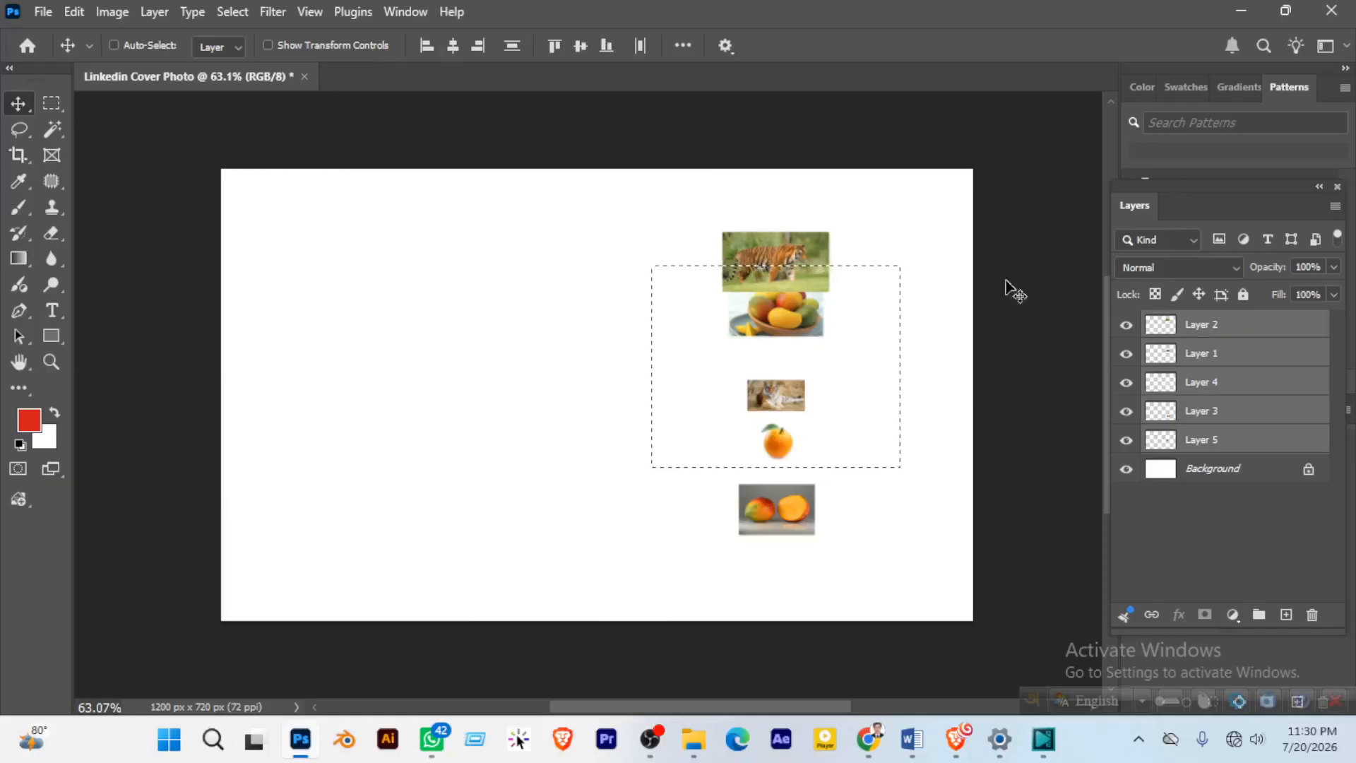
key(ctrl)
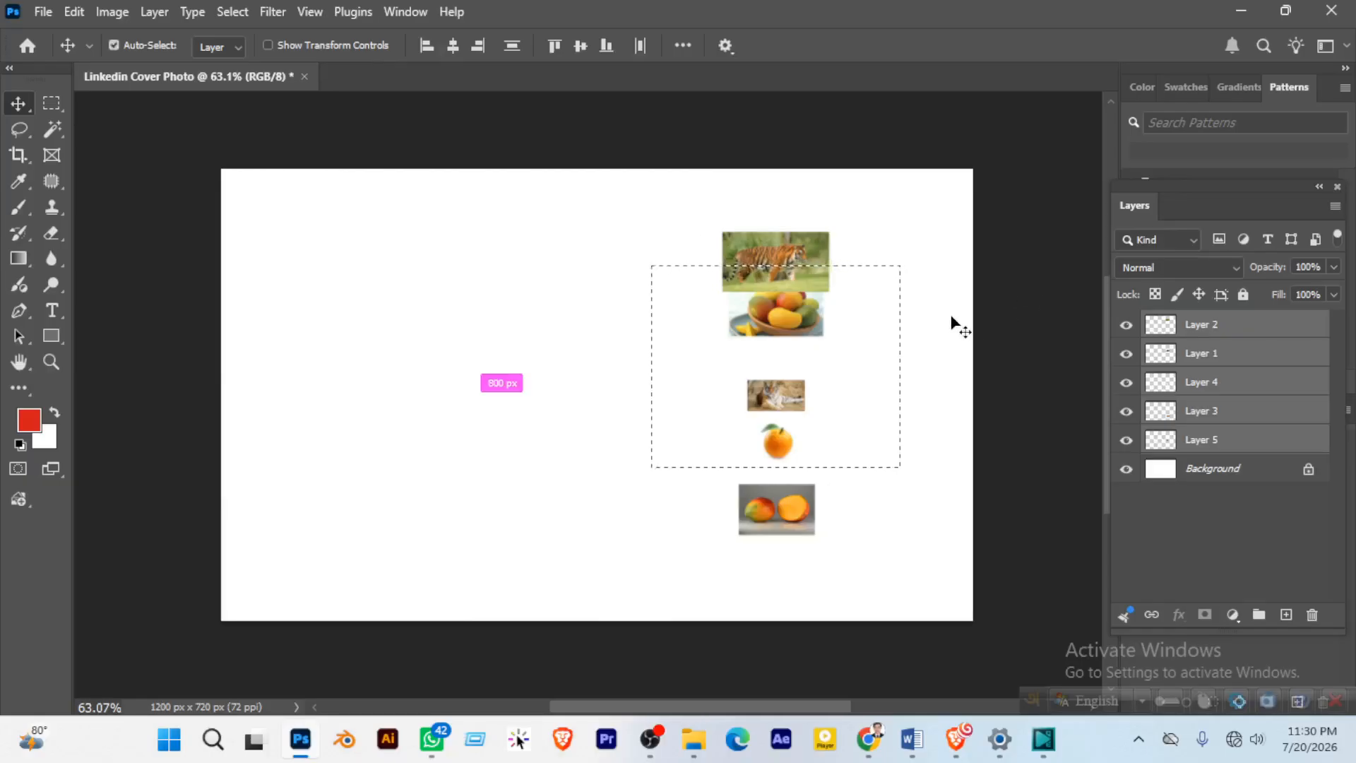
key(ctrl+d)
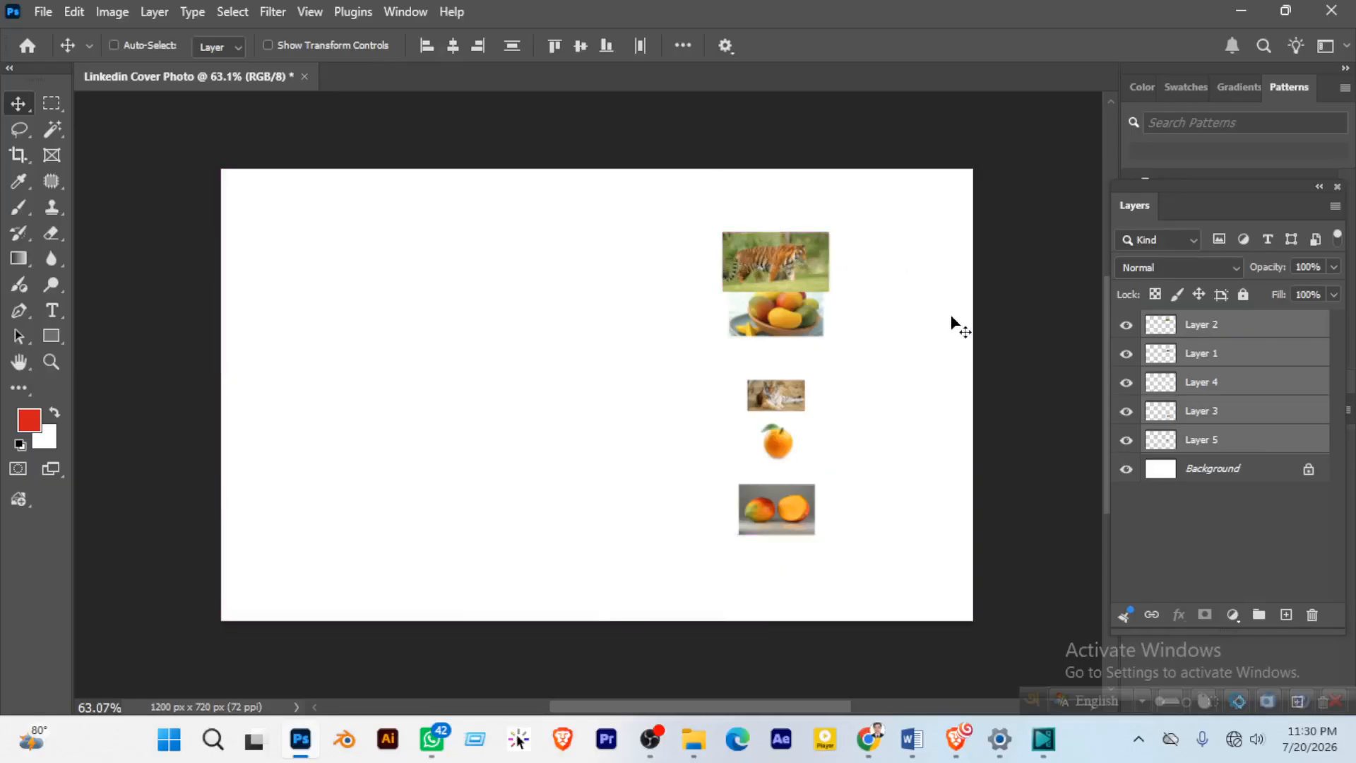